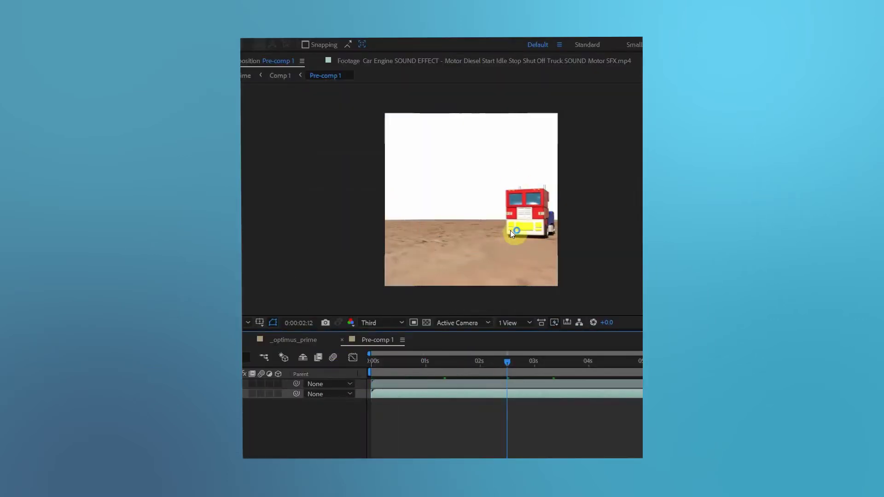
Step: Scrub the truck pre-comp to 3:06, then move Comp 1's playhead to the robot shot near 6:08
click(525, 371)
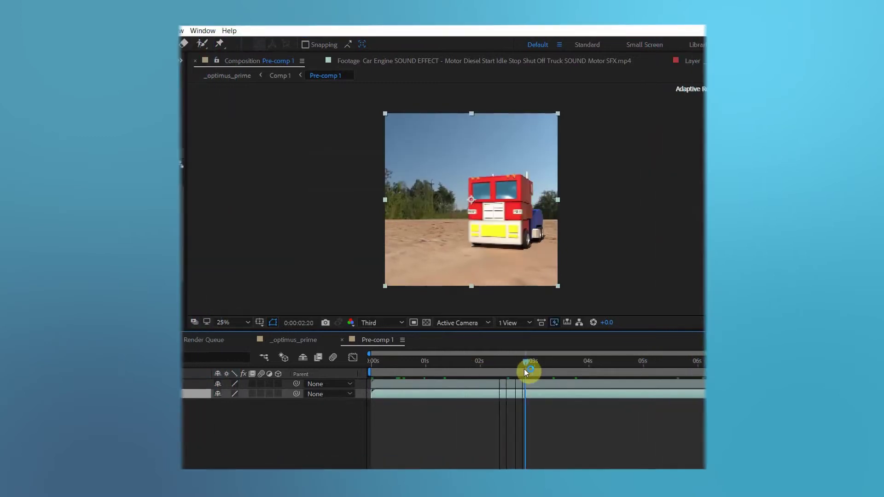
drag(526, 371, 548, 370)
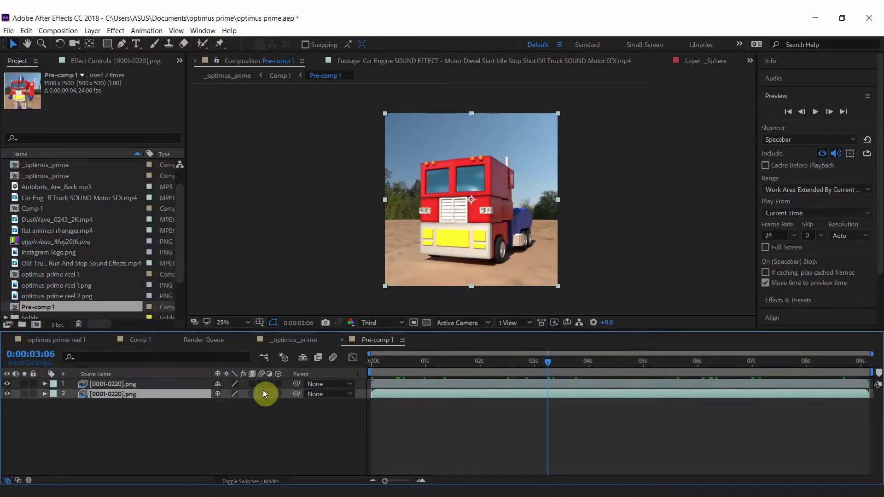
click(148, 341)
click(629, 361)
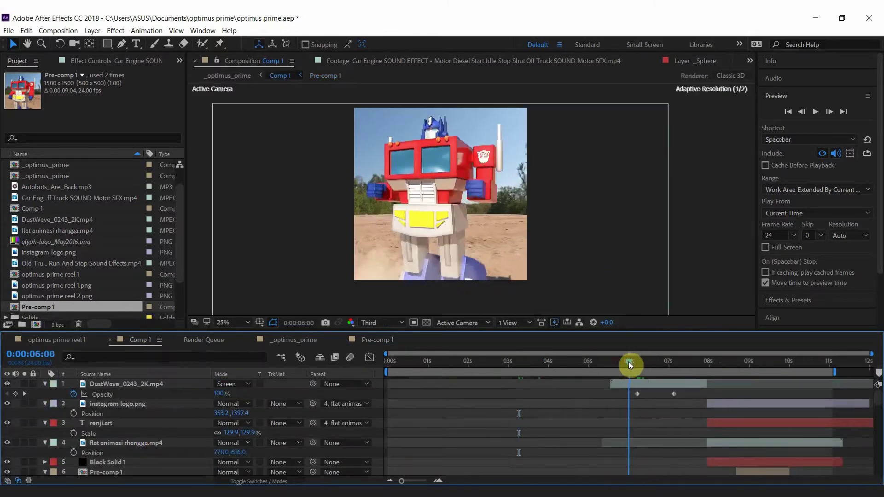
drag(619, 363, 642, 368)
click(237, 384)
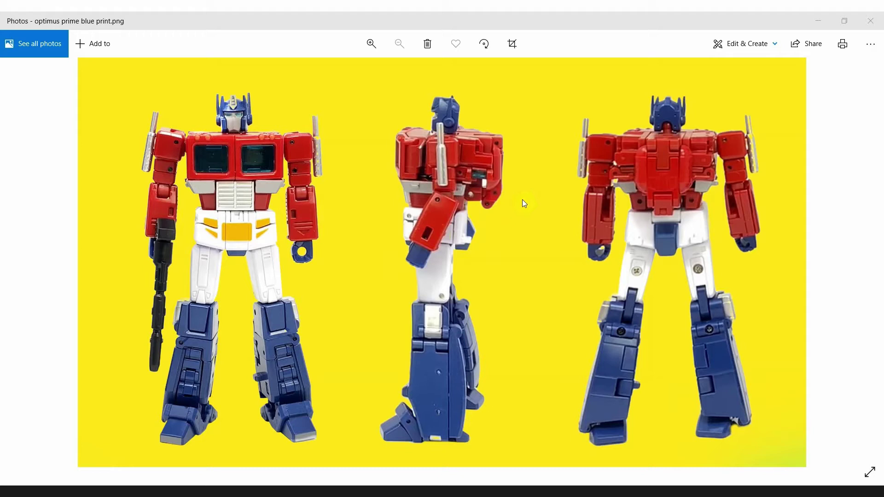
Step: Switch from the Photos reference image back to the optimus prime.blend scene in Blender
key(alt+Tab)
scroll(355, 244, up, 3)
scroll(365, 243, down, 2)
Step: Orbit to check the reference planes, return to front view, and add a cube
scroll(366, 250, down, 2)
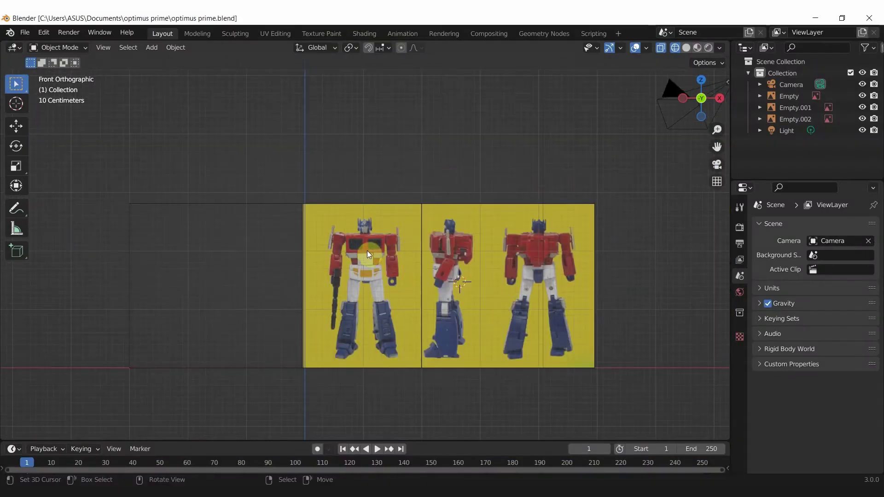
middle_drag(367, 250, 219, 288)
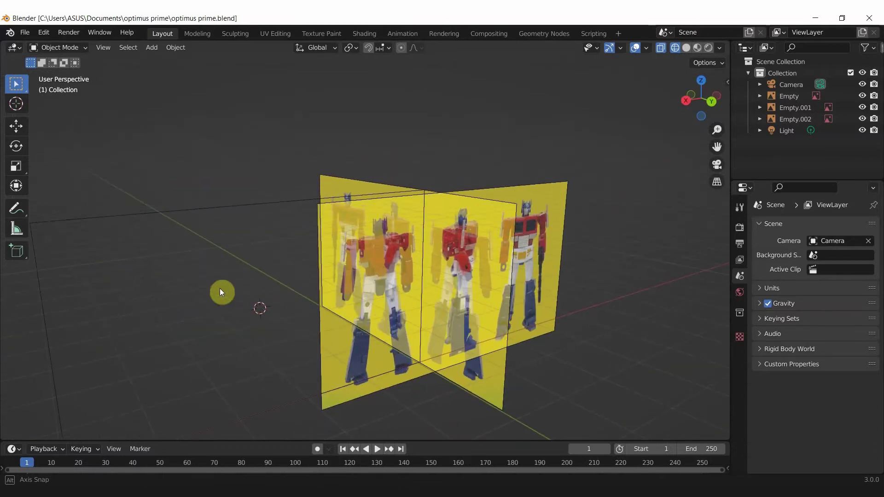
middle_drag(220, 288, 377, 264)
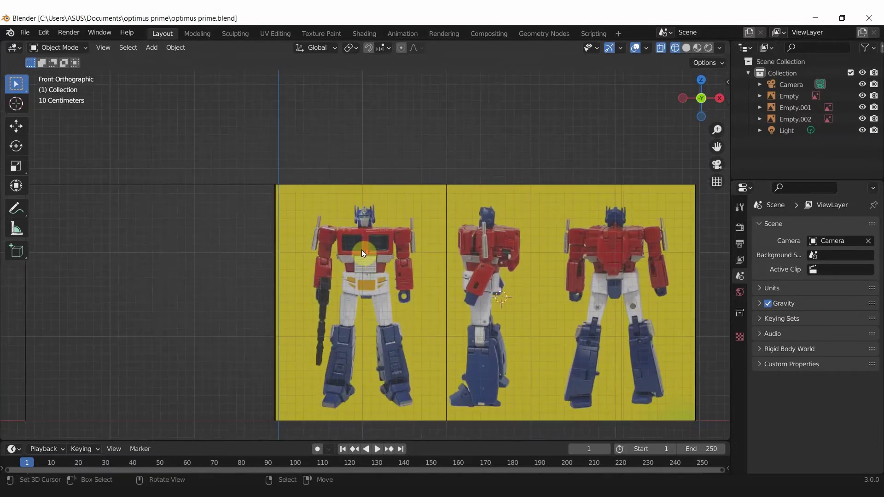
scroll(362, 252, up, 3)
key(shift+a)
click(399, 259)
scroll(399, 258, up, 3)
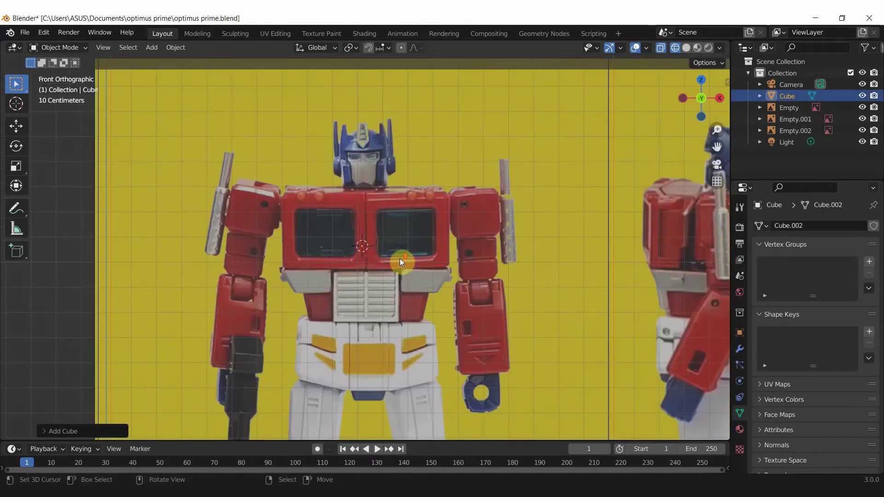
Step: Scale the cube to fit the chest, widen it along X, and shift it sideways into place
key(s)
click(376, 250)
scroll(450, 268, up, 2)
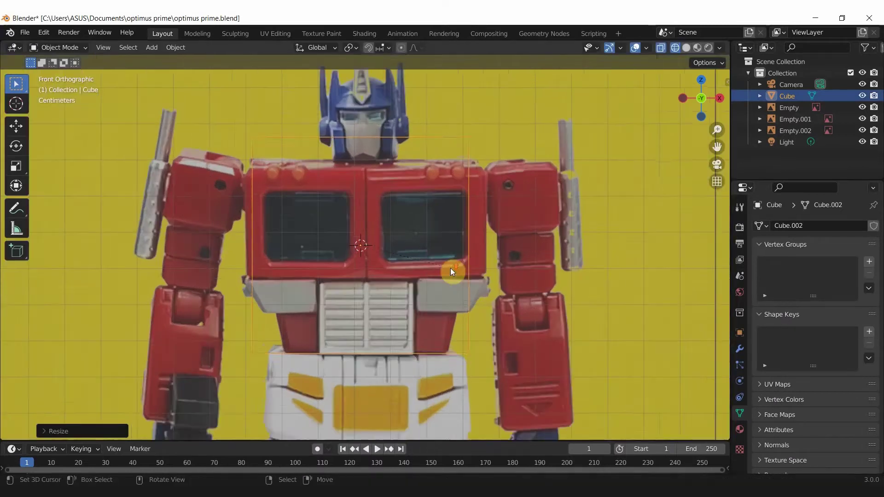
key(s)
key(x)
click(462, 276)
key(g)
key(x)
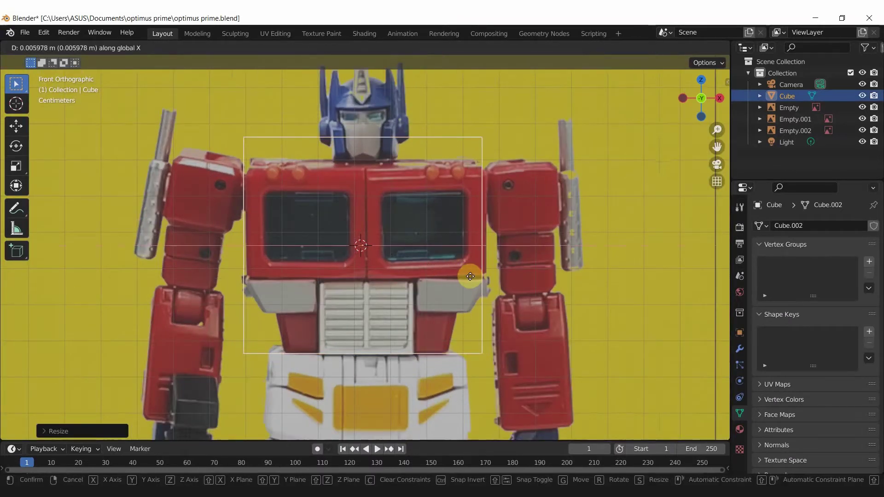
click(509, 276)
Step: Add a centred vertical loop cut down the middle of the chest block
key(s)
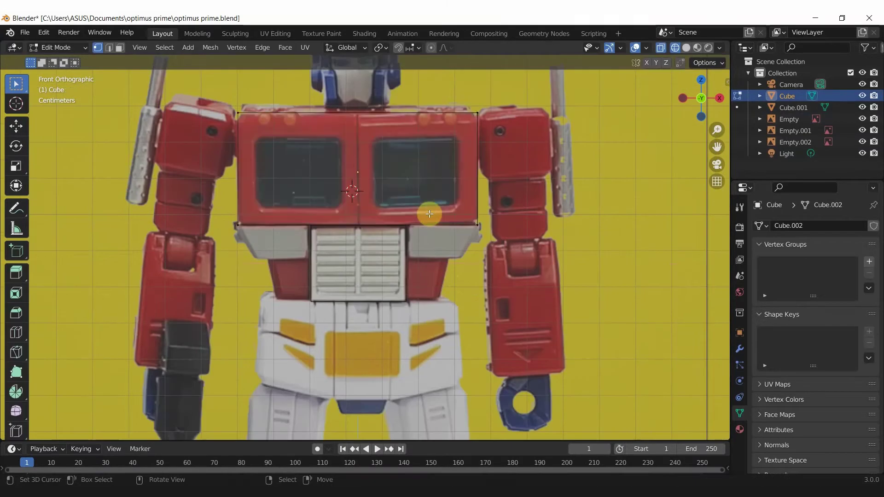
key(ctrl+r)
click(424, 214)
right_click(425, 215)
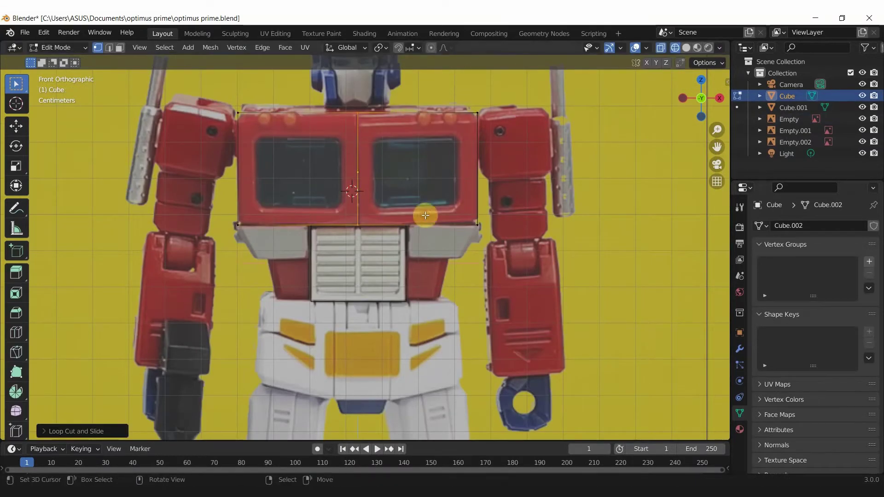
Step: Box-select the chest block's left half, delete its vertices, and return to Object Mode
key(a)
key(alt+a)
key(b)
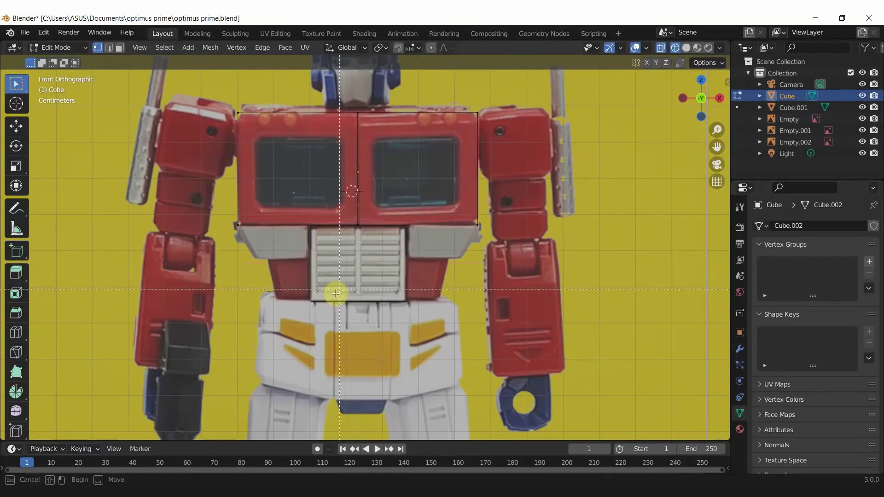
drag(336, 293, 217, 108)
key(x)
click(271, 154)
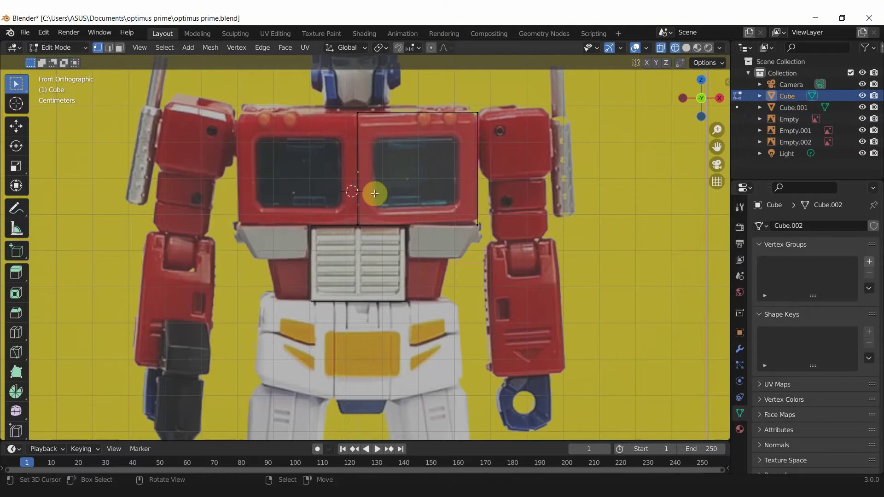
key(Tab)
click(739, 348)
Step: Add a Mirror modifier with Clipping to the chest block
click(806, 226)
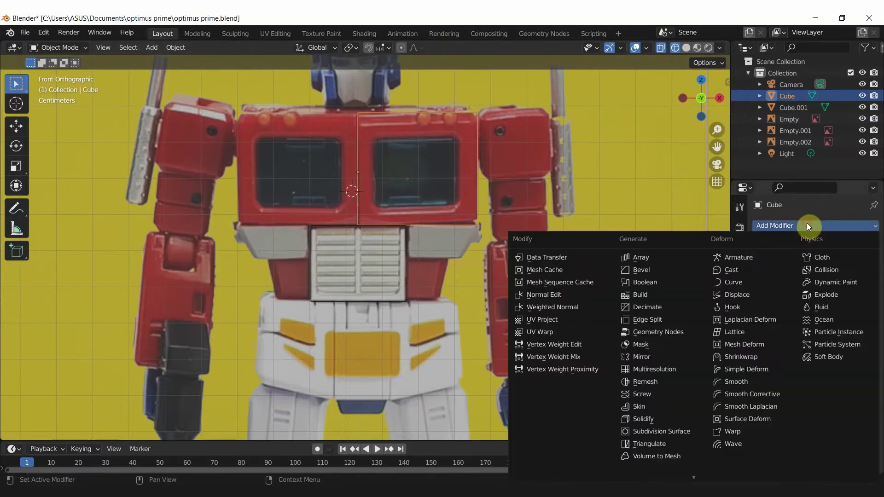
click(664, 354)
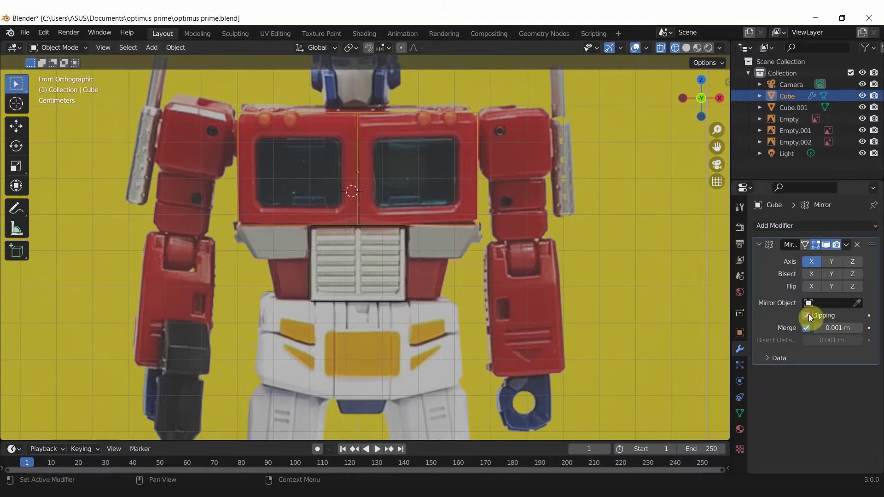
click(357, 289)
Step: Loop-cut the lower grille block down the middle and delete one half
click(406, 269)
key(Tab)
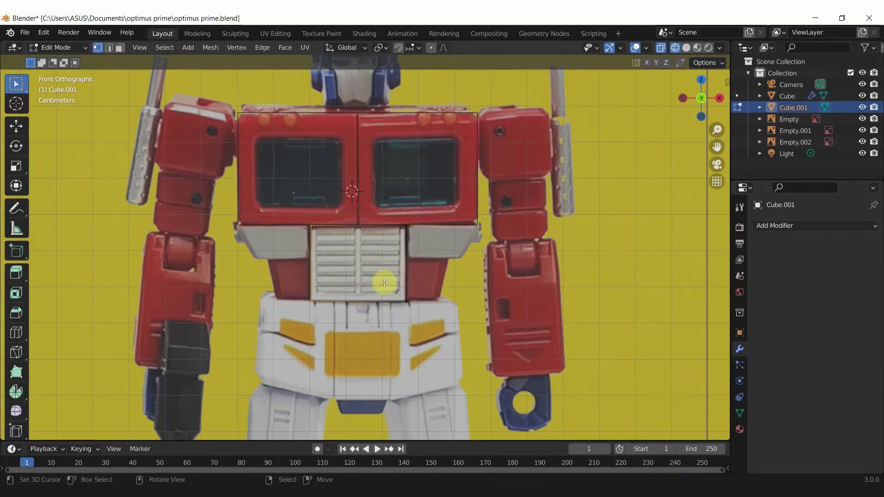
key(ctrl+r)
click(369, 300)
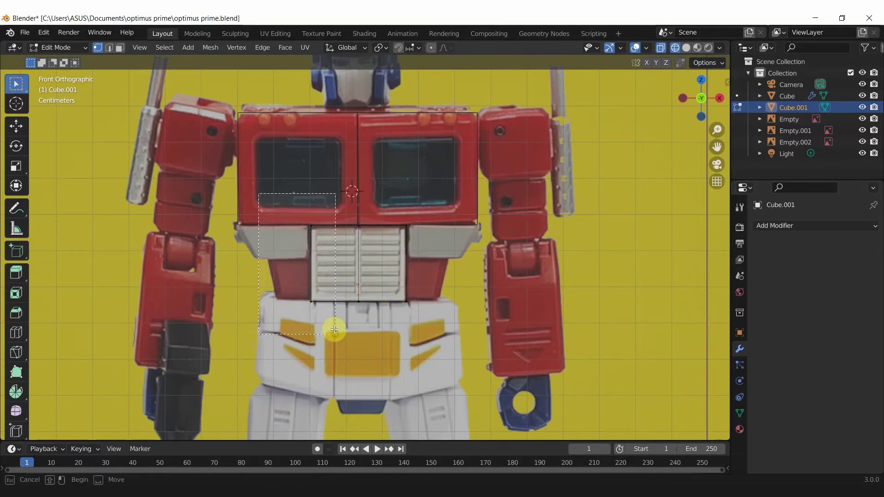
key(x)
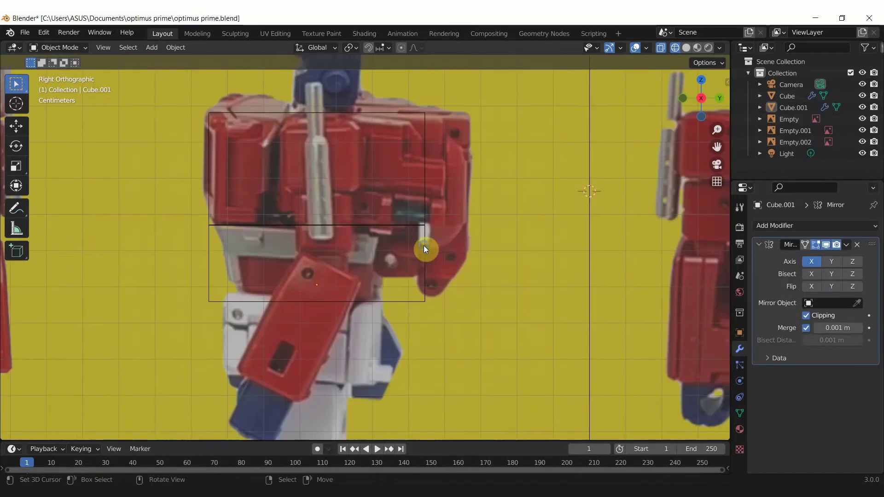
Step: In side view, move the grille block along Y to its new depth
click(424, 246)
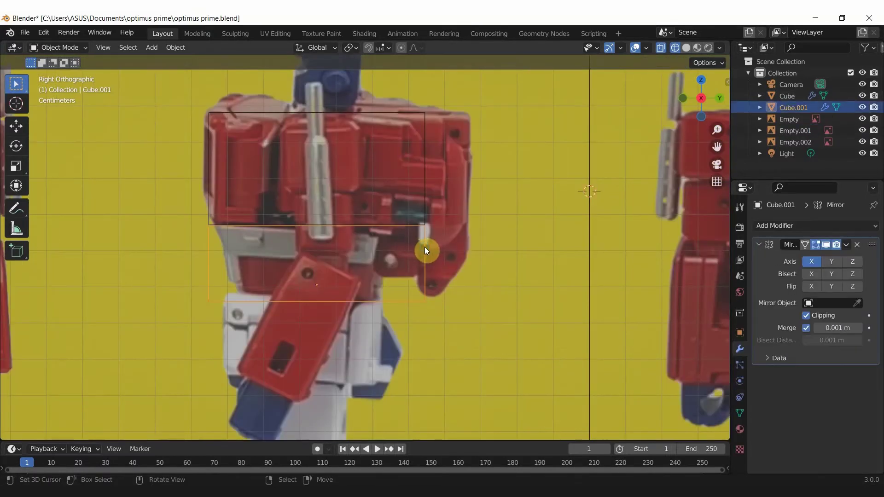
key(g)
key(y)
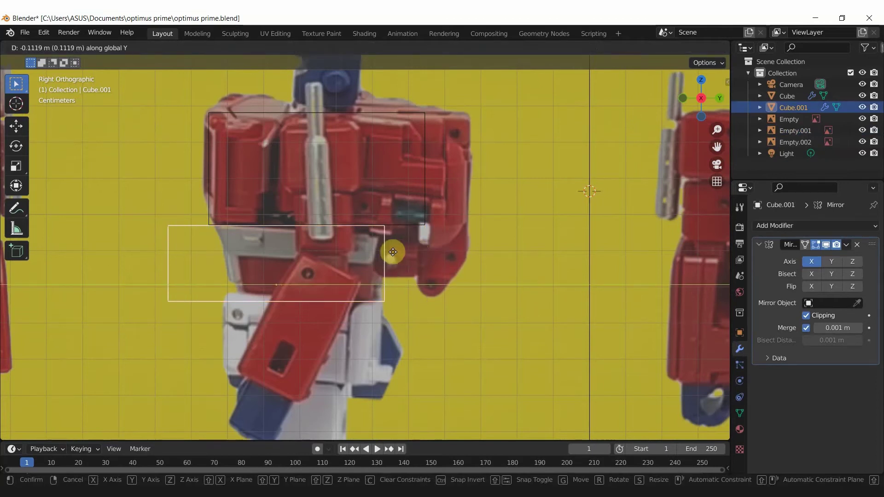
click(389, 252)
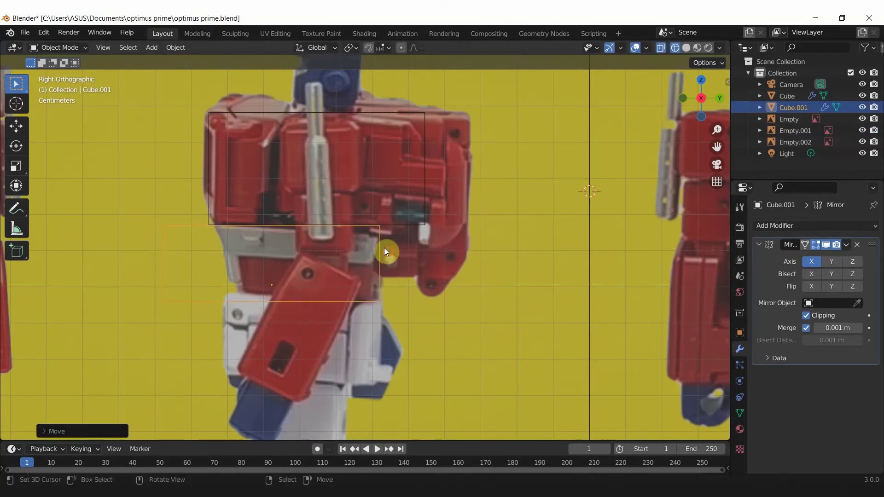
Step: Slant the grille block's front edge by moving its lower front corner along Y
key(Tab)
shift+middle_drag(289, 244, 384, 244)
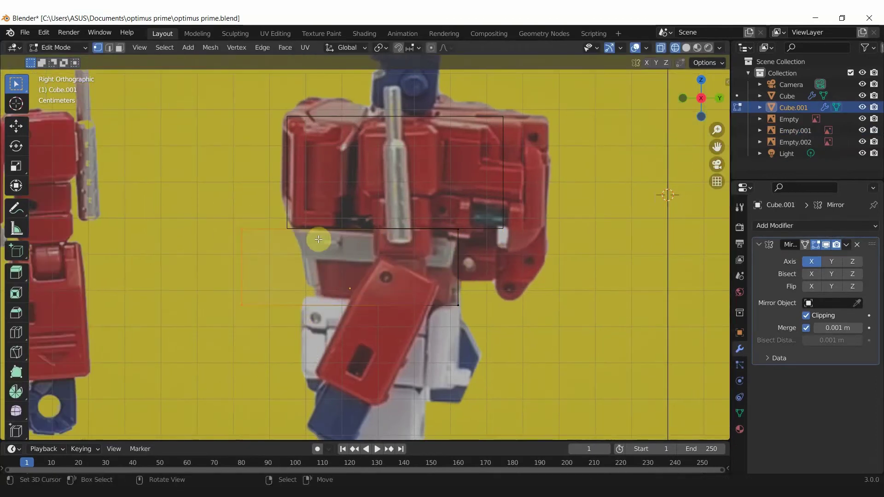
key(g)
key(y)
right_click(377, 236)
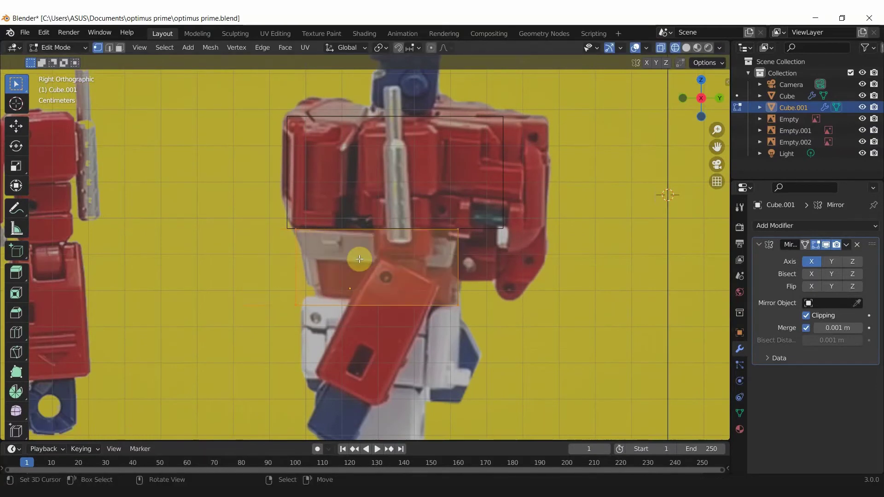
drag(330, 324, 283, 302)
key(g)
key(y)
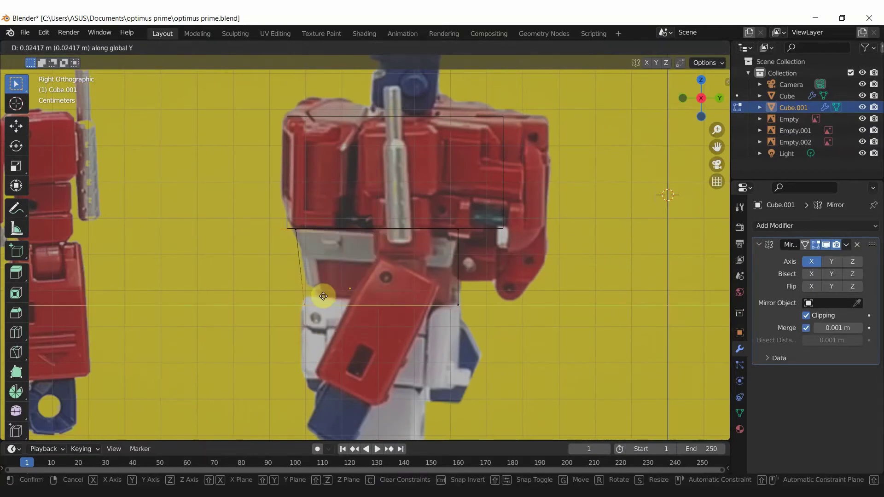
click(339, 296)
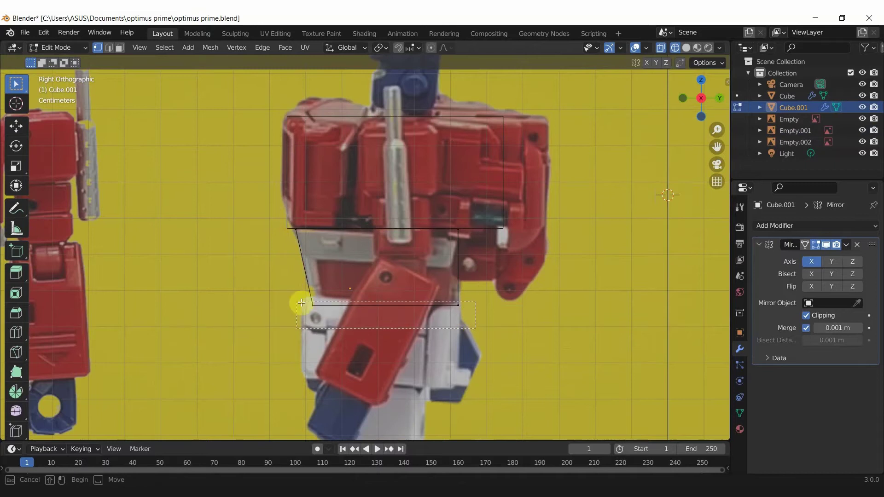
key(KP_1)
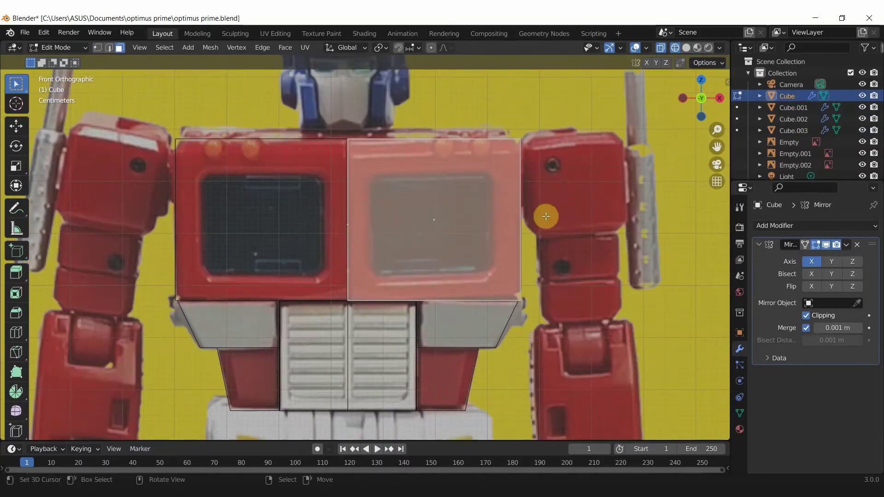
Step: Inset the window face, scale it along Z, extrude it inward, and orbit to inspect
key(i)
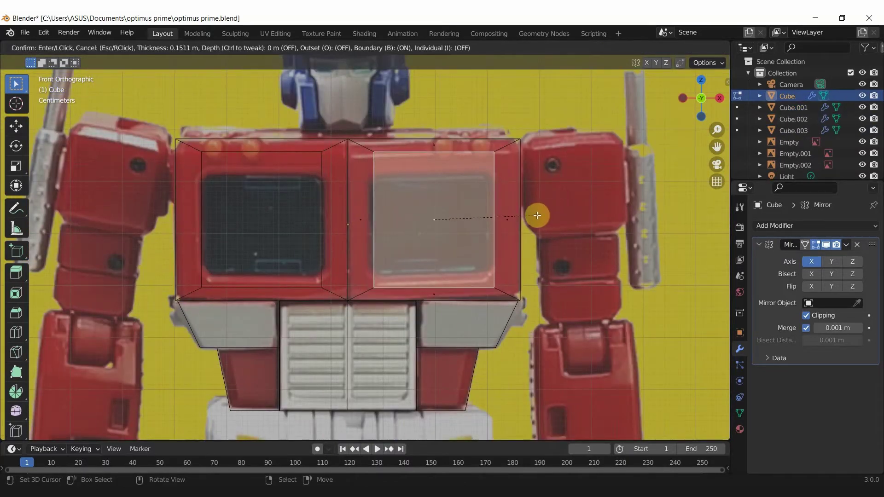
click(540, 214)
key(s)
key(z)
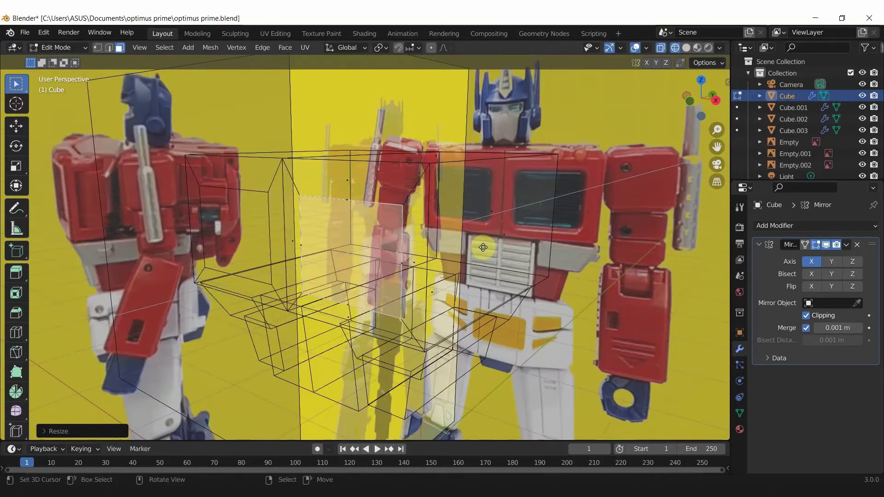
key(e)
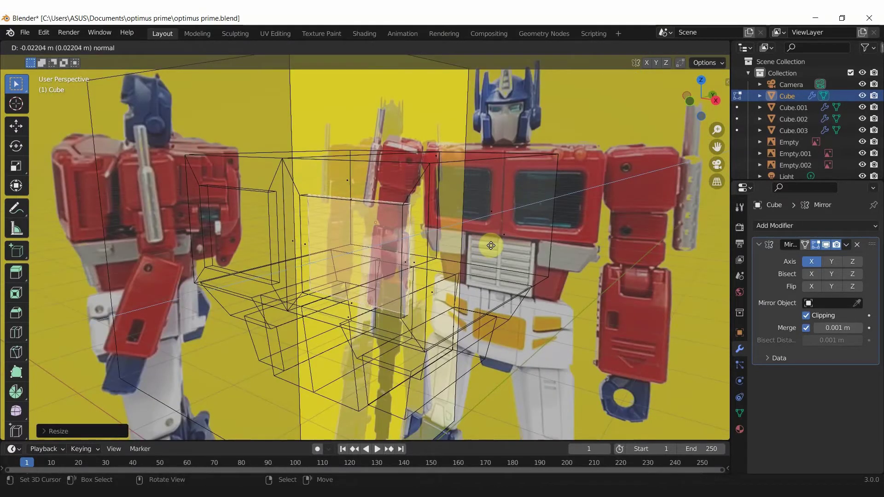
click(489, 246)
key(Tab)
middle_drag(488, 245, 399, 254)
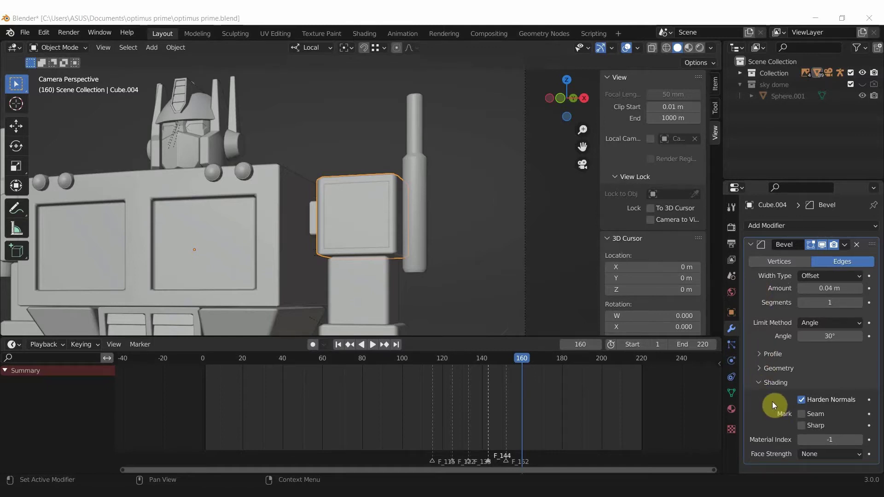
Step: Check the side cube's mesh data normals settings, then go back to its Bevel modifier
click(730, 393)
scroll(823, 397, down, 2)
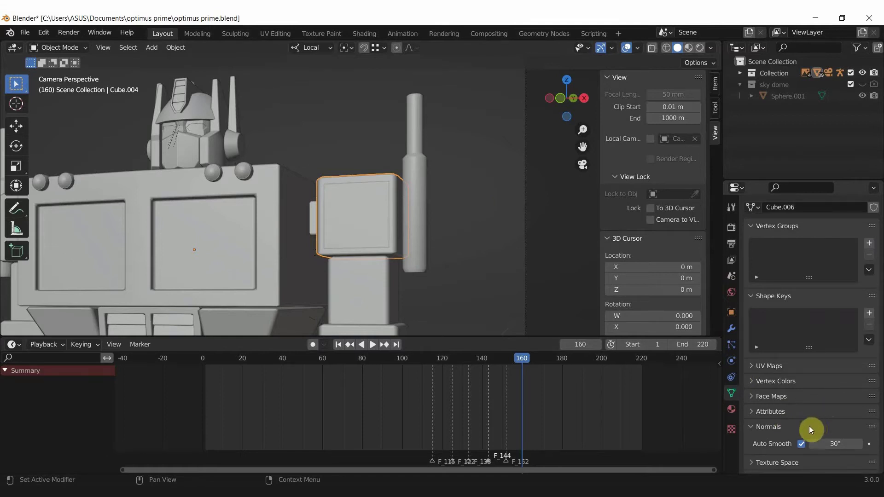
click(734, 330)
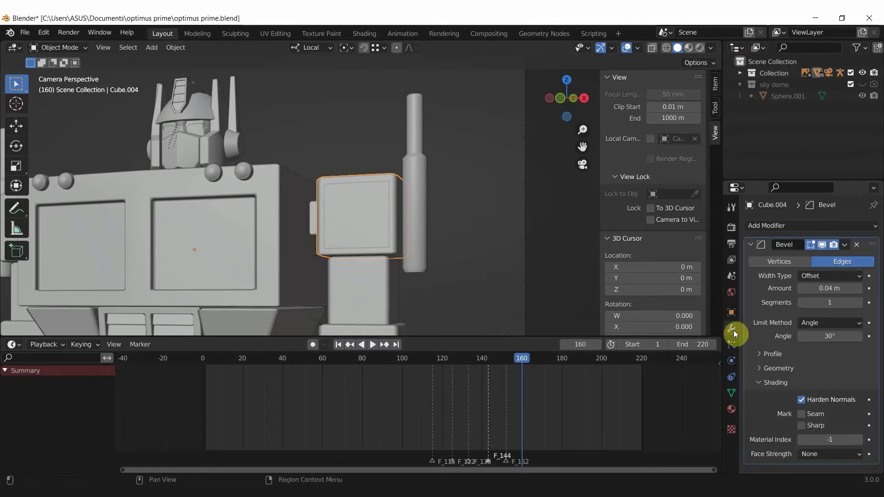
Step: Toggle the Bevel modifier's viewport display off and on twice, leaving it enabled
click(824, 244)
click(824, 245)
click(824, 245)
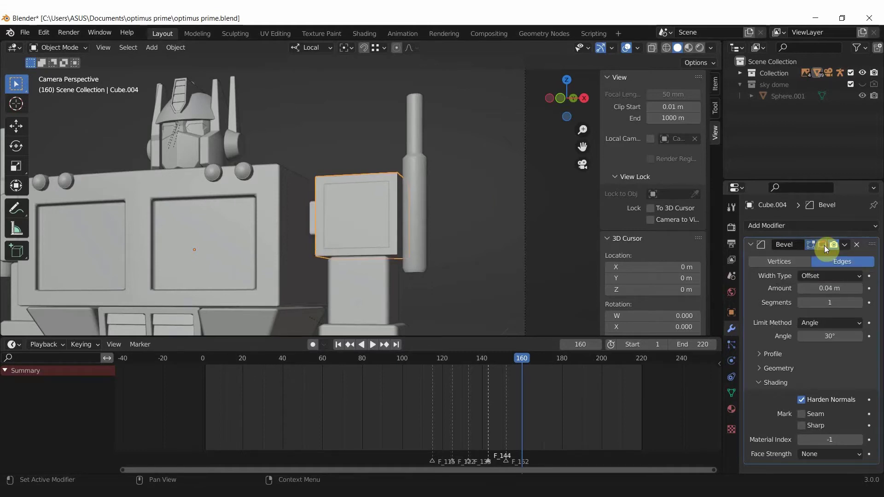
click(824, 245)
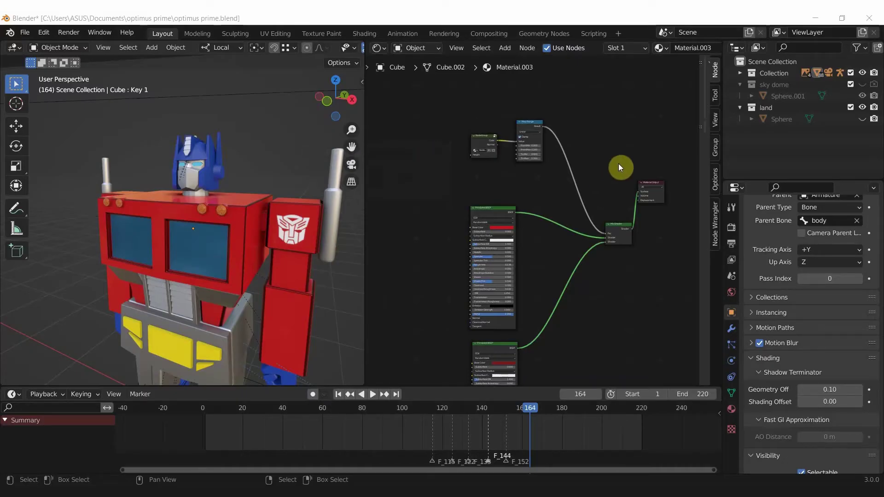
Step: Pan and zoom the Shader Editor to bring Material.003's lower Principled BSDF into view
middle_drag(617, 207, 615, 158)
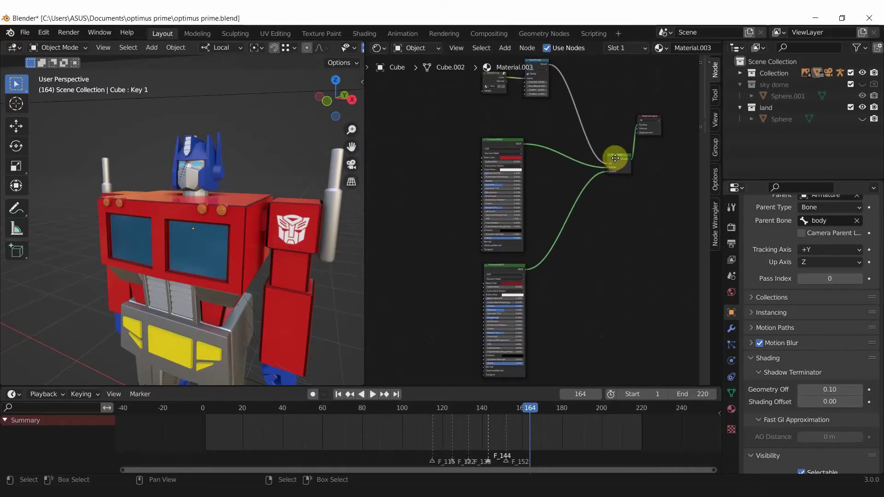
scroll(547, 180, up, 1)
scroll(548, 180, up, 1)
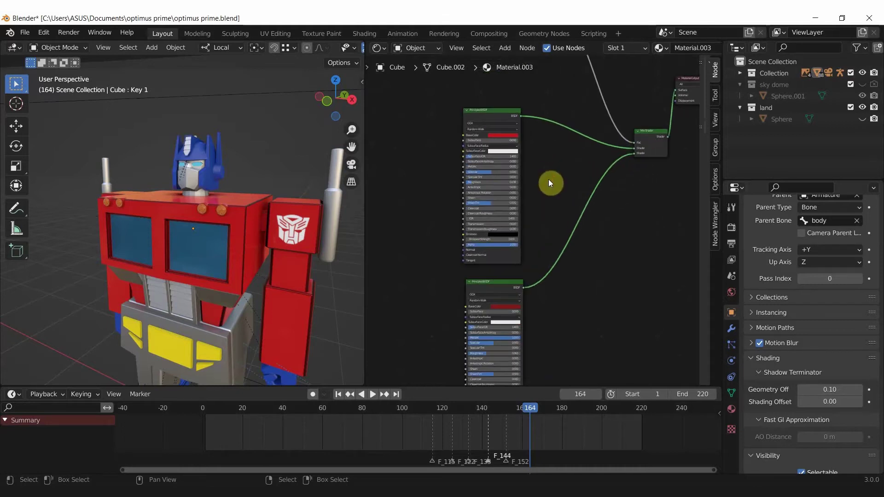
shift+middle_drag(550, 187, 560, 245)
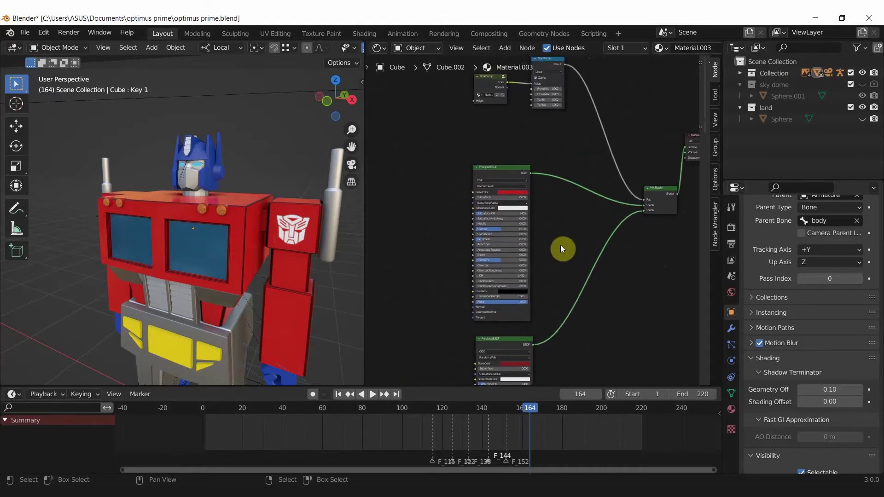
scroll(546, 205, up, 1)
scroll(526, 184, up, 1)
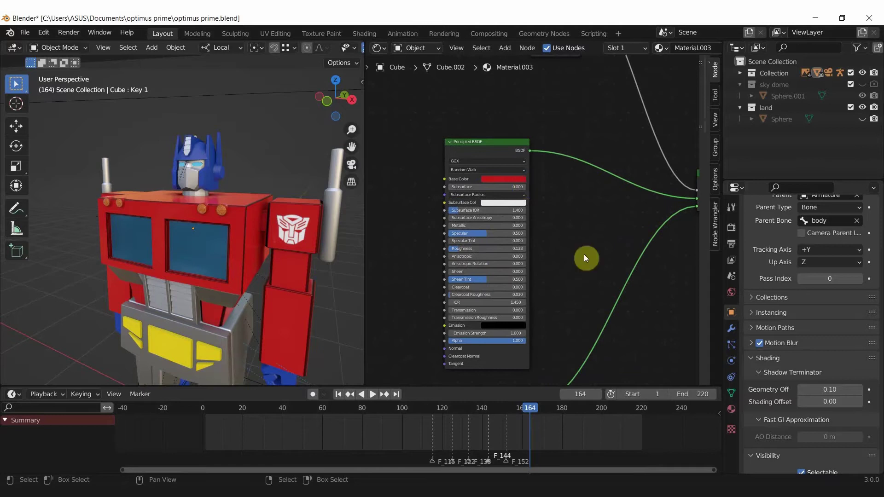
scroll(584, 254, down, 3)
middle_drag(562, 247, 571, 156)
scroll(538, 204, up, 1)
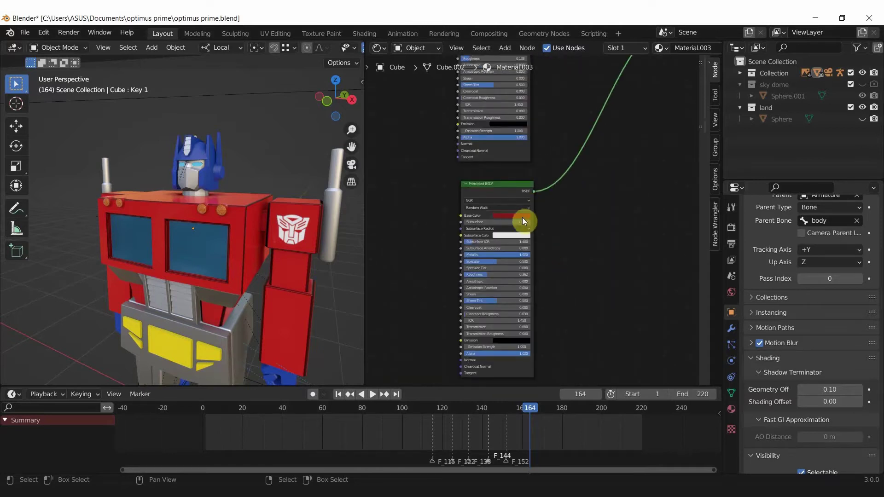
scroll(522, 218, down, 2)
scroll(554, 197, down, 1)
mouse_move(559, 156)
middle_down()
mouse_move(557, 252)
mouse_move(576, 296)
mouse_move(571, 194)
middle_up()
scroll(492, 262, up, 3)
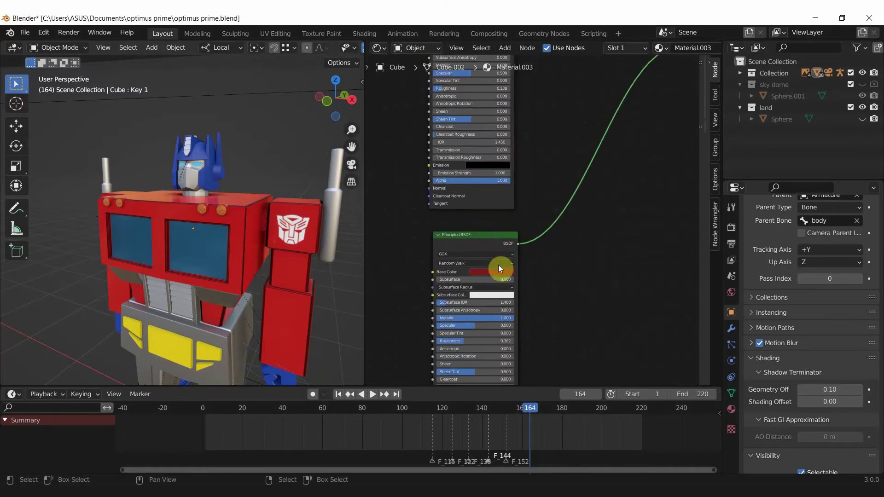
Step: Try a pink Base Color on the lower Principled BSDF, then undo back to dark red
click(504, 270)
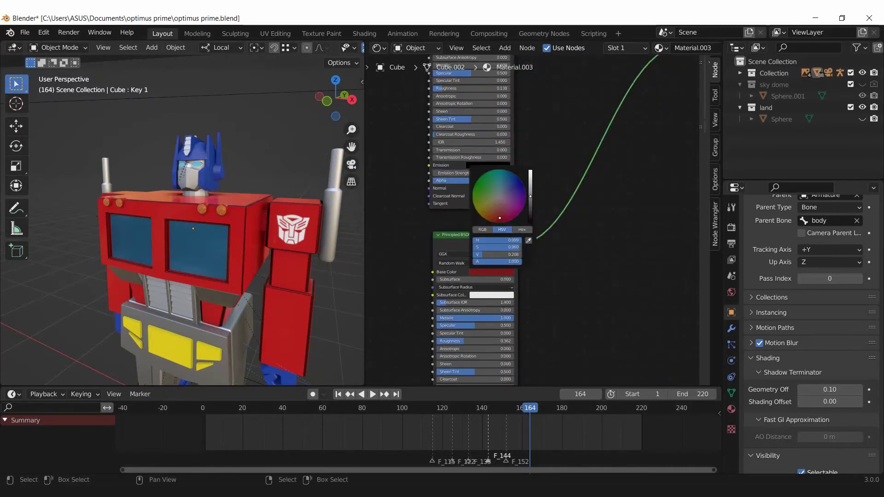
drag(530, 204, 531, 171)
click(501, 203)
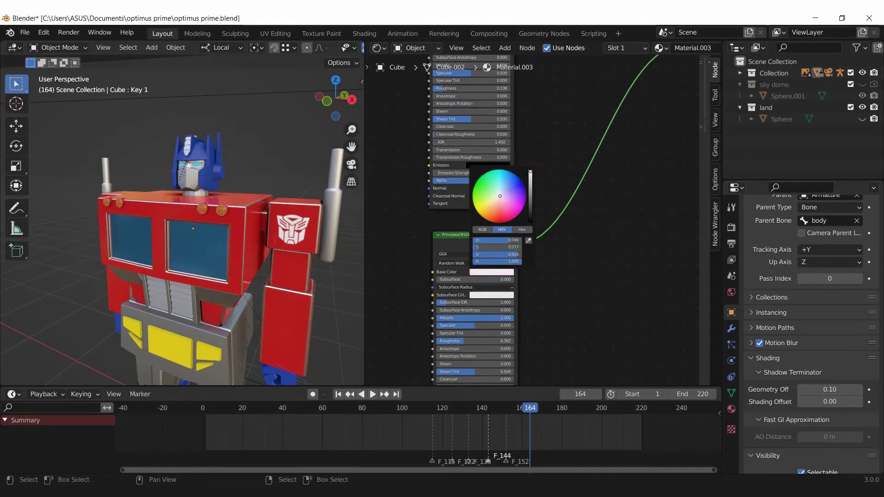
click(273, 255)
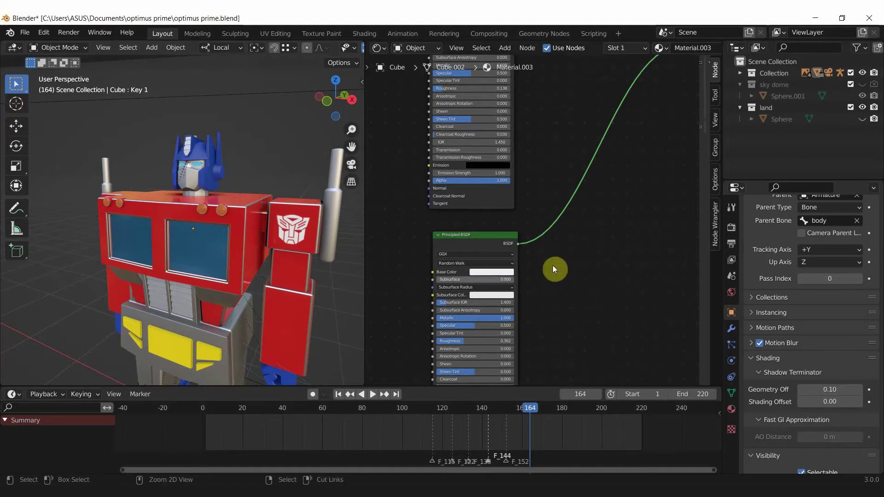
key(ctrl+z)
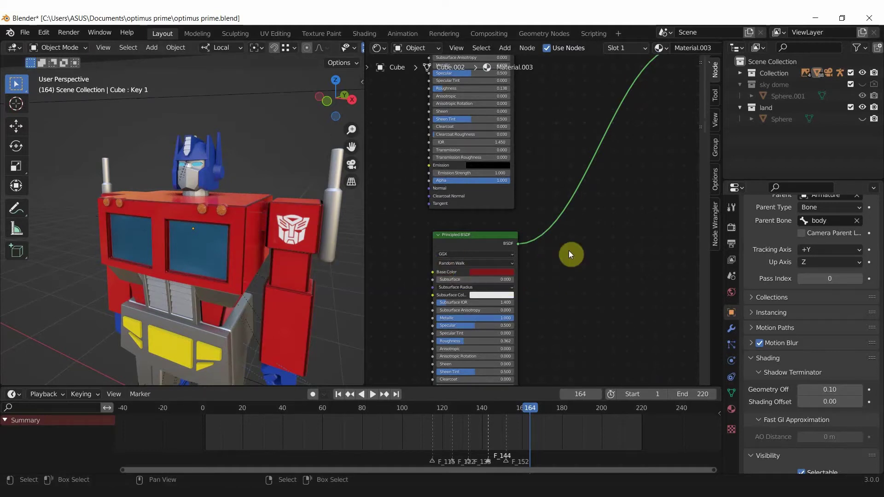
scroll(561, 250, down, 2)
scroll(561, 250, down, 2)
Step: Enter the NodeGroup to inspect its nodes, including Invert and Group Output, then exit
middle_drag(538, 158, 536, 286)
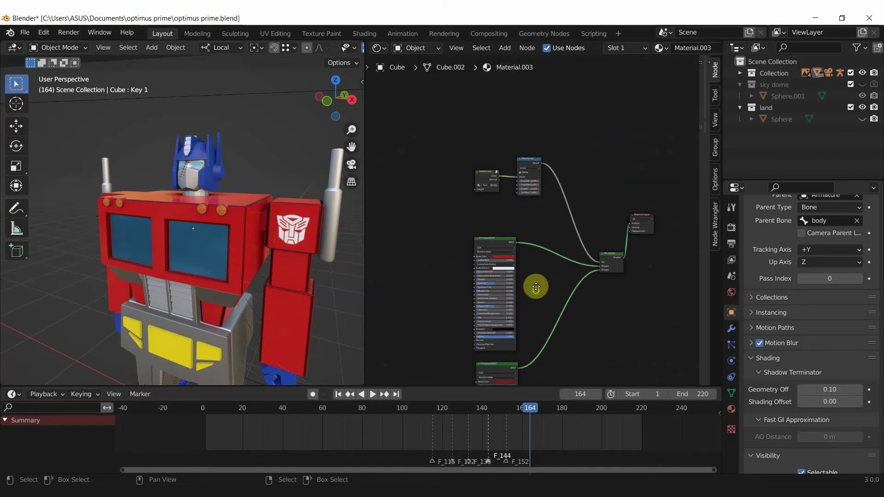
scroll(555, 253, up, 1)
scroll(558, 243, up, 1)
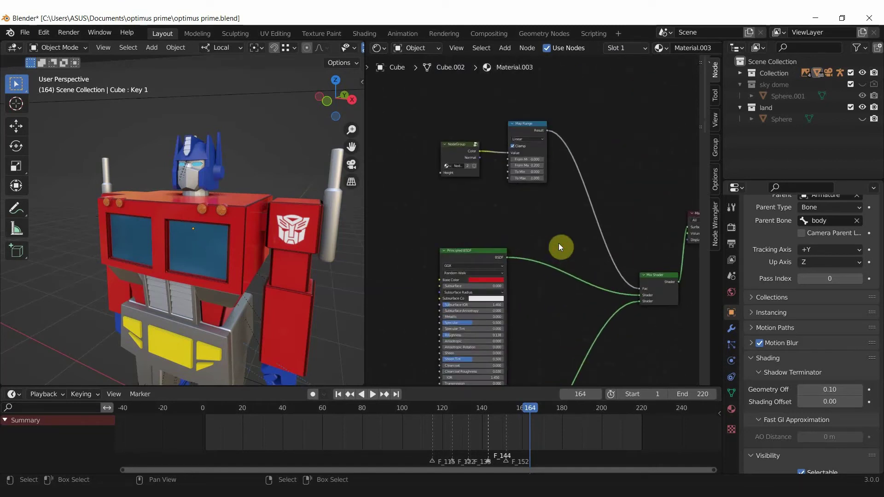
scroll(535, 216, up, 3)
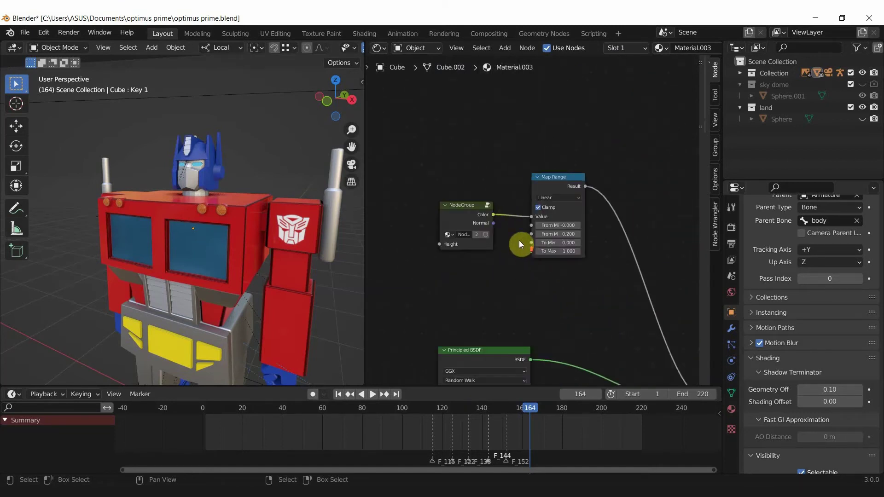
key(Tab)
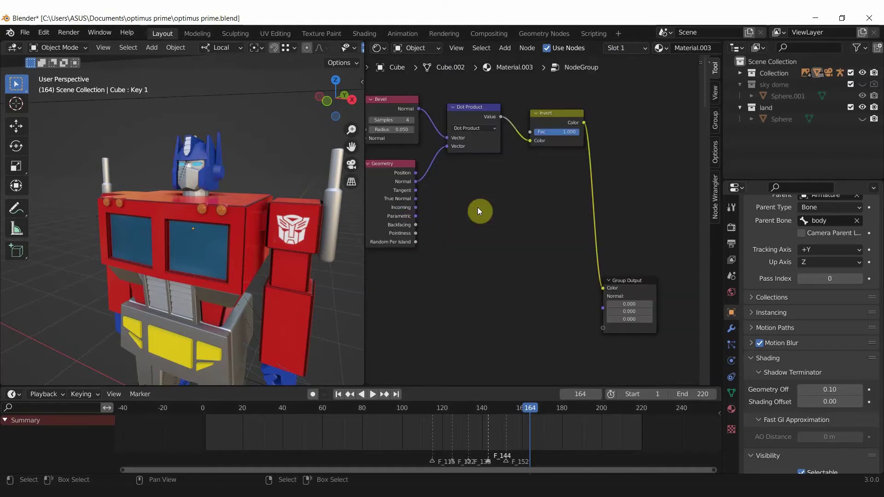
scroll(504, 225, down, 1)
ctrl+middle_drag(502, 234, 541, 248)
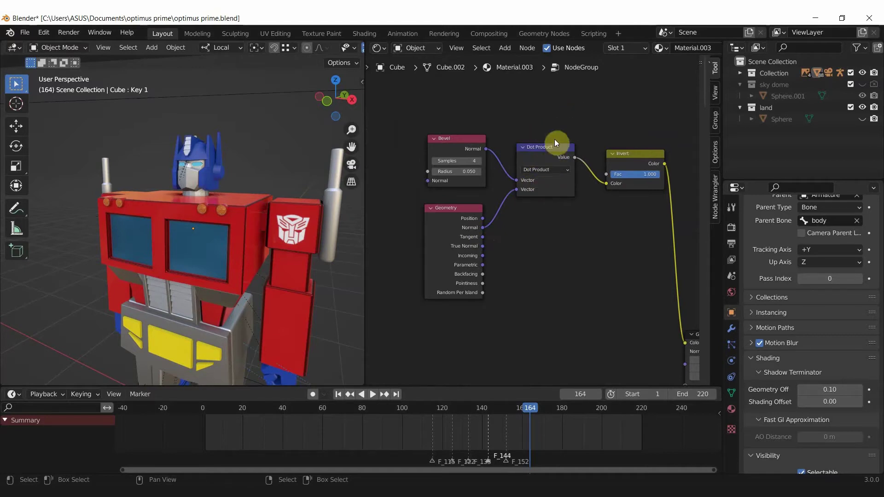
middle_drag(598, 128, 474, 112)
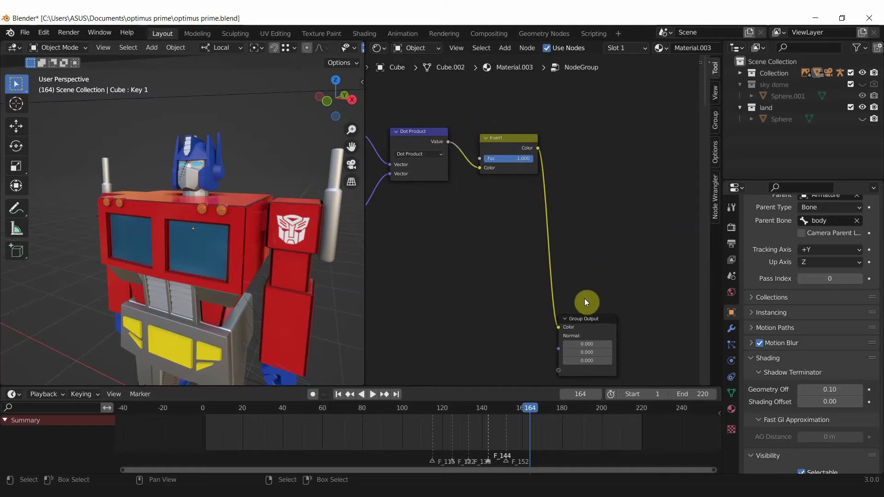
middle_drag(586, 302, 594, 249)
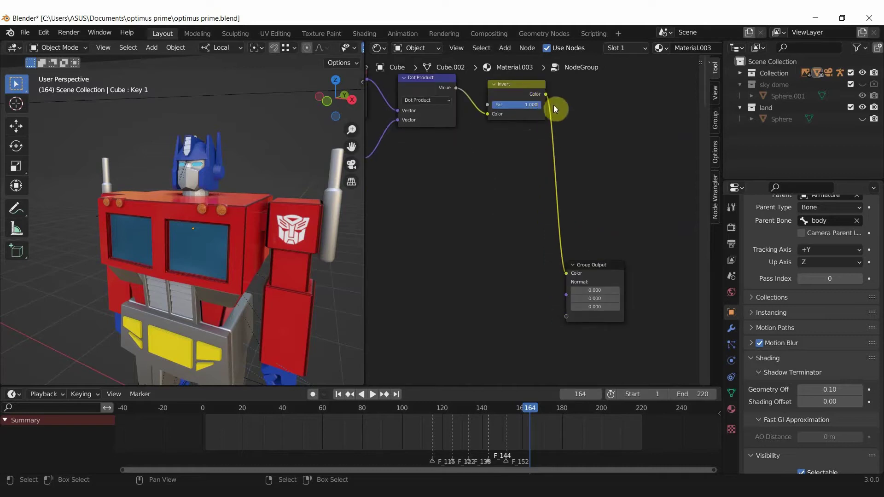
key(Tab)
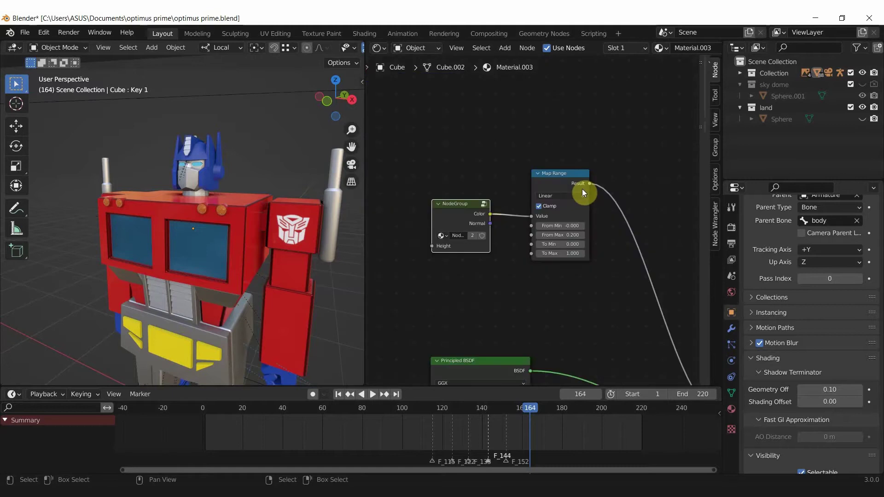
Step: Set the Map Range node's From Max from 0.200 to 0.300
middle_drag(592, 215, 526, 198)
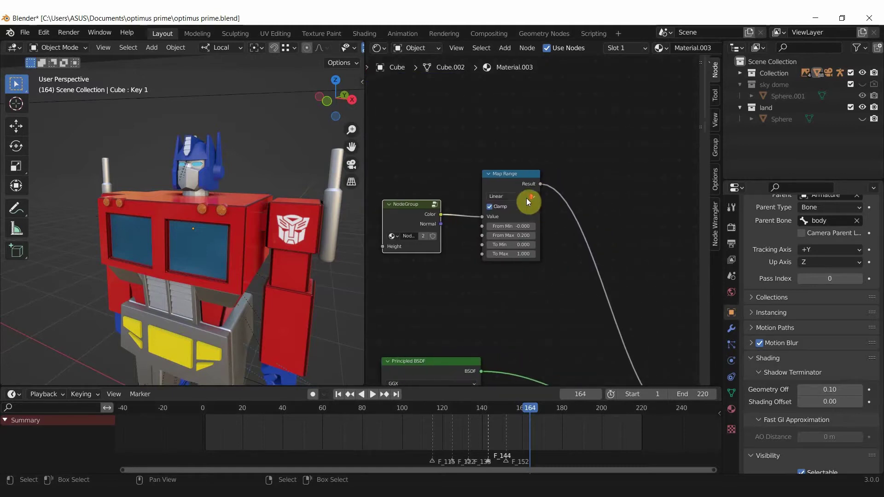
scroll(526, 198, up, 2)
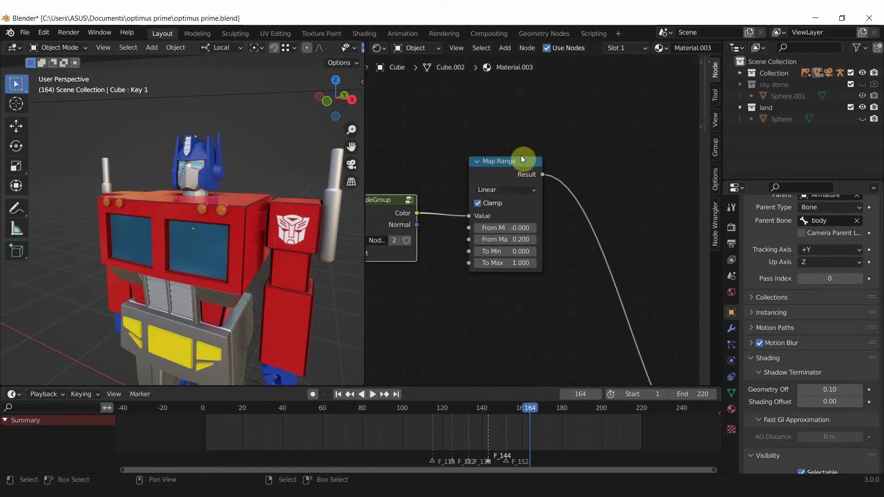
click(533, 239)
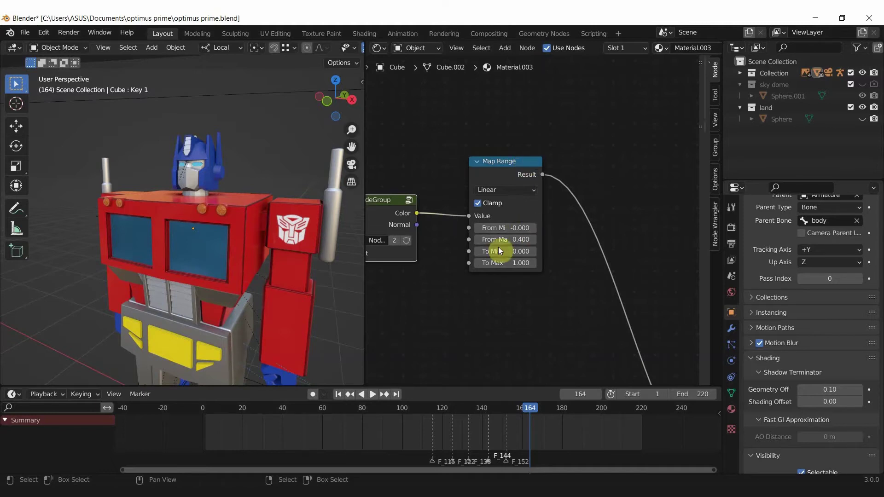
click(474, 240)
Step: Zoom and pan to show the whole cab material node tree
scroll(497, 272, down, 5)
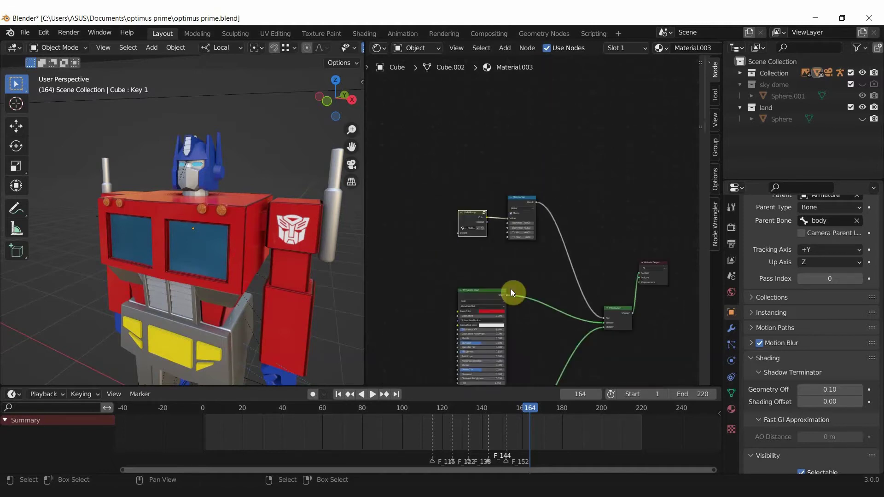
middle_drag(541, 315, 492, 227)
scroll(511, 203, down, 1)
scroll(534, 176, up, 1)
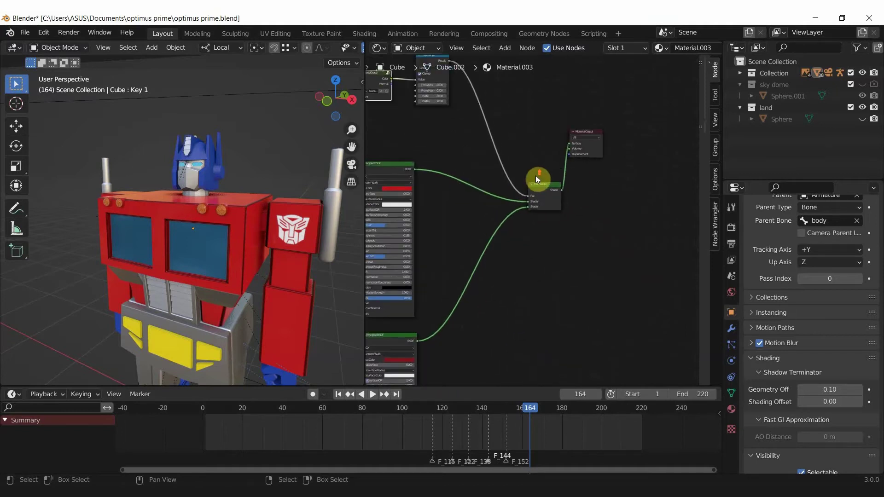
scroll(537, 177, down, 2)
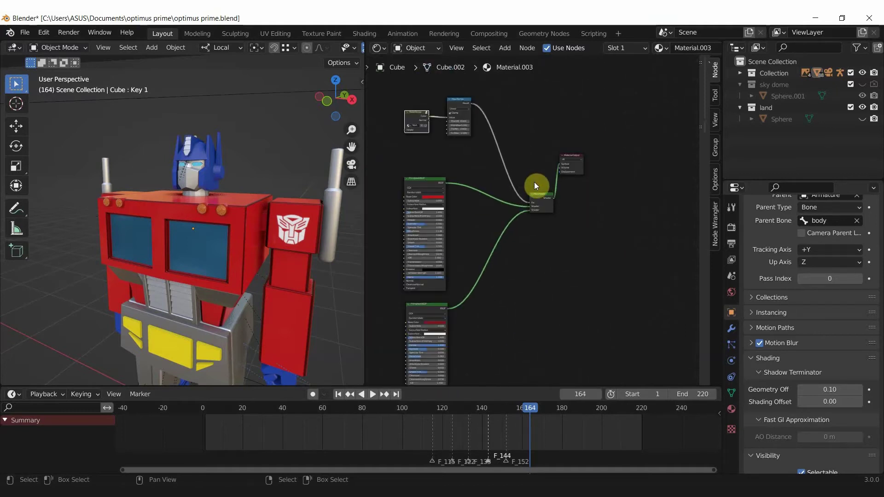
Step: Select the cab, head, belt and right thigh to inspect each piece's shader nodes
click(247, 219)
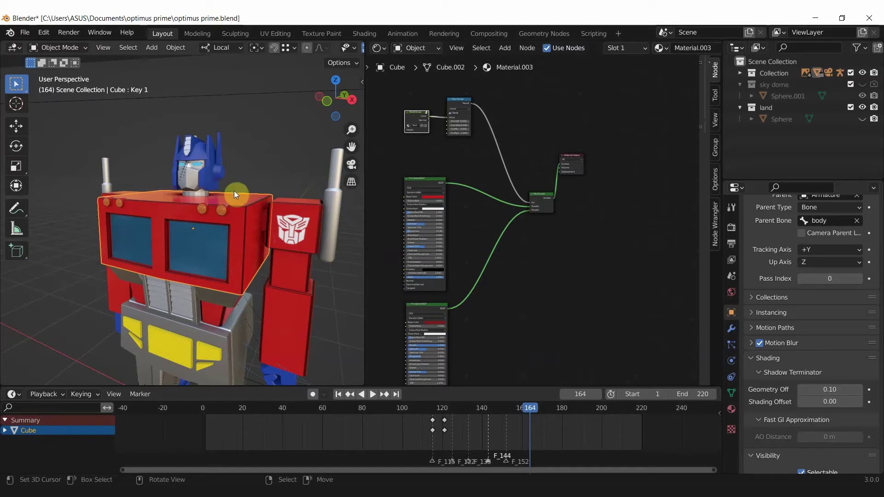
click(209, 183)
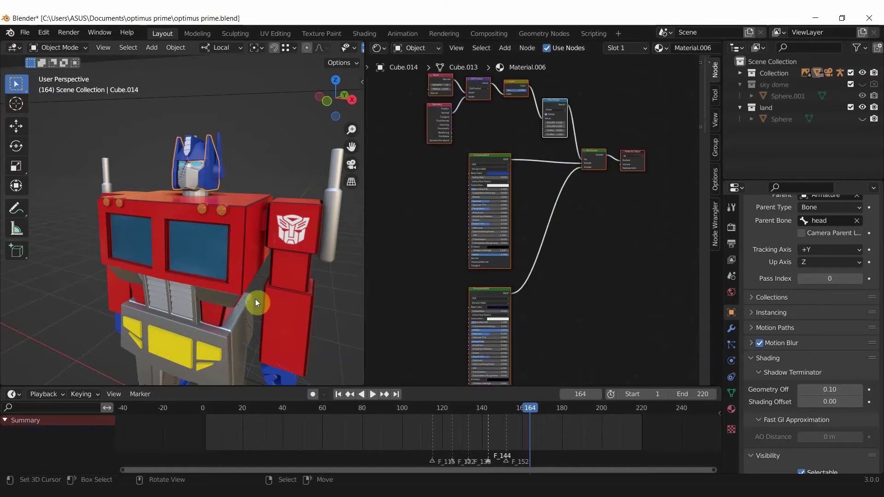
scroll(256, 299, up, 2)
shift+middle_drag(256, 297, 270, 214)
click(246, 261)
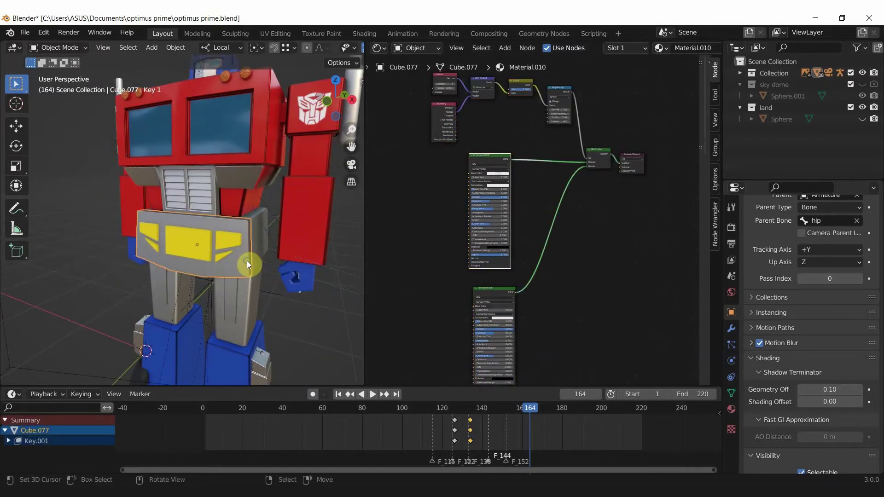
click(255, 290)
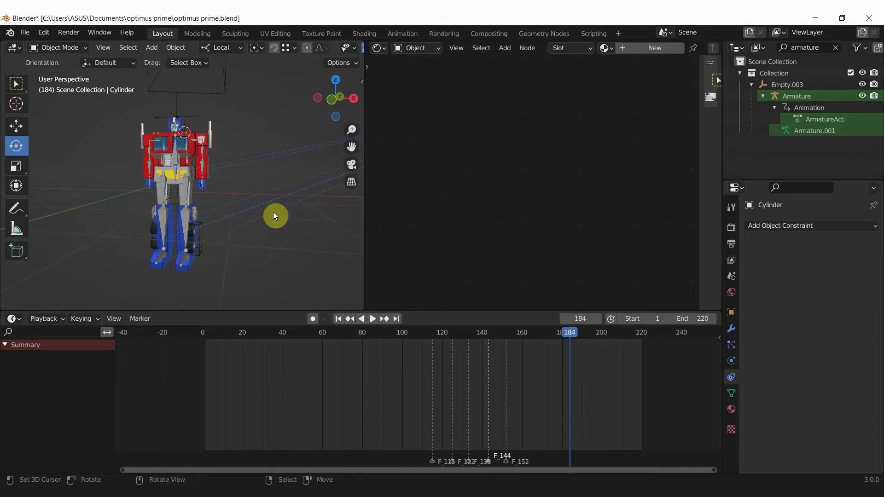
Step: Orbit to face the robot, select the Armature, and enter its bone Edit Mode
mouse_move(272, 215)
middle_down()
mouse_move(291, 227)
mouse_move(232, 217)
middle_up()
click(226, 211)
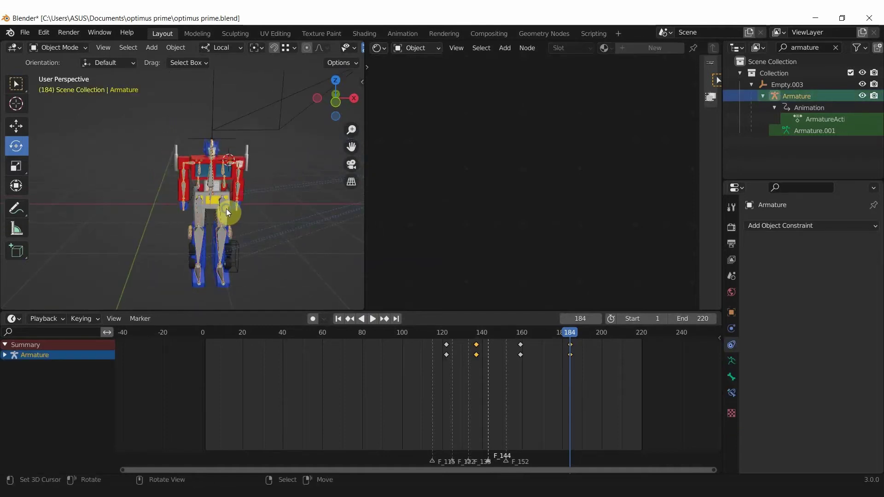
scroll(227, 211, up, 3)
mouse_move(250, 176)
middle_down()
mouse_move(274, 218)
mouse_move(249, 179)
mouse_move(210, 180)
middle_up()
scroll(273, 217, up, 2)
key(Tab)
scroll(249, 179, up, 2)
Step: Click through the shoulder, body, neck, thigh.R and hip bones to inspect them
shift+click(162, 138)
click(212, 180)
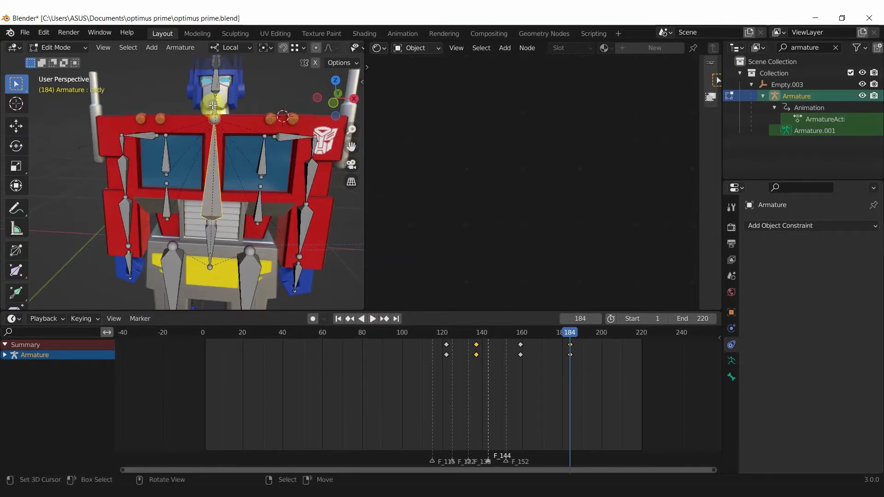
click(214, 151)
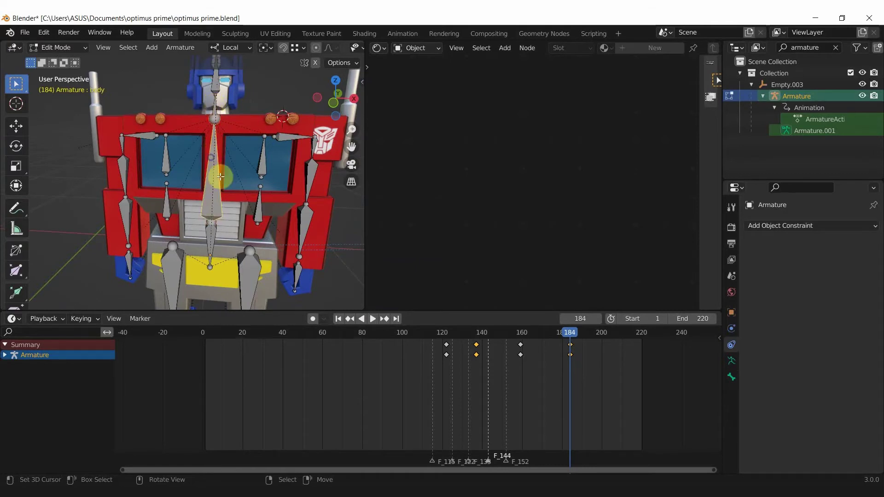
shift+scroll(232, 213, down, 5)
click(274, 162)
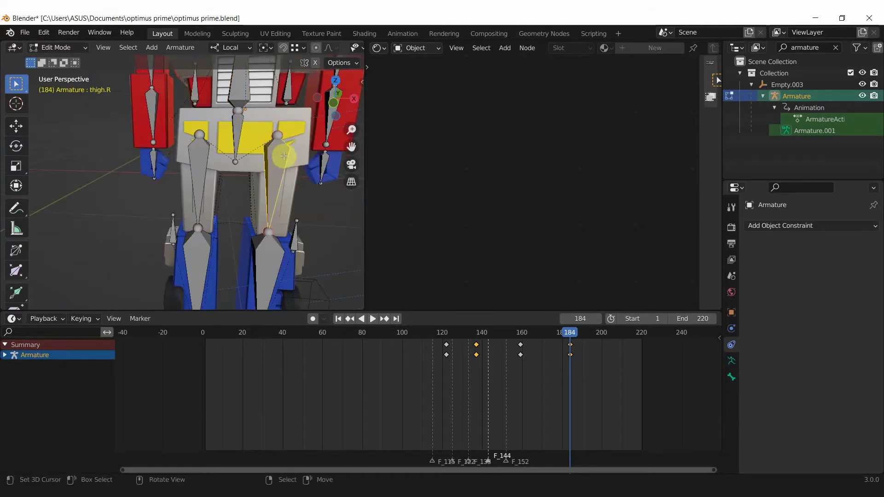
click(238, 134)
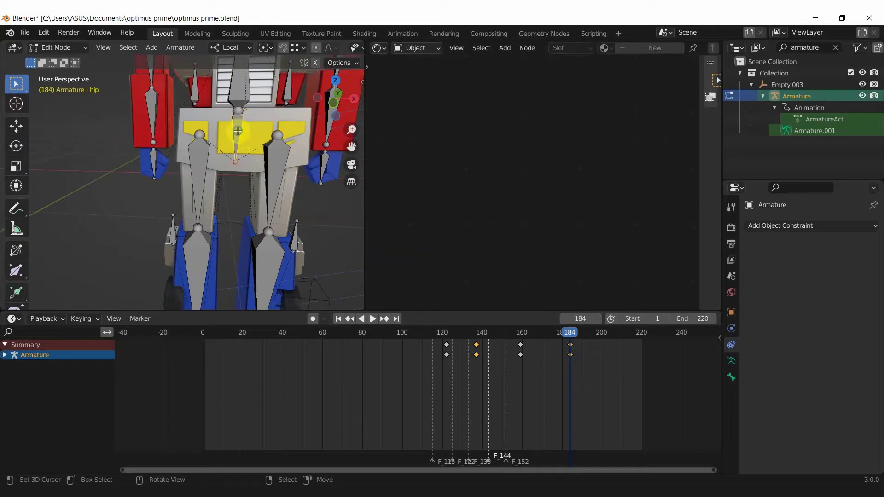
shift+scroll(266, 170, up, 2)
shift+scroll(267, 173, up, 2)
click(230, 143)
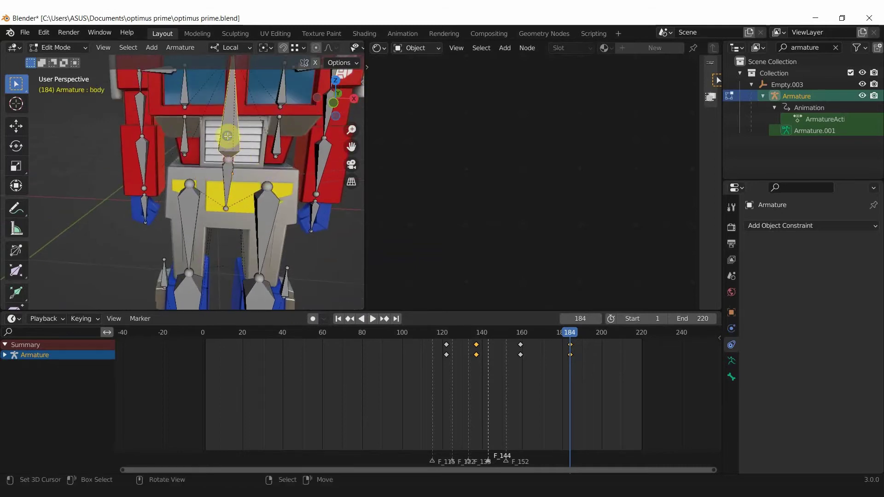
shift+scroll(253, 164, up, 3)
key(ctrl+Tab)
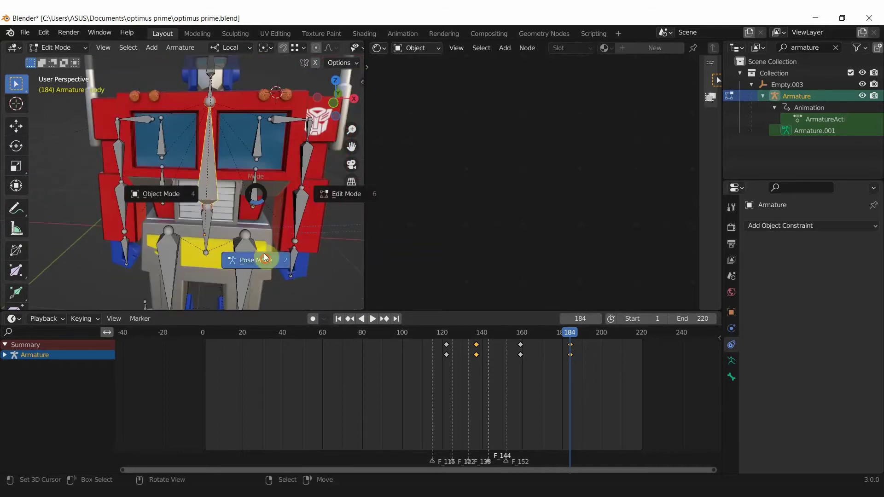
Step: Put the armature in Pose Mode and test-move the body bone, then cancel
click(263, 254)
mouse_move(207, 181)
mouse_down()
mouse_move(254, 181)
mouse_move(226, 212)
mouse_up()
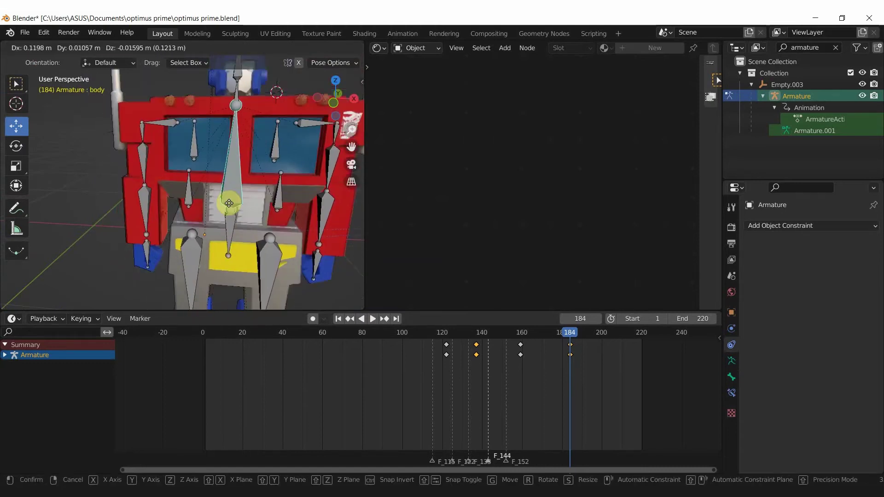
right_click(226, 212)
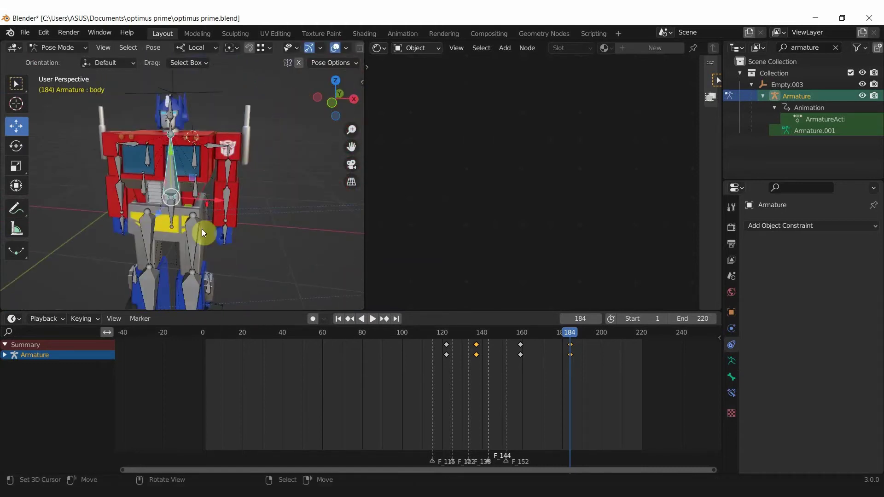
Step: Move the headlight.R bone along its local Z axis
scroll(202, 211, up, 5)
click(203, 147)
mouse_move(203, 147)
middle_down()
mouse_move(198, 237)
mouse_move(208, 172)
mouse_move(169, 182)
middle_up()
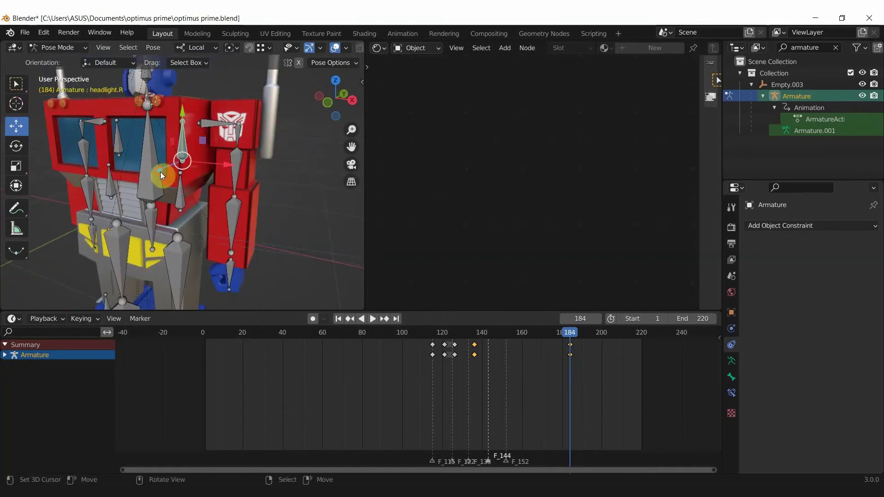
key(g)
key(z)
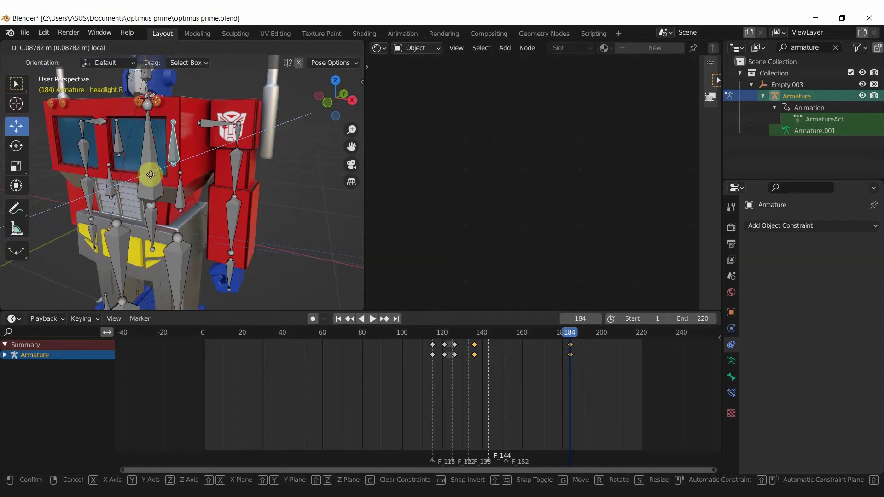
click(144, 175)
Step: Move the rib.R bone about 0.22 m along its axis, then reselect the body bone
mouse_move(143, 175)
shift+middle_down()
mouse_move(185, 199)
mouse_move(231, 164)
shift+middle_up()
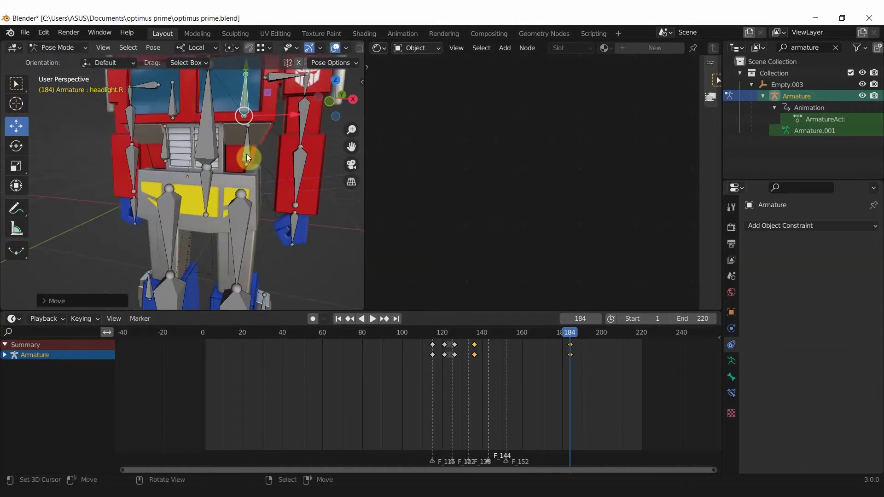
click(247, 153)
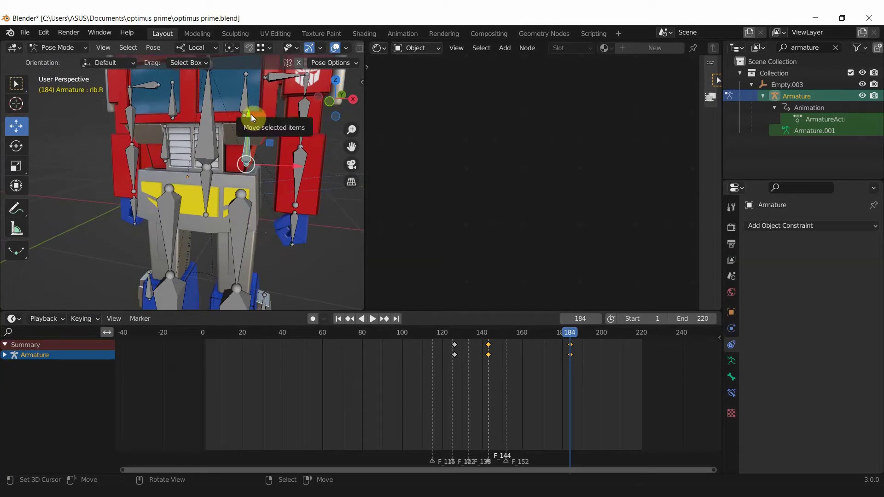
drag(251, 117, 252, 72)
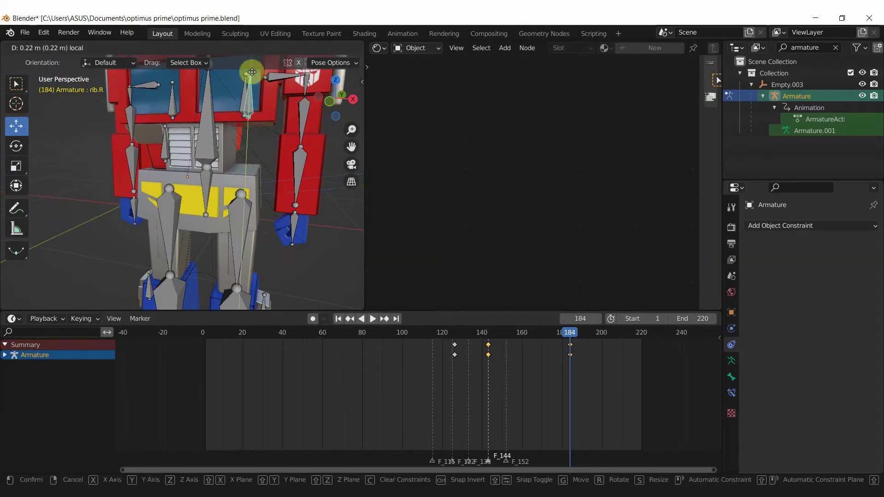
drag(252, 72, 245, 117)
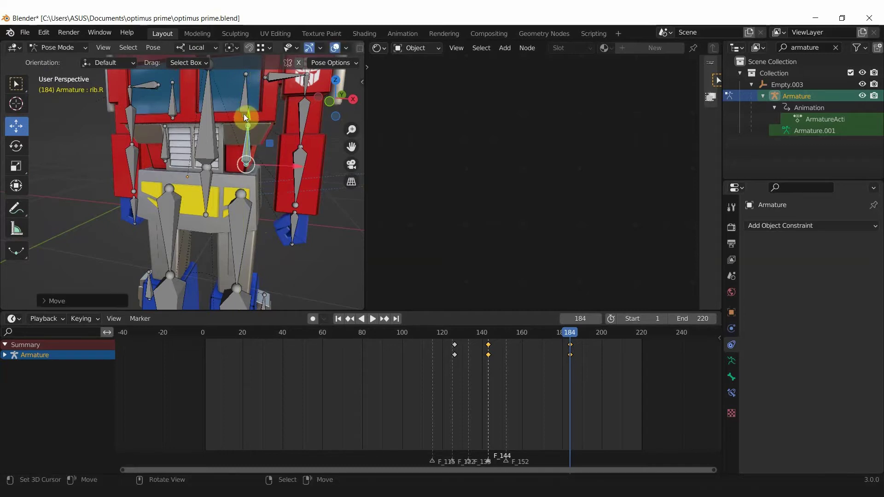
click(244, 95)
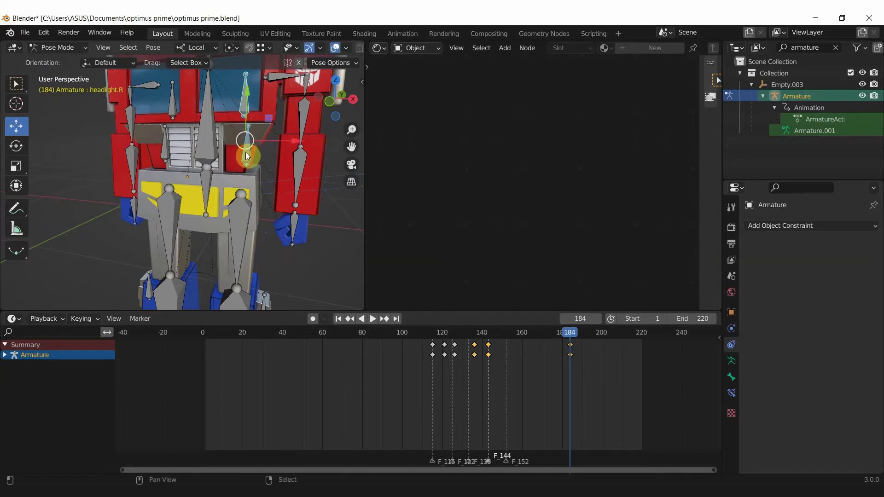
shift+middle_drag(240, 170, 233, 197)
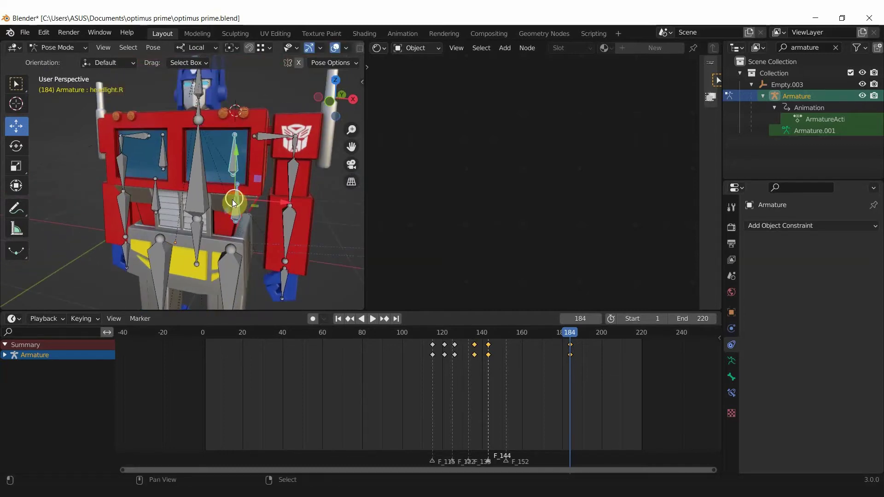
click(202, 177)
scroll(218, 150, down, 4)
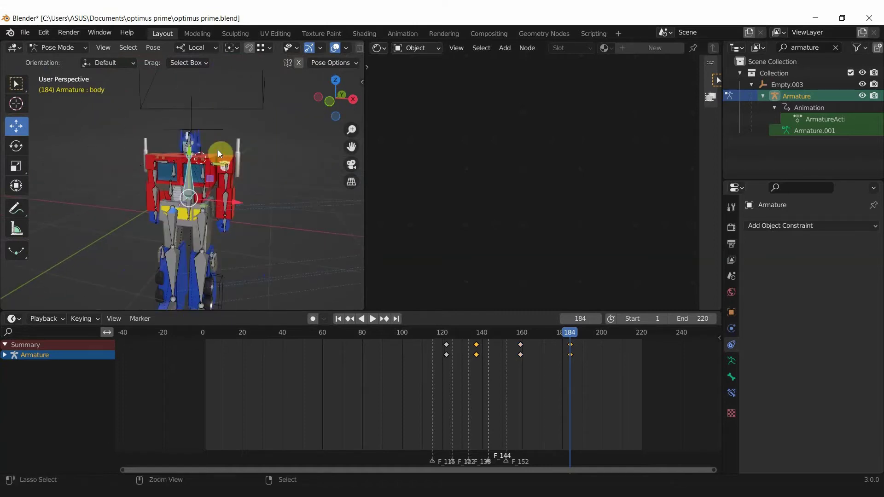
Step: Return to Object Mode and select the leg's wheel Cylinder.016 to check its Copy Rotation constraint
key(ctrl+Tab)
shift+middle_drag(241, 245, 212, 205)
scroll(211, 202, up, 2)
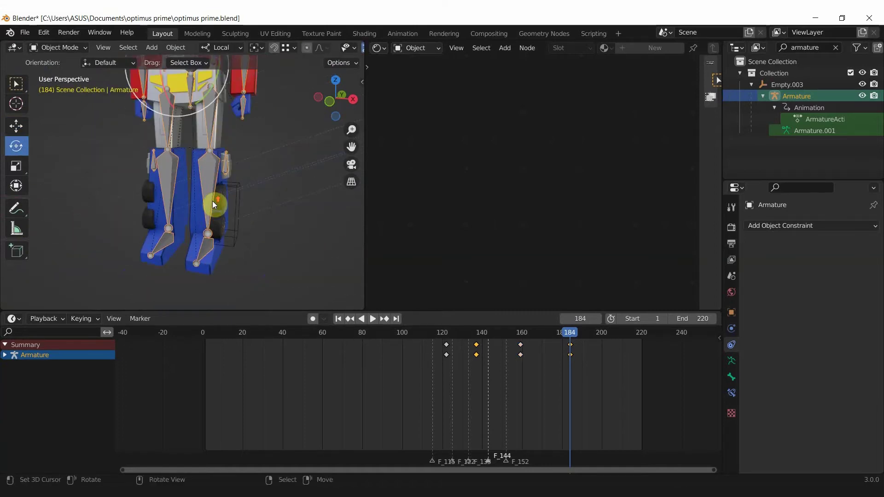
click(227, 205)
scroll(228, 206, up, 2)
middle_drag(237, 235, 199, 225)
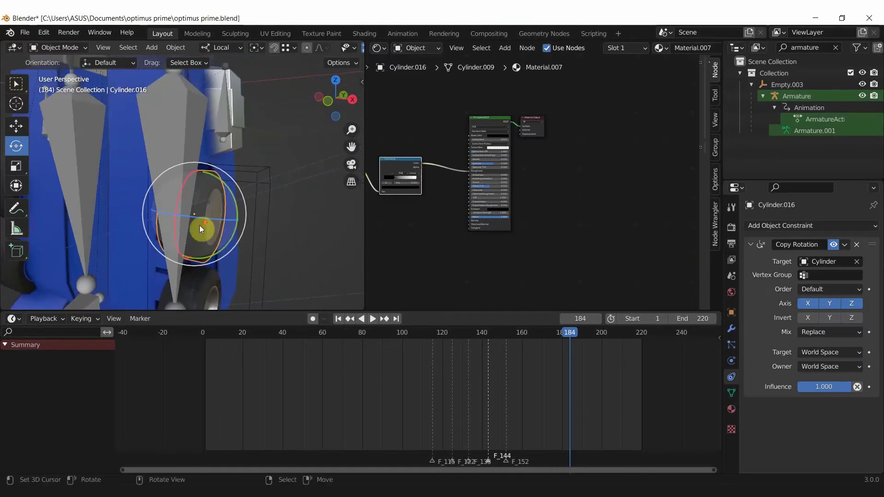
scroll(195, 228, down, 2)
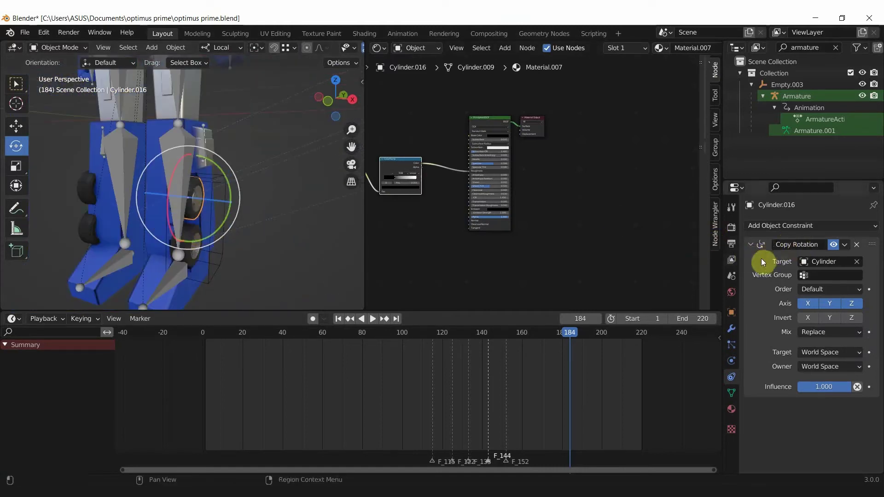
scroll(150, 217, down, 2)
scroll(150, 217, down, 1)
scroll(187, 203, up, 3)
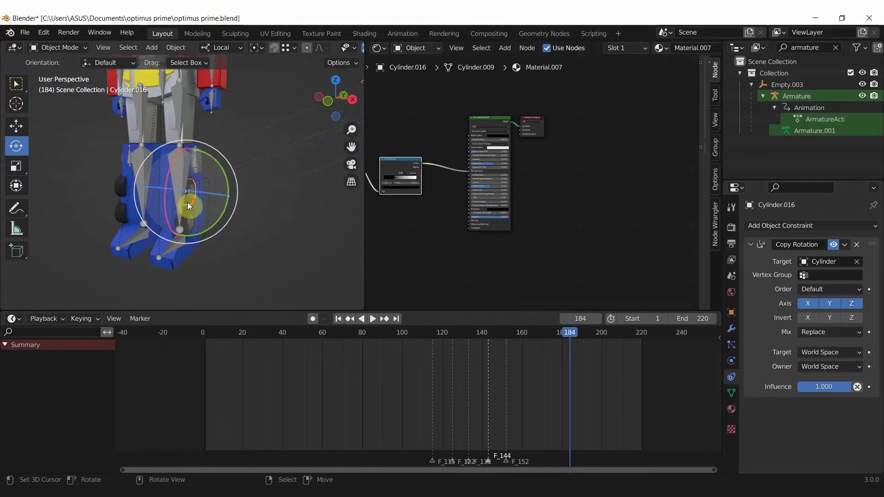
scroll(186, 203, down, 3)
scroll(115, 223, up, 5)
Step: Rotate the beige Cylinder about -27 degrees, then orbit to a front view of the robot
click(95, 226)
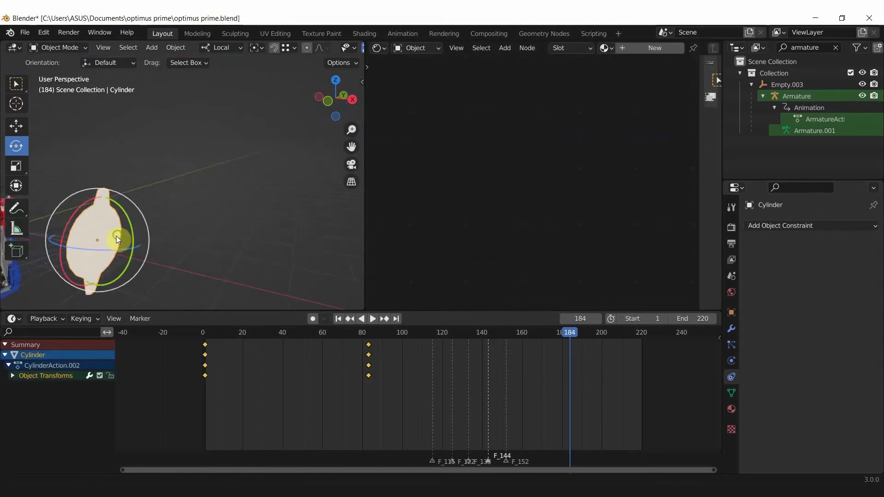
mouse_move(116, 236)
shift+middle_down()
mouse_move(142, 214)
mouse_move(145, 194)
shift+middle_up()
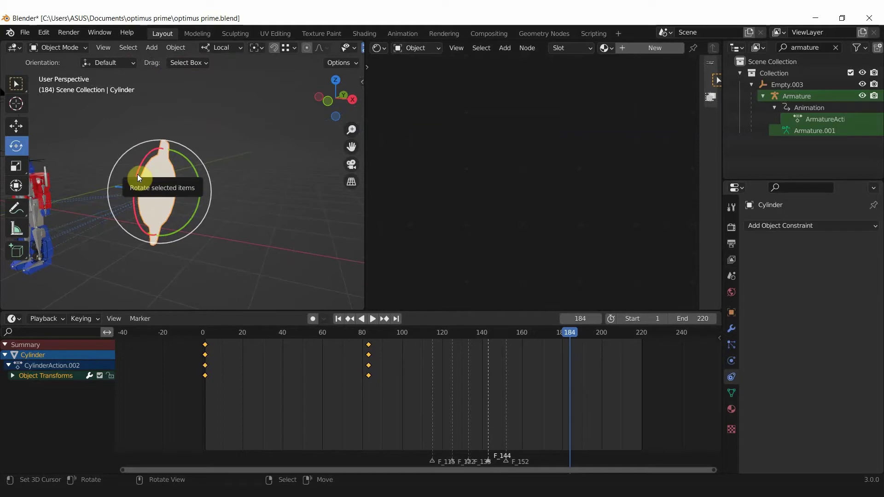
drag(138, 175, 143, 149)
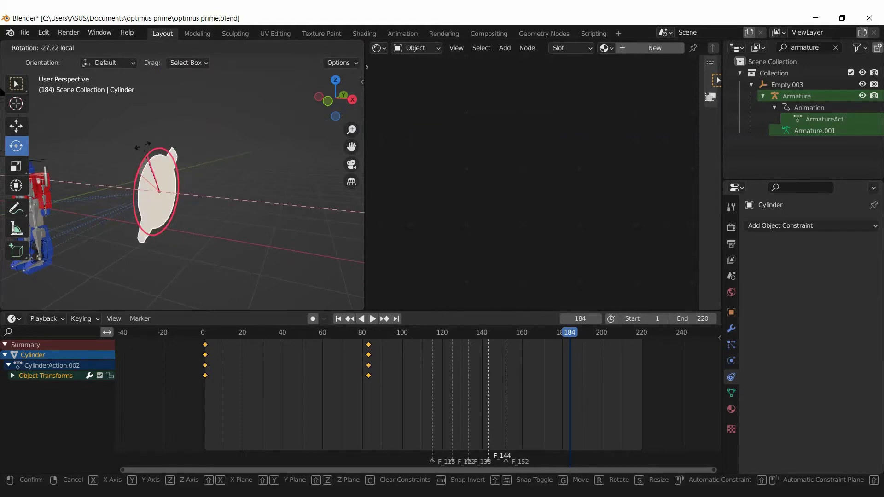
drag(143, 148, 144, 152)
middle_drag(170, 235, 217, 230)
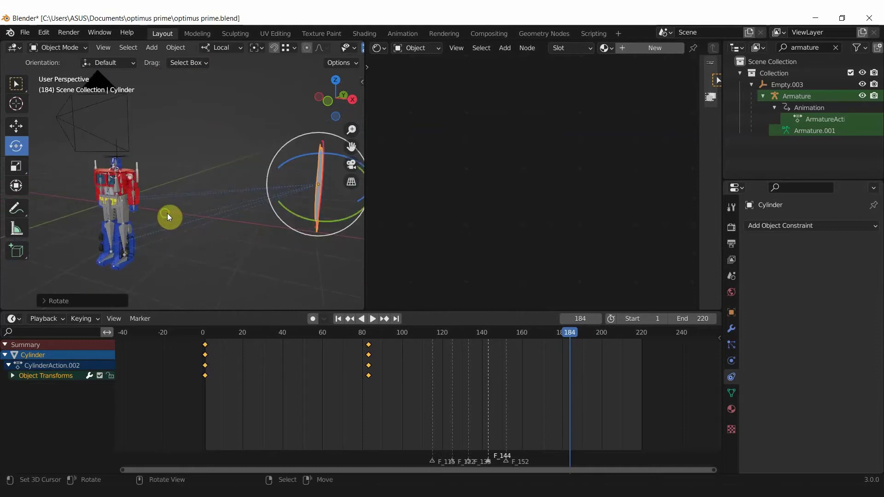
middle_drag(168, 214, 189, 211)
scroll(188, 180, up, 2)
scroll(169, 195, up, 2)
scroll(176, 190, up, 2)
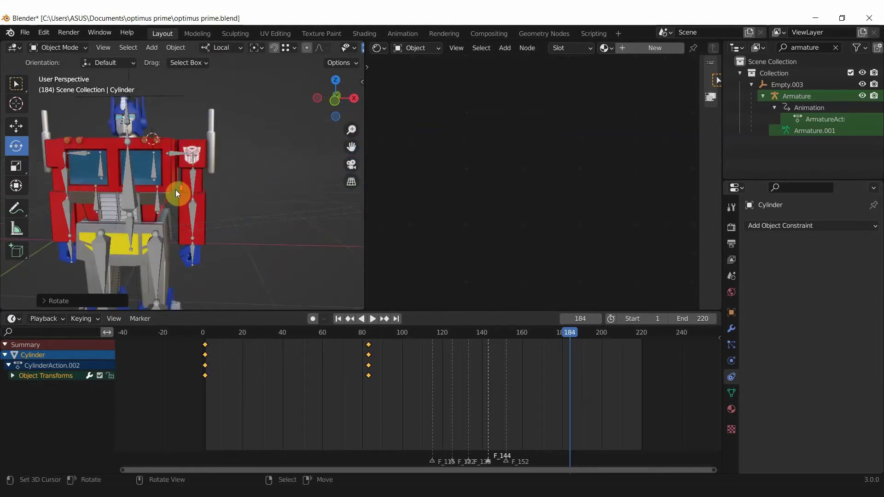
scroll(221, 203, up, 1)
scroll(253, 216, up, 2)
Step: Select the arm's red side and shoulder panels, then the armature
click(278, 225)
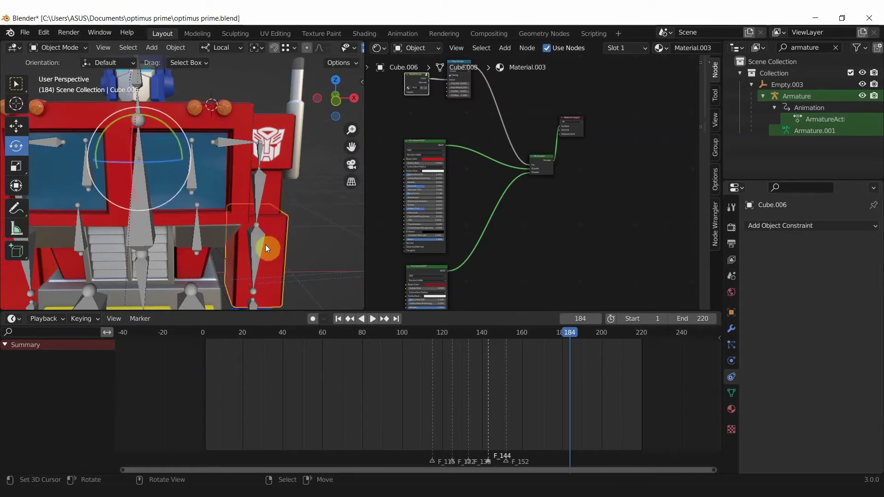
middle_drag(294, 236, 250, 222)
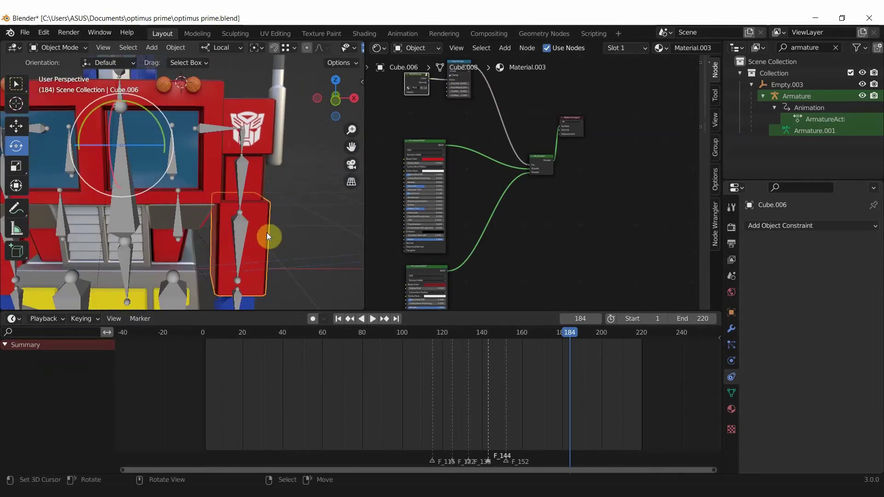
click(241, 231)
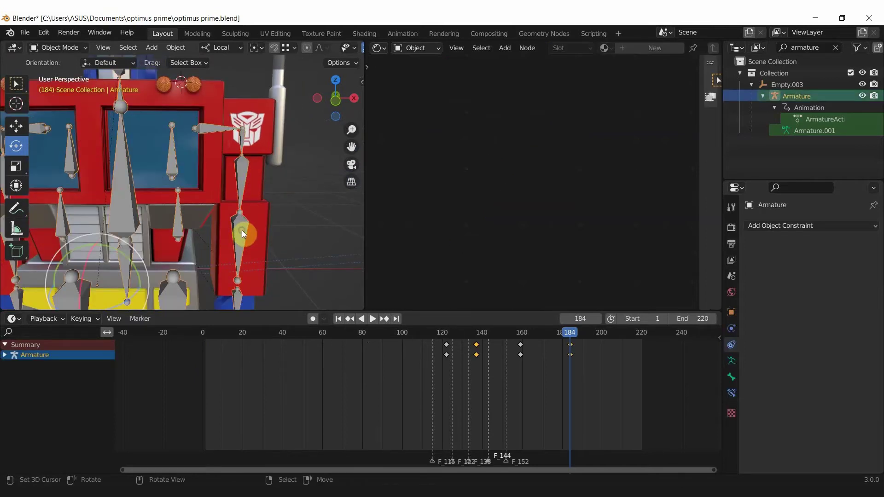
click(272, 187)
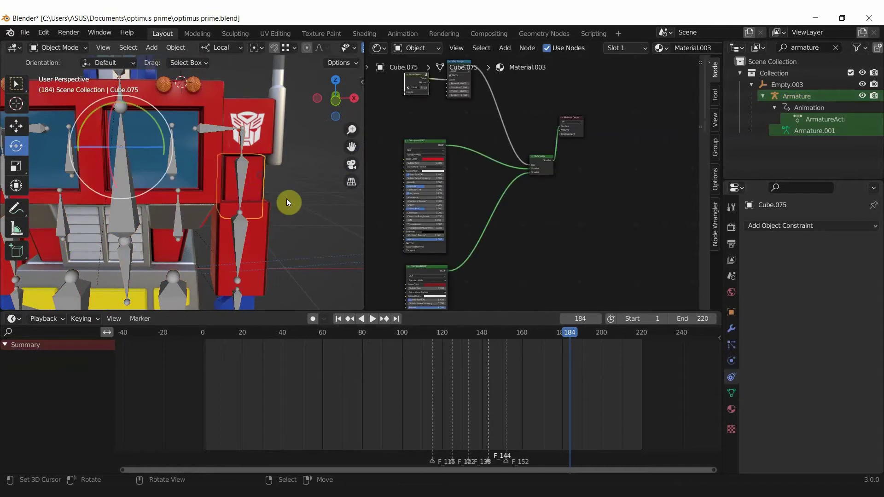
click(243, 167)
Step: Toggle the armature into Edit Mode and back, then select the truck cab to show its material
key(Tab)
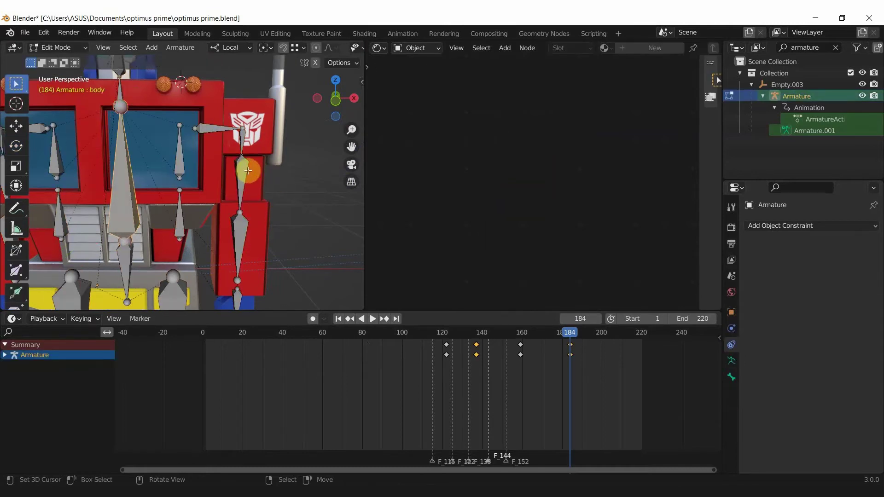
scroll(248, 171, down, 5)
key(Tab)
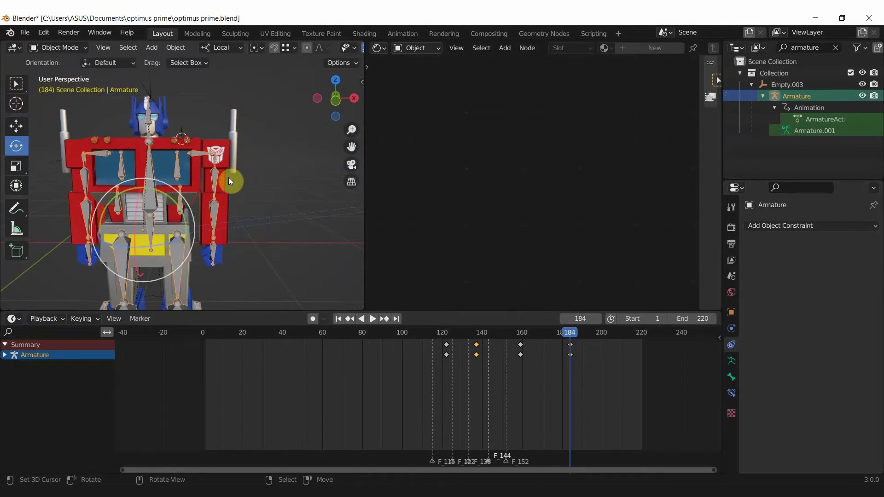
click(163, 173)
scroll(169, 168, down, 3)
key(a)
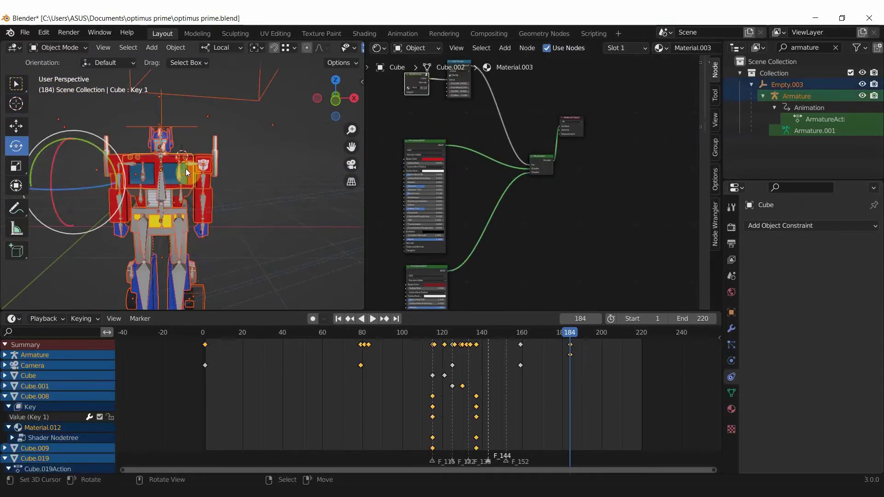
click(203, 182)
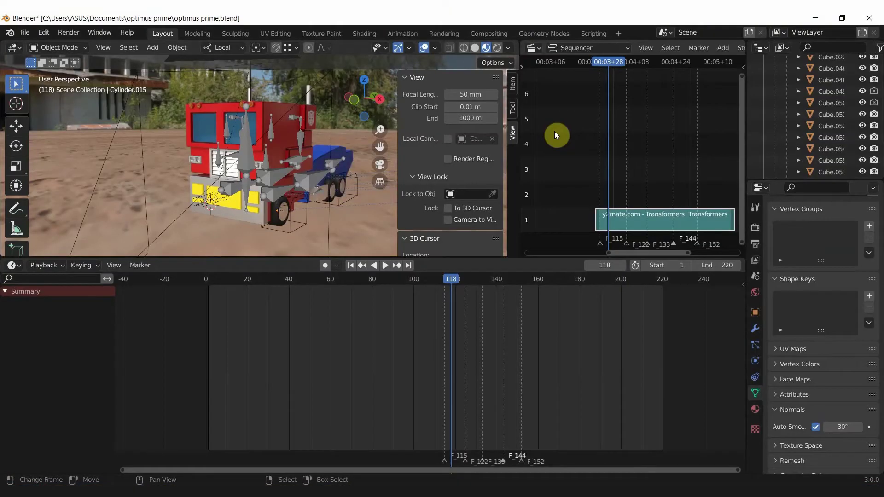
Step: Scrub to frame 112, play and stop the truck animation, then jump to frame 110
drag(596, 65, 592, 65)
click(385, 266)
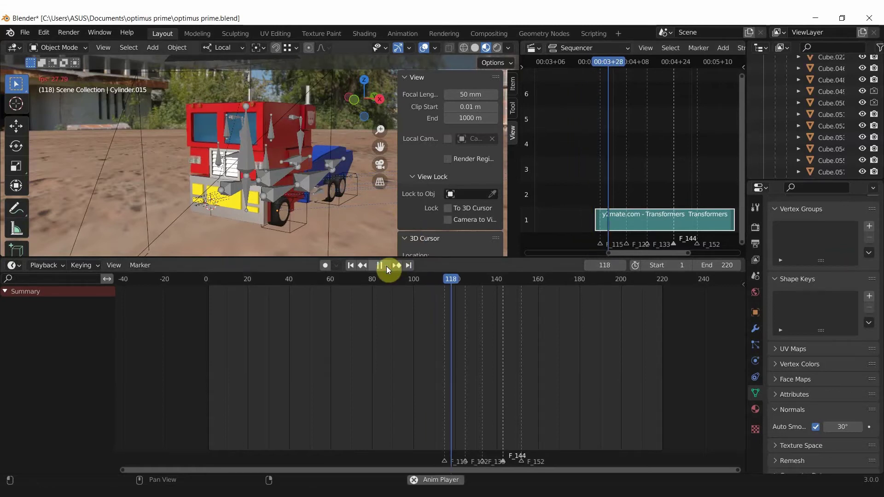
click(386, 266)
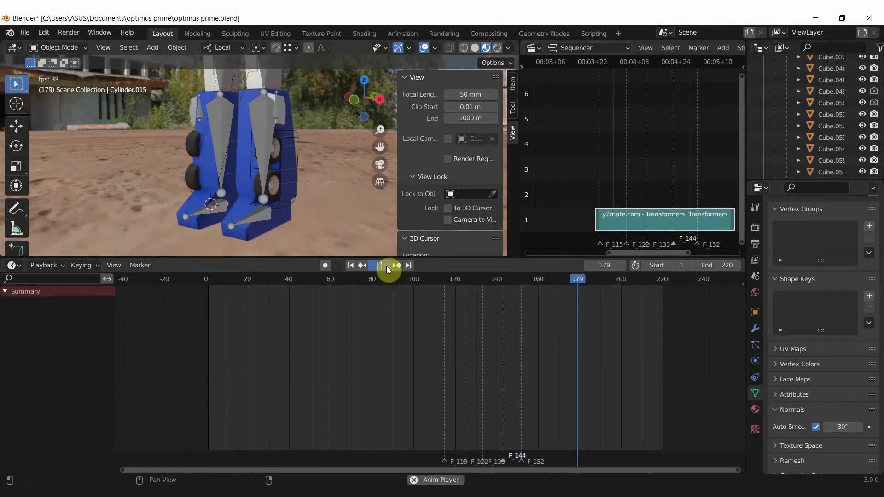
click(589, 65)
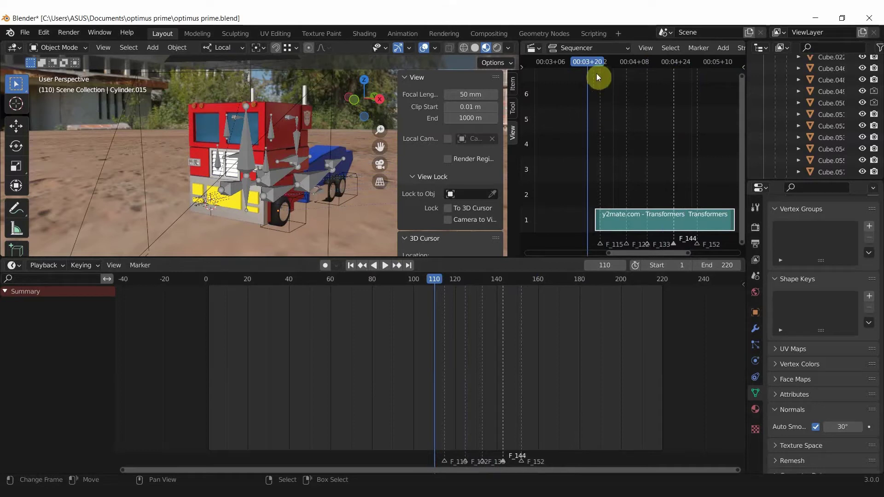
Step: Zoom the Sequencer, replay the animation, open and dismiss the Marker menu, and settle on frame 113
scroll(663, 122, up, 1)
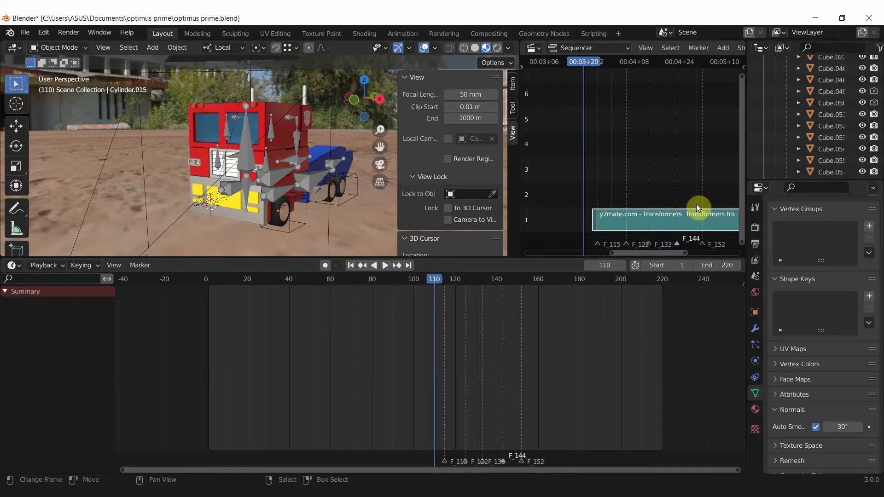
drag(686, 253, 698, 258)
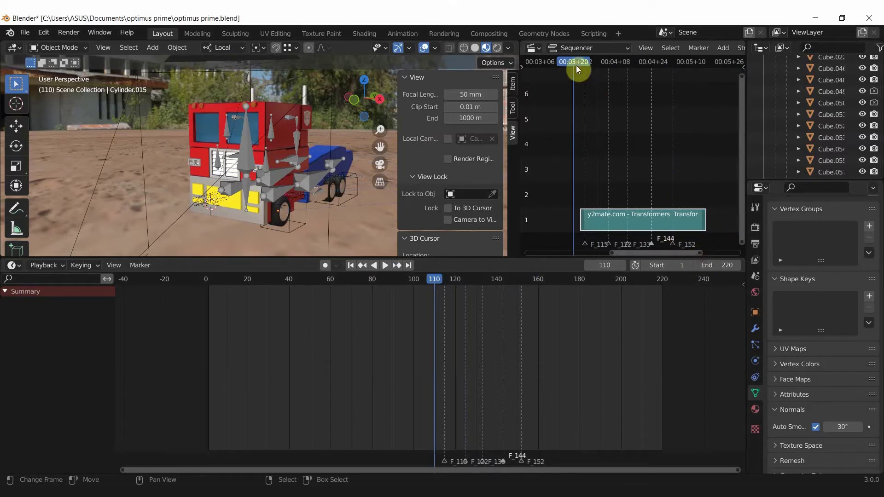
key(space)
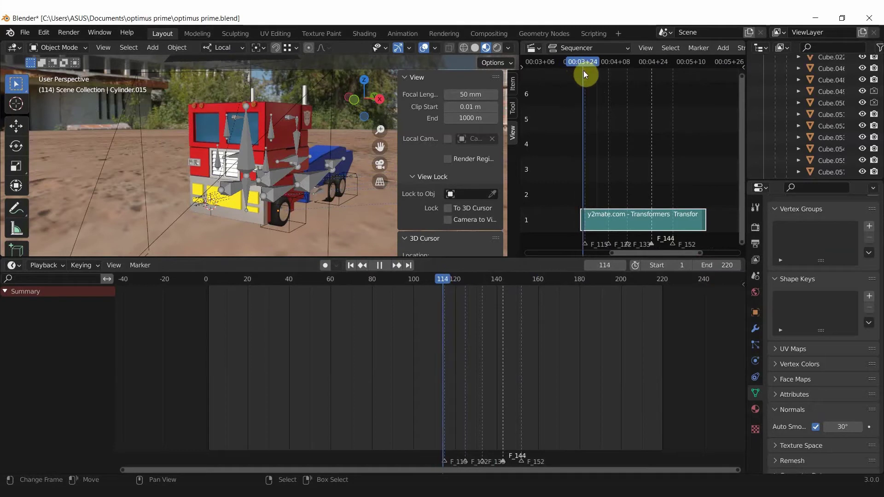
click(703, 48)
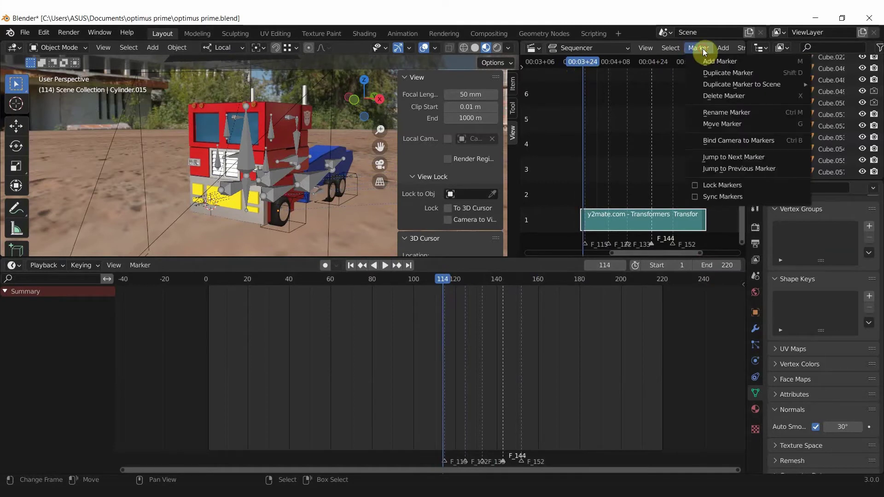
click(584, 64)
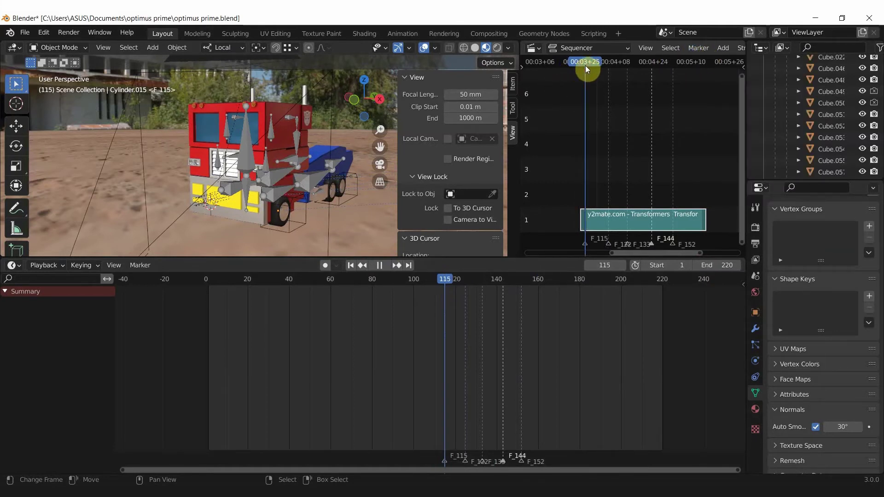
mouse_move(584, 64)
mouse_down()
mouse_move(673, 83)
mouse_move(578, 89)
mouse_up()
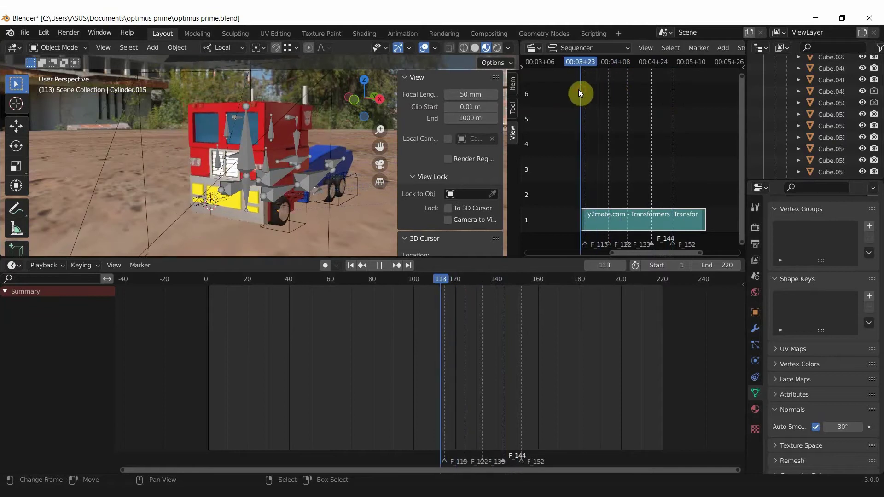
Step: Orbit close around the cab while scrubbing frames 116–123, finishing on frame 114
scroll(237, 122, up, 3)
mouse_move(301, 151)
middle_down()
mouse_move(288, 166)
mouse_move(297, 128)
middle_up()
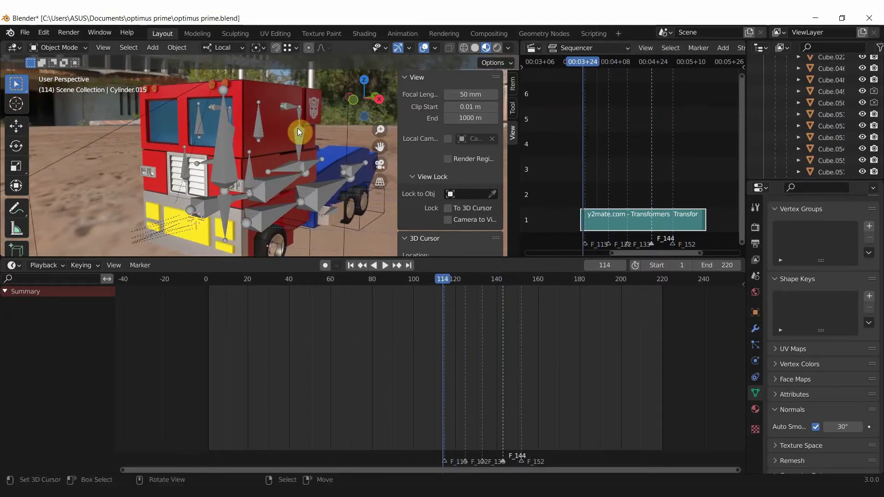
drag(592, 73, 594, 69)
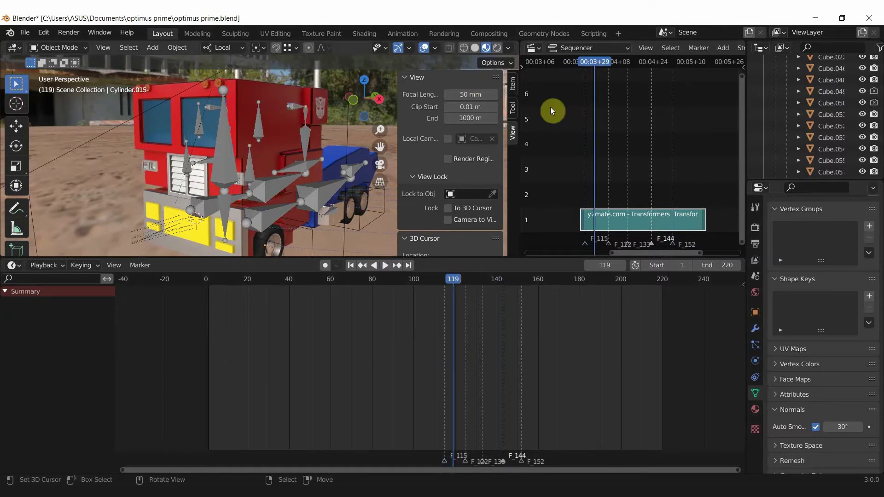
drag(591, 69, 575, 65)
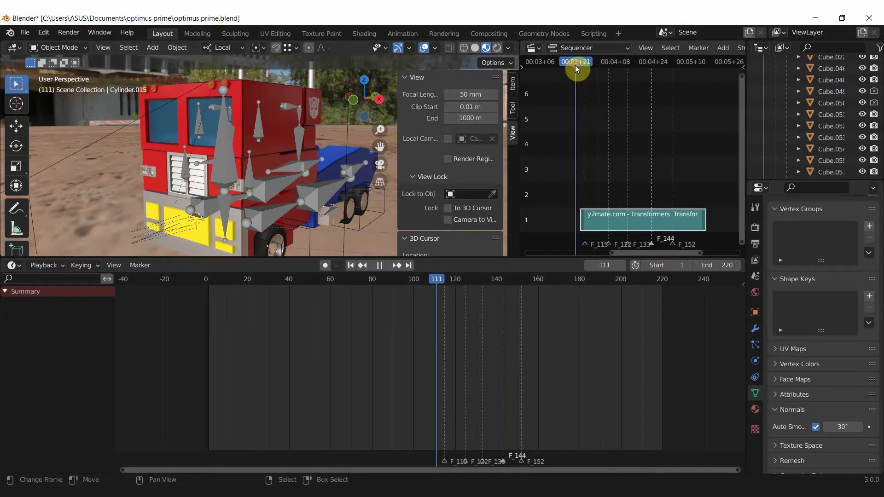
middle_drag(170, 136, 134, 118)
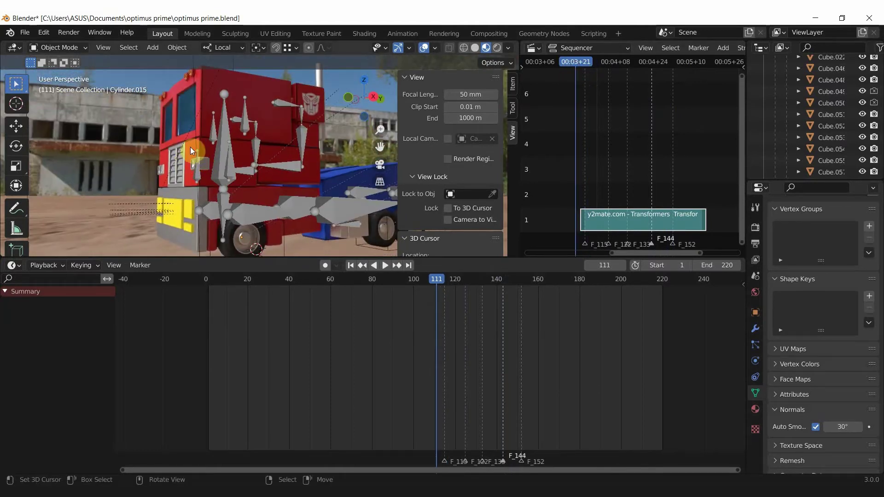
mouse_move(588, 68)
mouse_down()
mouse_move(603, 71)
mouse_move(584, 76)
mouse_up()
middle_drag(261, 117, 254, 106)
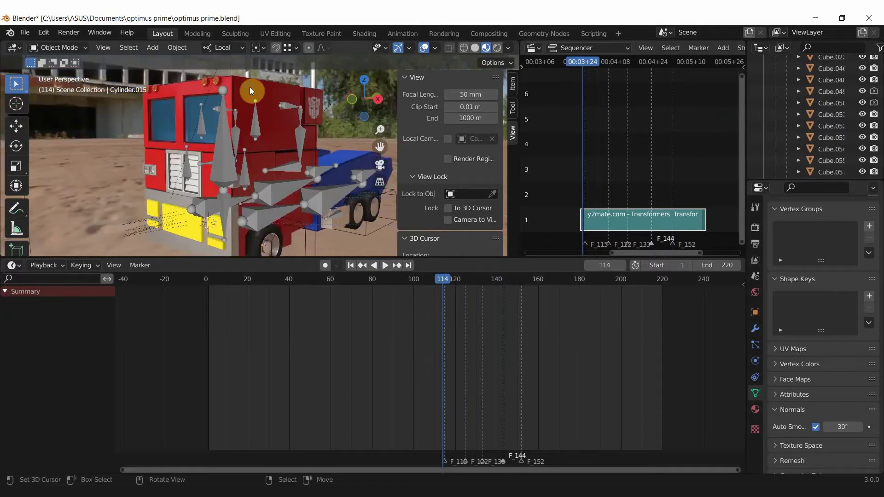
Step: Select the truck cab (Cube) and play its animation back toward frame 111
click(250, 90)
key(space)
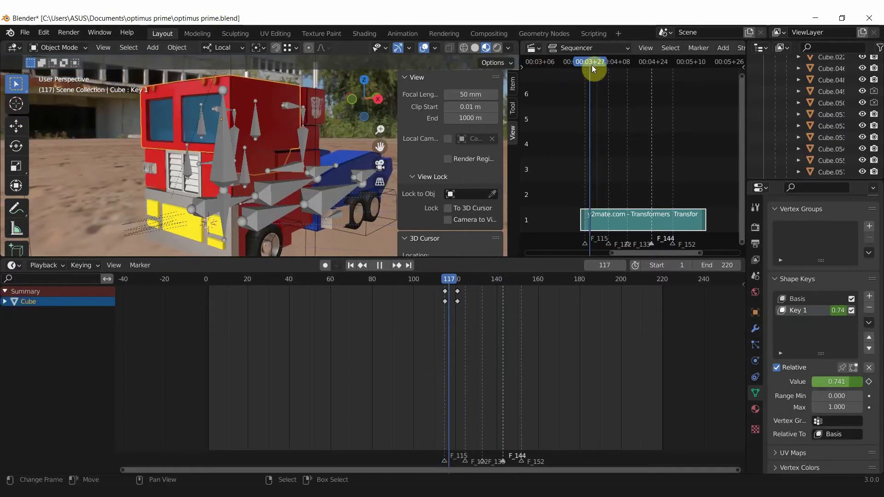
mouse_move(595, 67)
mouse_down()
mouse_move(573, 74)
mouse_move(596, 76)
mouse_move(576, 77)
mouse_move(593, 78)
mouse_move(584, 78)
mouse_up()
key(space)
middle_drag(180, 113, 338, 109)
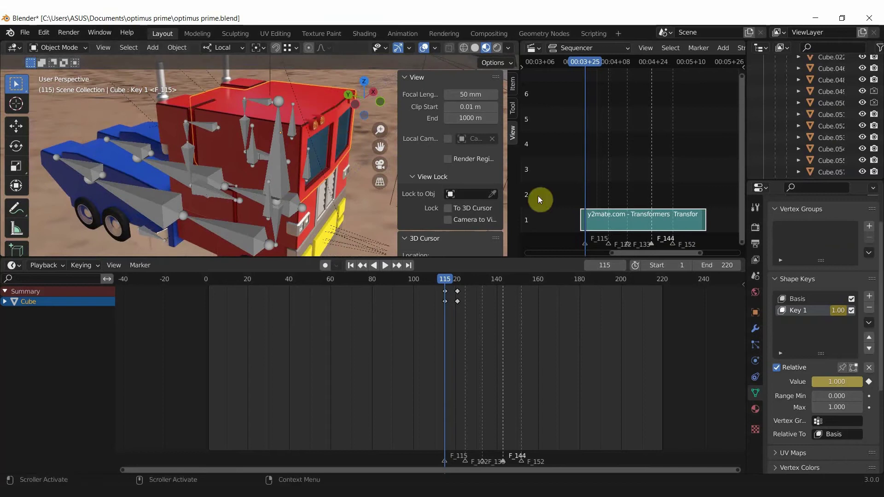
Step: Switch between Basis and Key 1 shape keys and drag Key 1's value to preview the front deformation
click(805, 297)
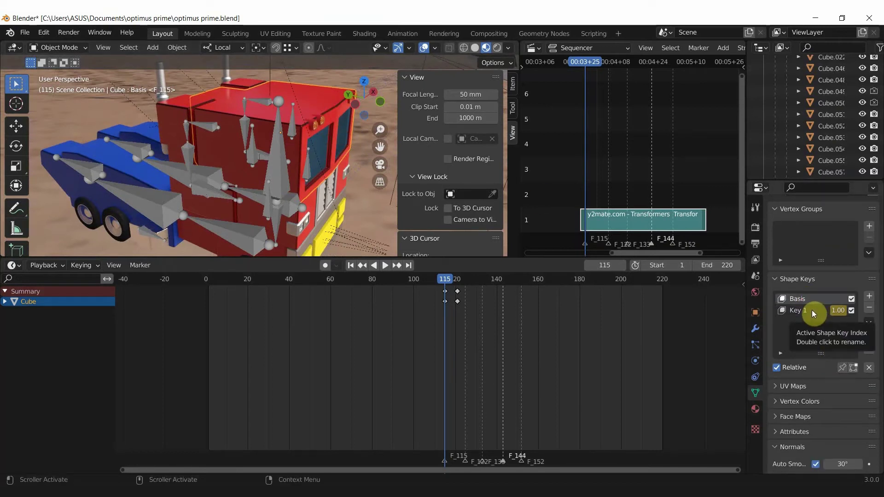
click(810, 310)
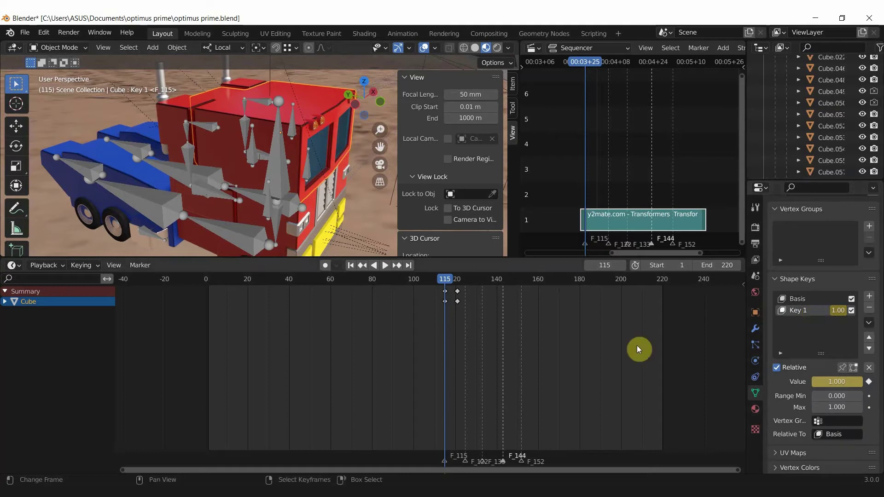
middle_drag(356, 215, 341, 202)
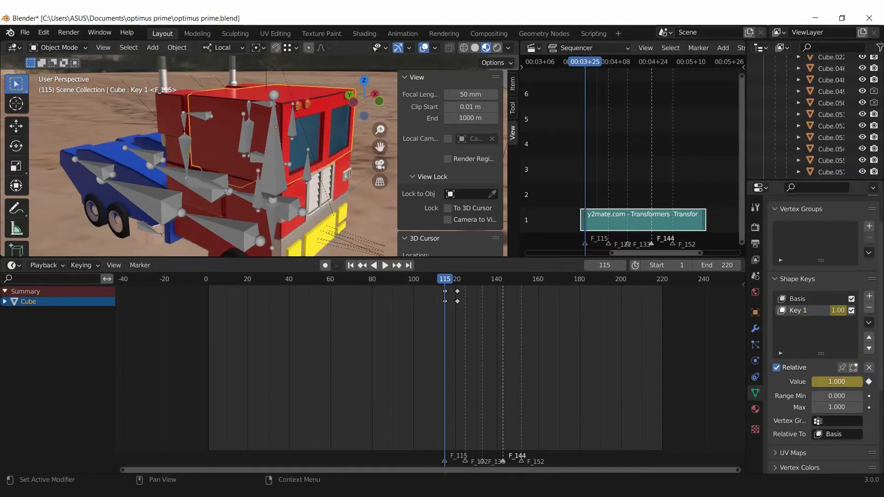
drag(854, 382, 831, 382)
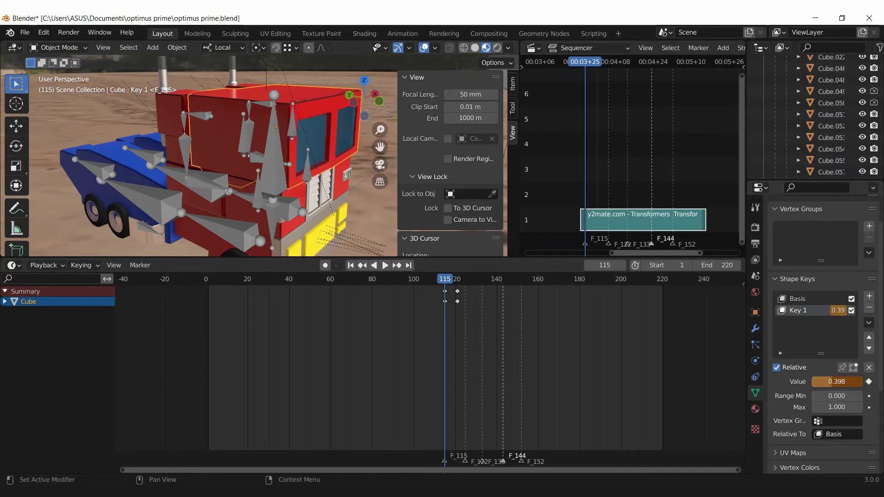
mouse_move(391, 209)
middle_down()
mouse_move(360, 193)
mouse_move(288, 211)
mouse_move(193, 198)
mouse_move(236, 205)
mouse_move(264, 172)
mouse_move(273, 195)
middle_up()
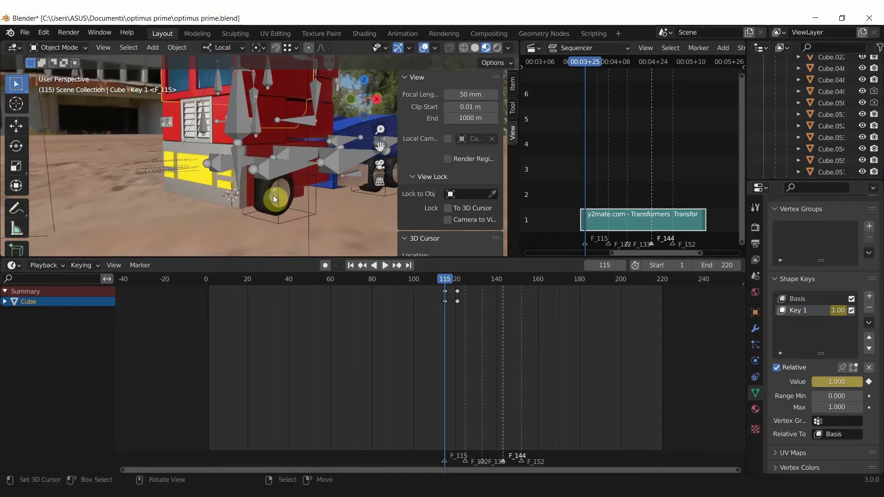
Step: Select Cylinder.015 and scrub frames 115–125 to review the wheel, then select Cube.008 at frame 107
click(273, 198)
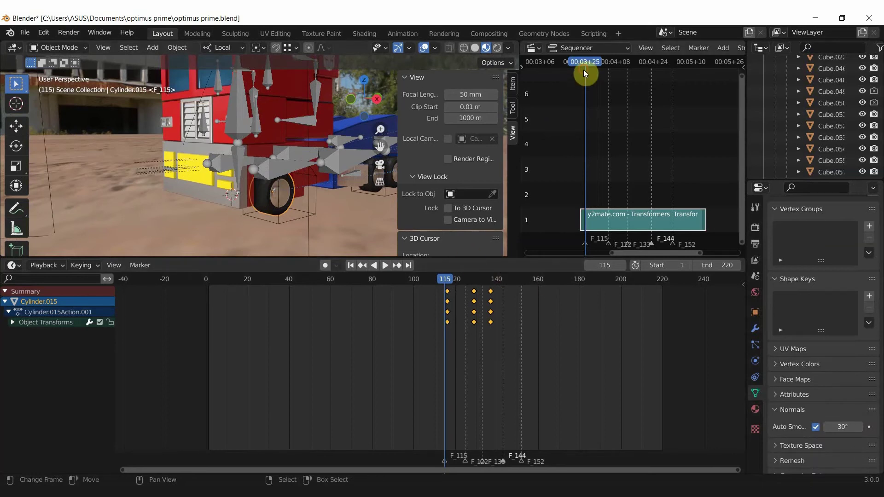
mouse_move(584, 69)
mouse_down()
mouse_move(614, 73)
mouse_move(579, 81)
mouse_move(604, 85)
mouse_move(590, 85)
mouse_up()
mouse_move(332, 184)
middle_down()
mouse_move(312, 198)
mouse_move(288, 184)
mouse_move(201, 217)
mouse_move(193, 211)
middle_up()
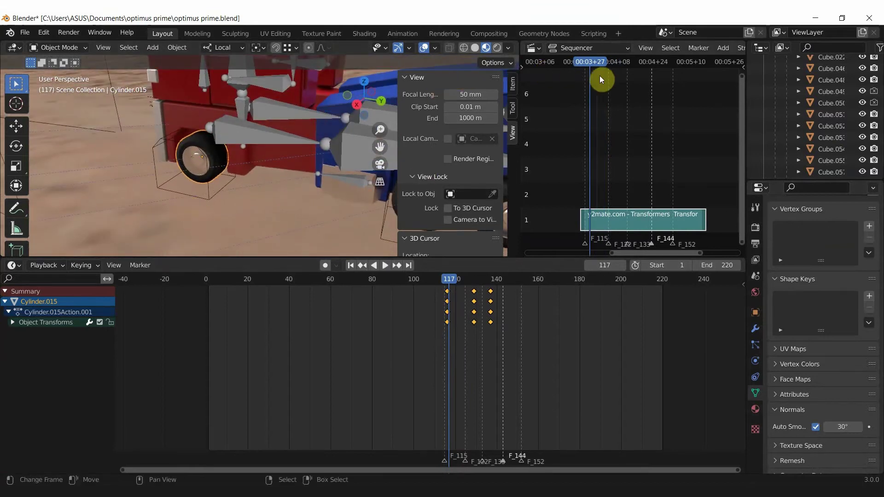
mouse_move(582, 69)
mouse_down()
mouse_move(611, 80)
mouse_move(565, 79)
mouse_up()
mouse_move(197, 150)
middle_down()
mouse_move(170, 140)
mouse_move(357, 147)
middle_up()
click(162, 110)
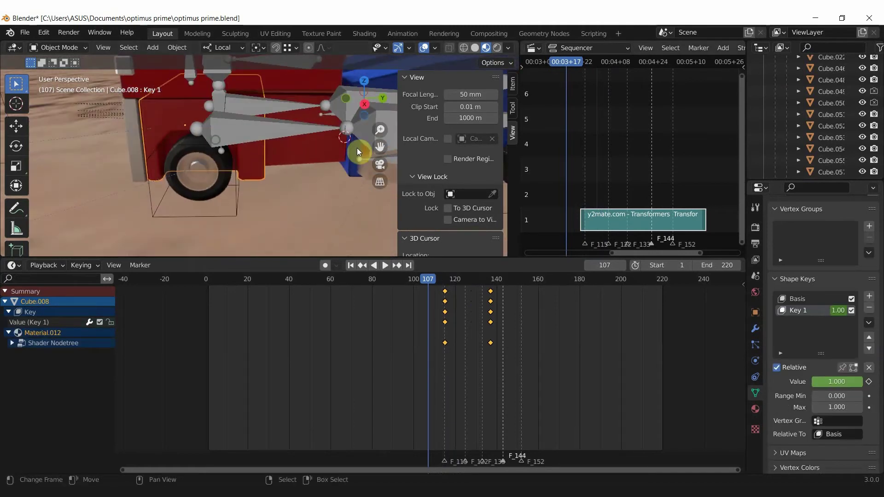
Step: View Cube.008's Boolean difference modifier, then select Cube.049 and scrub to frame 121
click(755, 328)
scroll(820, 338, down, 3)
scroll(800, 387, up, 5)
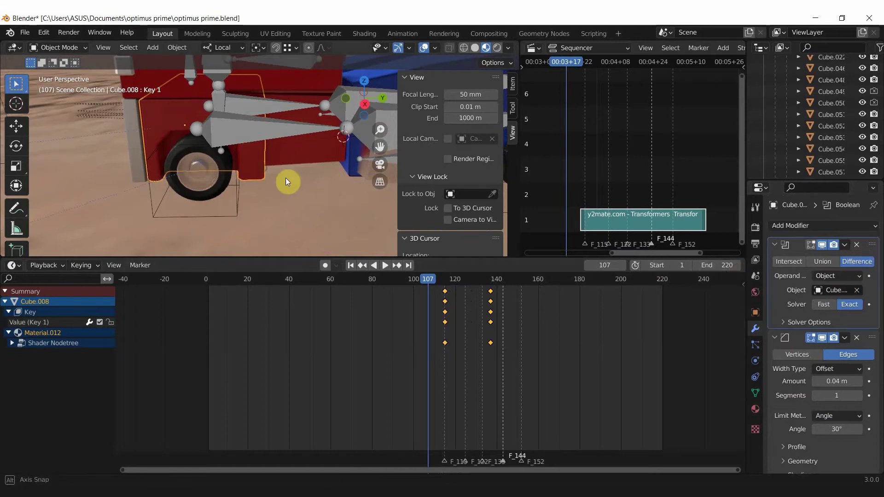
mouse_move(285, 178)
middle_down()
mouse_move(347, 153)
mouse_move(310, 177)
mouse_move(320, 192)
middle_up()
click(345, 152)
mouse_move(433, 285)
mouse_down()
mouse_move(480, 299)
mouse_move(436, 292)
mouse_move(466, 299)
mouse_move(443, 299)
mouse_move(458, 301)
mouse_up()
Step: Scrub from frame 121 to 132 and back to 130 while orbiting, then select the armature near the cab
scroll(279, 195, down, 2)
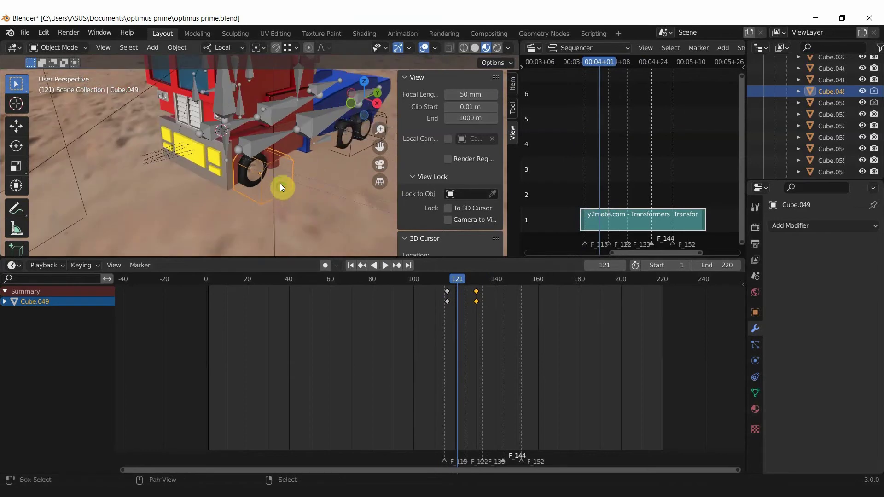
scroll(281, 189, down, 2)
mouse_move(311, 200)
middle_down()
mouse_move(228, 186)
mouse_move(297, 193)
mouse_move(294, 180)
middle_up()
drag(609, 65, 625, 75)
middle_drag(350, 136, 280, 197)
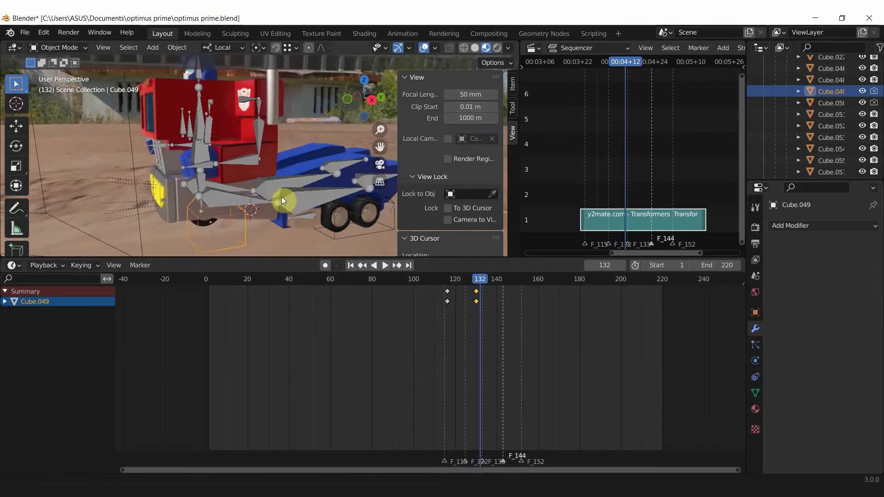
mouse_move(622, 93)
mouse_down()
mouse_move(604, 64)
mouse_move(620, 68)
mouse_up()
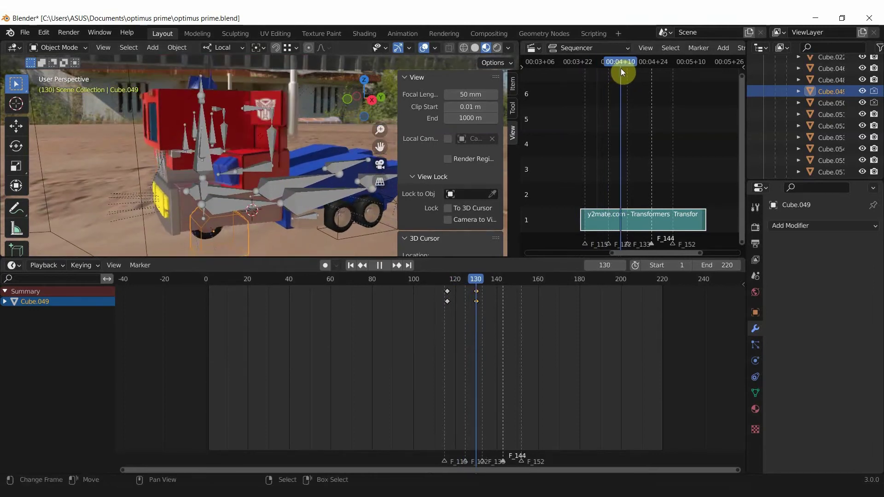
middle_drag(258, 187, 282, 152)
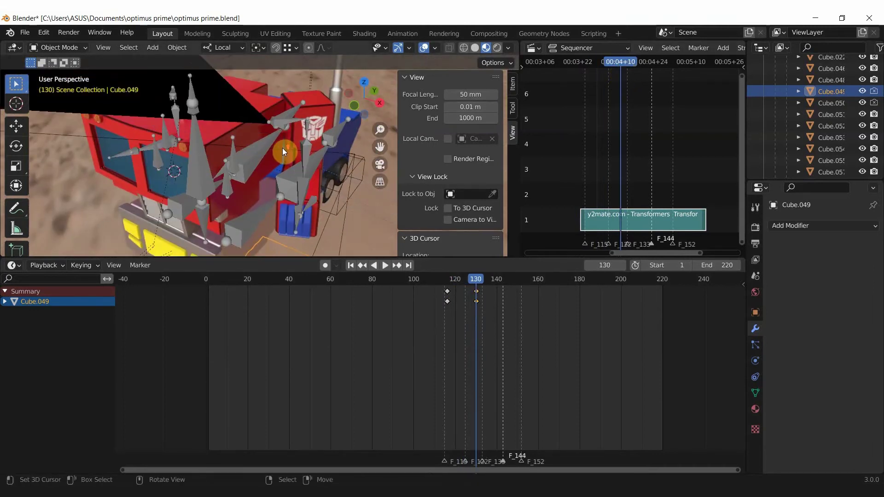
click(292, 122)
mouse_move(292, 122)
middle_down()
mouse_move(266, 149)
mouse_move(292, 136)
middle_up()
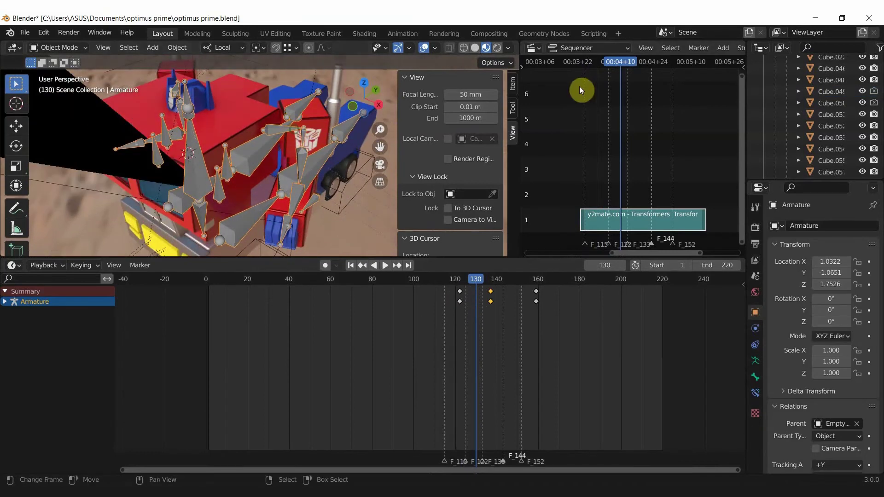
mouse_move(614, 69)
mouse_down()
mouse_move(603, 65)
mouse_move(622, 68)
mouse_up()
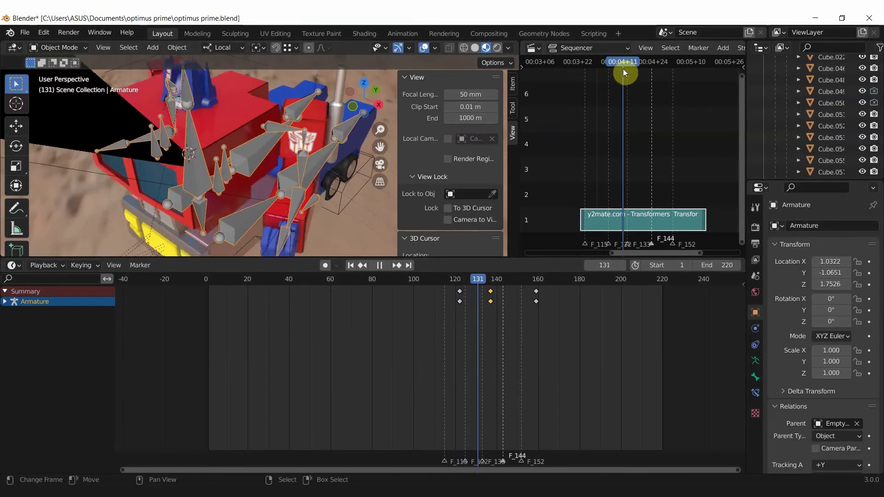
key(Escape)
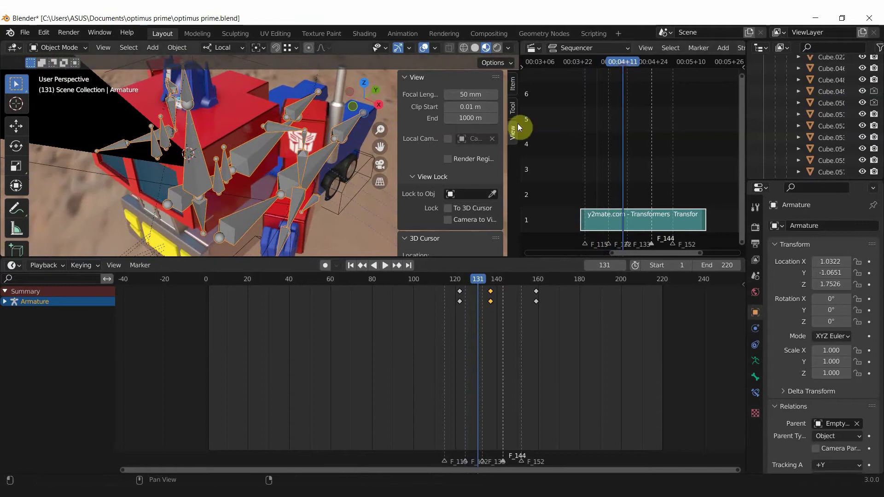
mouse_move(391, 142)
middle_down()
mouse_move(377, 150)
mouse_move(388, 123)
mouse_move(346, 129)
middle_up()
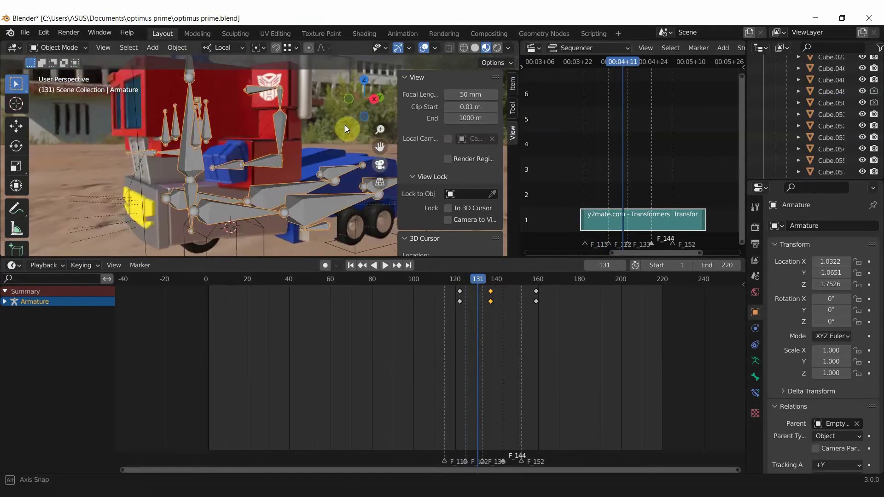
click(240, 166)
mouse_move(237, 165)
middle_down()
mouse_move(319, 142)
mouse_move(197, 173)
mouse_move(238, 176)
middle_up()
mouse_move(634, 64)
mouse_down()
mouse_move(609, 67)
mouse_move(625, 69)
mouse_up()
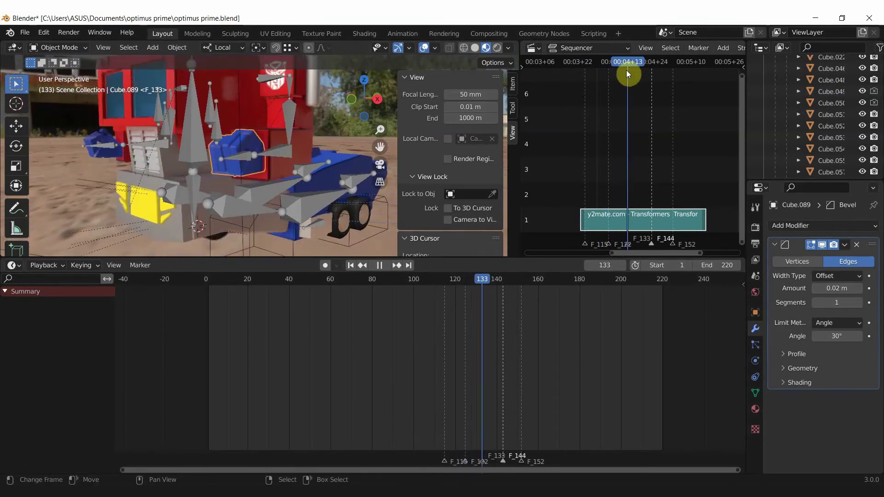
mouse_move(245, 169)
middle_down()
mouse_move(232, 171)
mouse_move(280, 182)
middle_up()
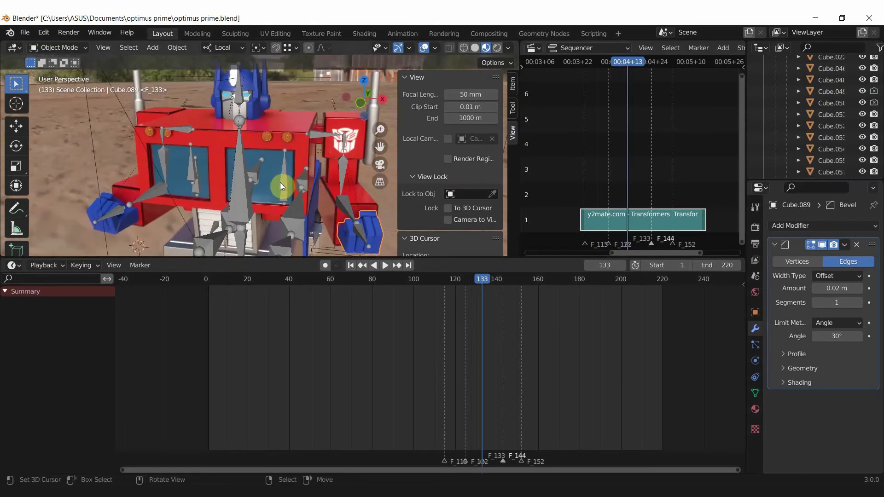
mouse_move(623, 68)
mouse_down()
mouse_move(613, 66)
mouse_move(630, 70)
mouse_up()
mouse_move(309, 170)
middle_down()
mouse_move(320, 139)
mouse_move(288, 146)
mouse_move(308, 134)
mouse_move(284, 184)
mouse_move(258, 174)
mouse_move(226, 135)
middle_up()
click(602, 67)
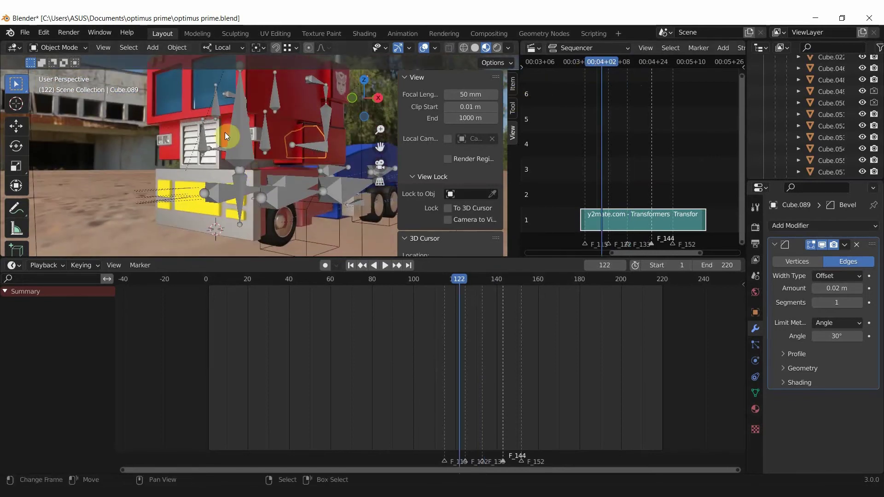
drag(609, 76, 635, 79)
mouse_move(297, 132)
middle_down()
mouse_move(307, 195)
mouse_move(342, 167)
mouse_move(318, 154)
middle_up()
click(302, 156)
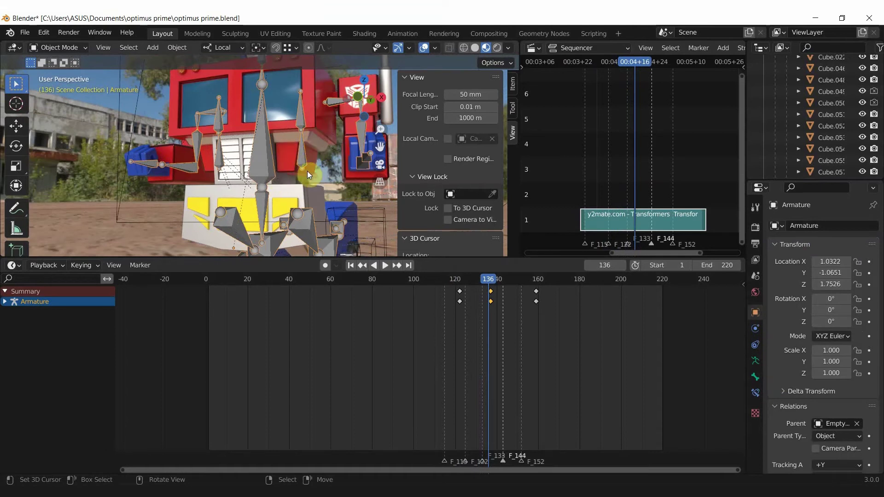
mouse_move(628, 70)
mouse_down()
mouse_move(613, 72)
mouse_move(629, 76)
mouse_up()
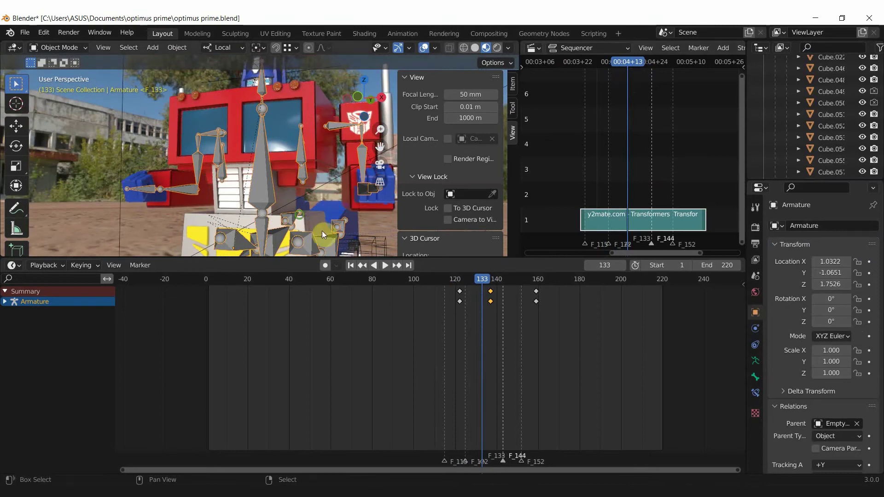
mouse_move(322, 230)
middle_down()
mouse_move(296, 129)
mouse_move(297, 174)
mouse_move(205, 183)
mouse_move(253, 184)
mouse_move(293, 170)
middle_up()
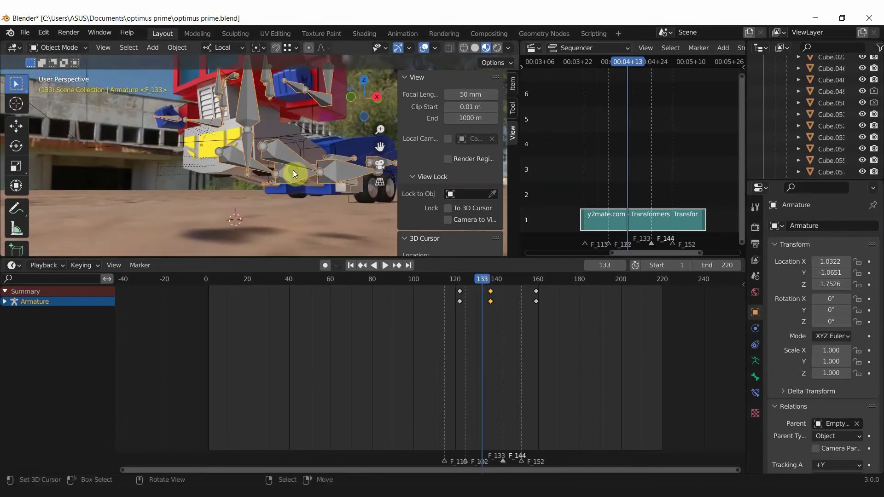
drag(630, 68, 628, 68)
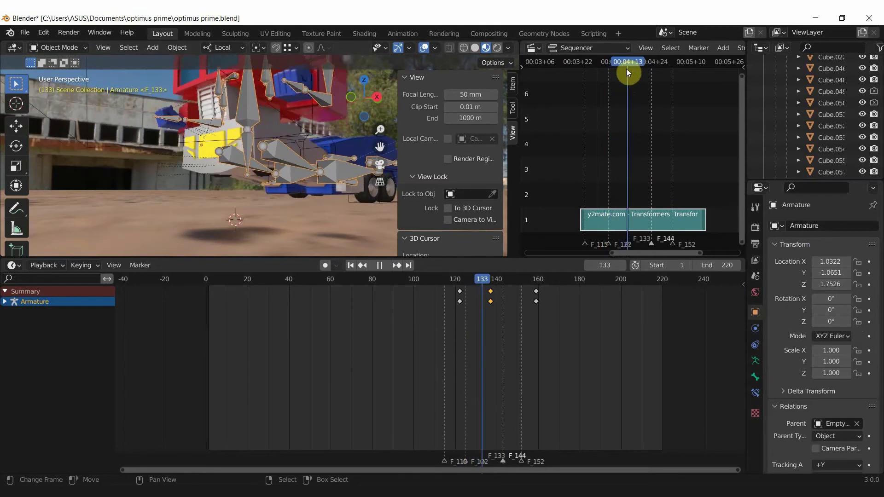
mouse_move(276, 184)
middle_down()
mouse_move(203, 206)
mouse_move(241, 189)
mouse_move(267, 131)
middle_up()
Step: Select Cube.008 and scrub the animation between frames 116 and 131 while orbiting the truck
click(269, 134)
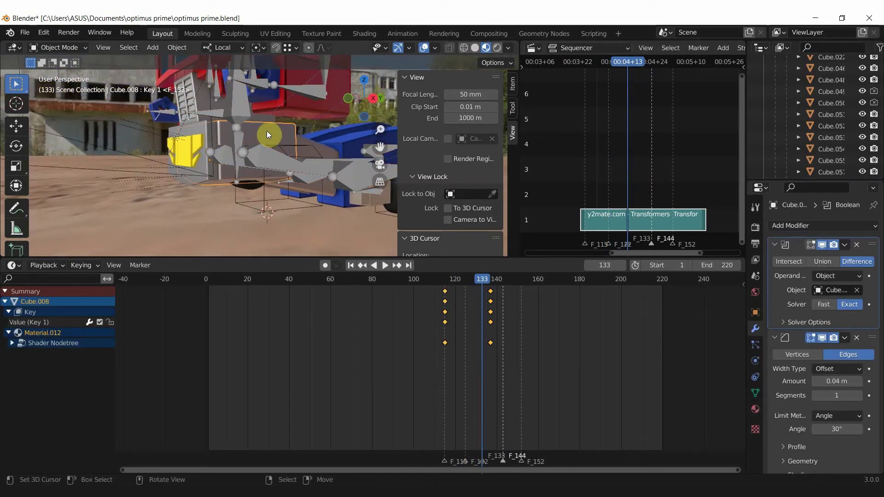
mouse_move(268, 145)
middle_down()
mouse_move(263, 150)
mouse_move(309, 126)
mouse_move(281, 150)
middle_up()
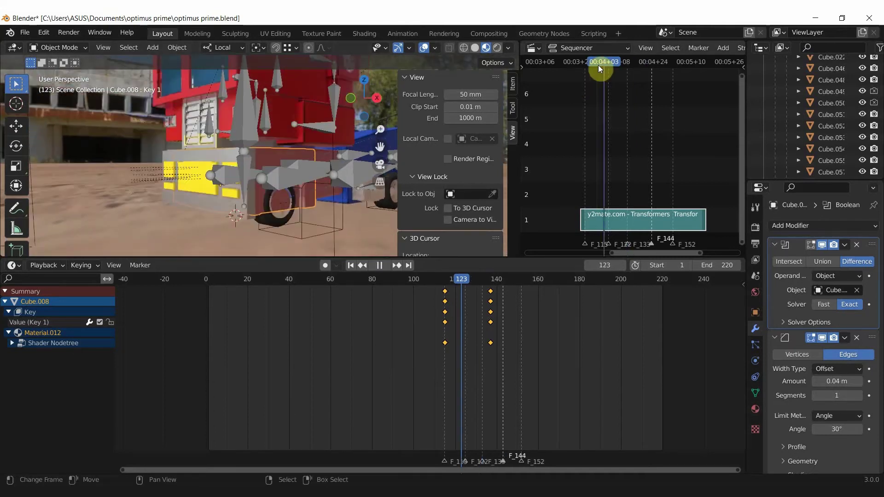
drag(607, 67, 587, 66)
mouse_move(338, 174)
middle_down()
mouse_move(199, 211)
mouse_move(350, 155)
middle_up()
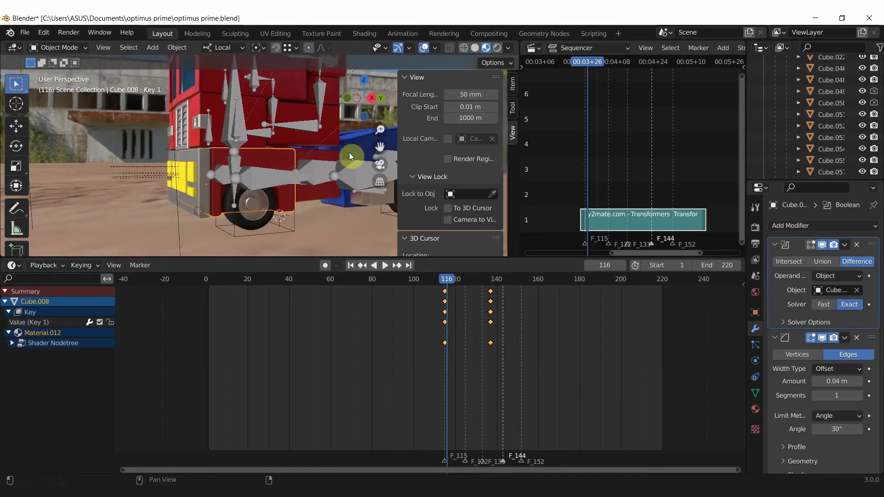
drag(600, 65, 629, 68)
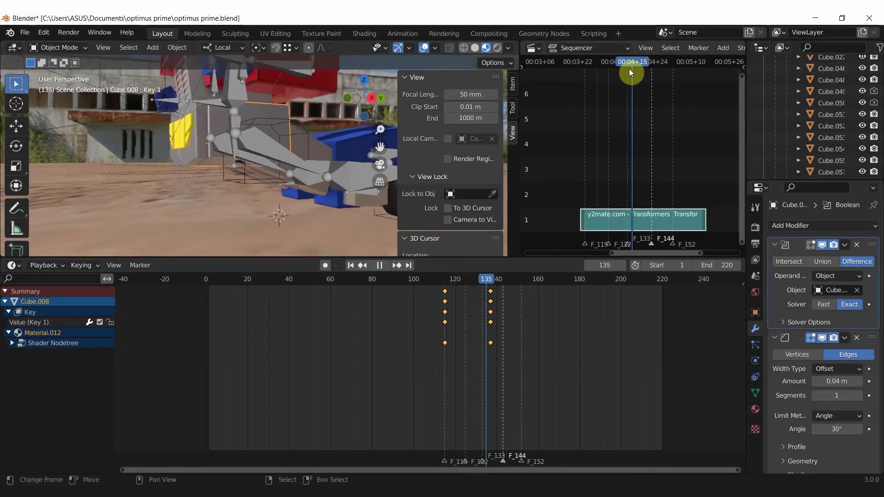
mouse_move(237, 153)
middle_down()
mouse_move(245, 189)
mouse_move(289, 170)
mouse_move(253, 180)
middle_up()
mouse_move(313, 160)
middle_down()
mouse_move(328, 142)
mouse_move(316, 162)
middle_up()
Step: Inspect Cube.009 and Cube.046, then select the yellow bumper Cube.077 and show its shape keys
click(297, 186)
middle_drag(286, 192, 274, 225)
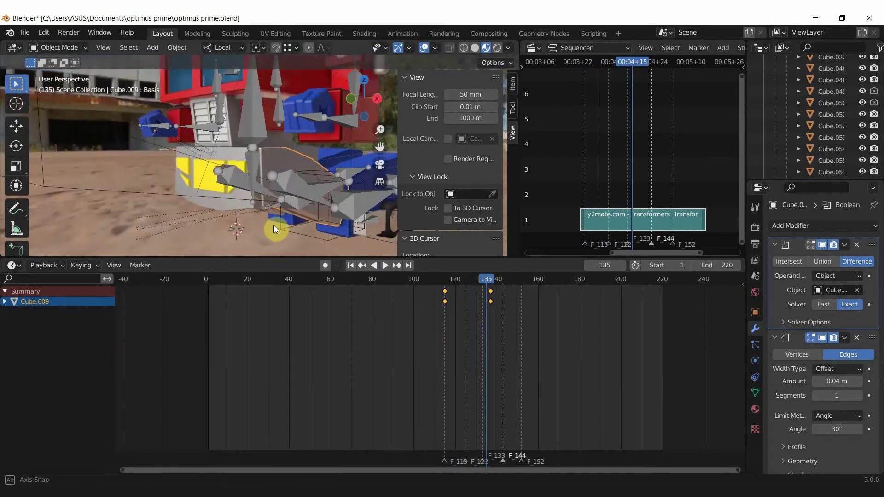
mouse_move(601, 67)
mouse_down()
mouse_move(589, 69)
mouse_move(622, 79)
mouse_move(598, 82)
mouse_move(624, 91)
mouse_move(609, 65)
mouse_up()
mouse_move(261, 211)
middle_down()
mouse_move(225, 168)
mouse_move(308, 162)
mouse_move(261, 167)
mouse_move(245, 150)
mouse_move(256, 164)
mouse_move(312, 160)
mouse_move(350, 170)
middle_up()
click(219, 159)
click(245, 150)
click(754, 393)
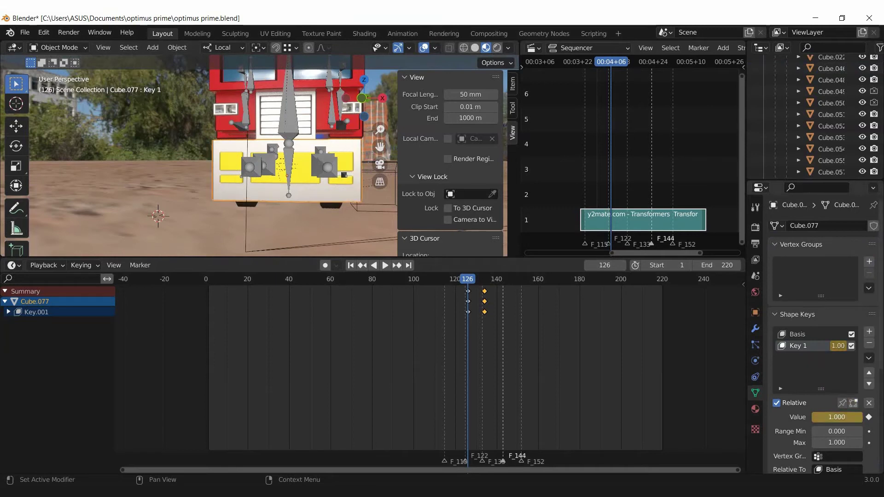
Step: Set the bumper's Key 1 value to 1.000, select Cube.046, and advance to frame 133
drag(836, 416, 847, 417)
middle_drag(357, 235, 269, 188)
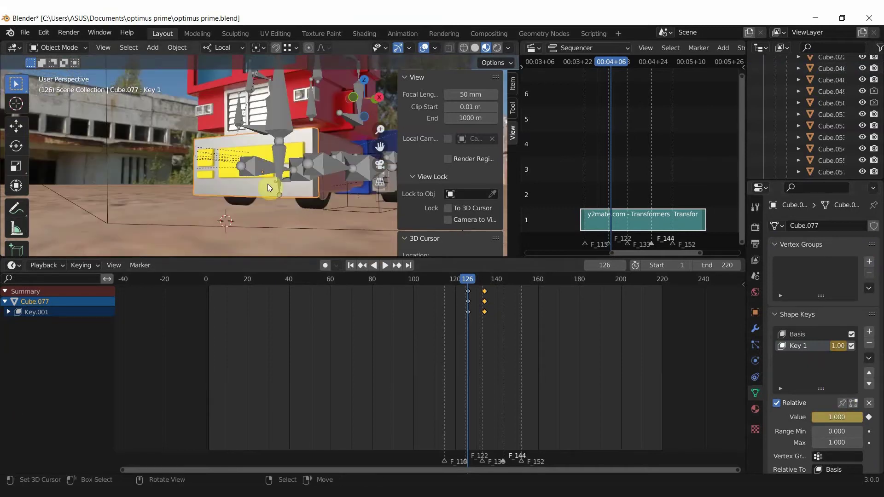
click(259, 152)
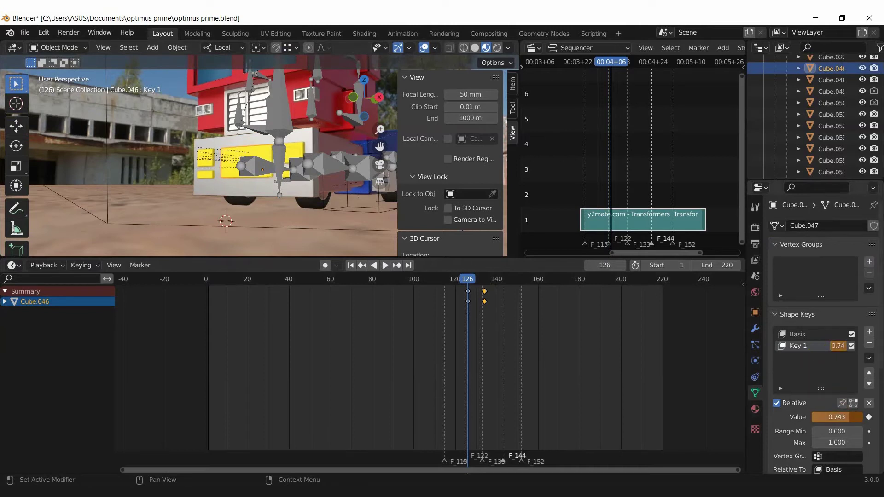
drag(618, 71, 622, 67)
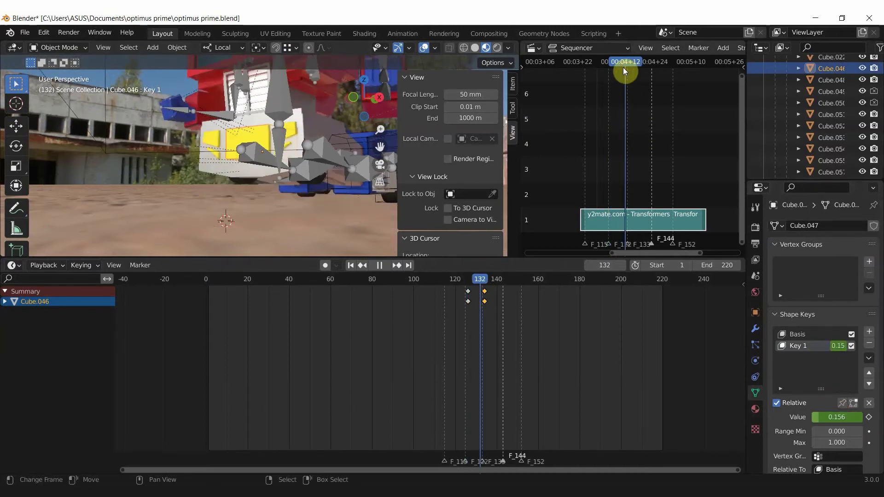
mouse_move(296, 96)
middle_down()
mouse_move(277, 185)
mouse_move(333, 194)
middle_up()
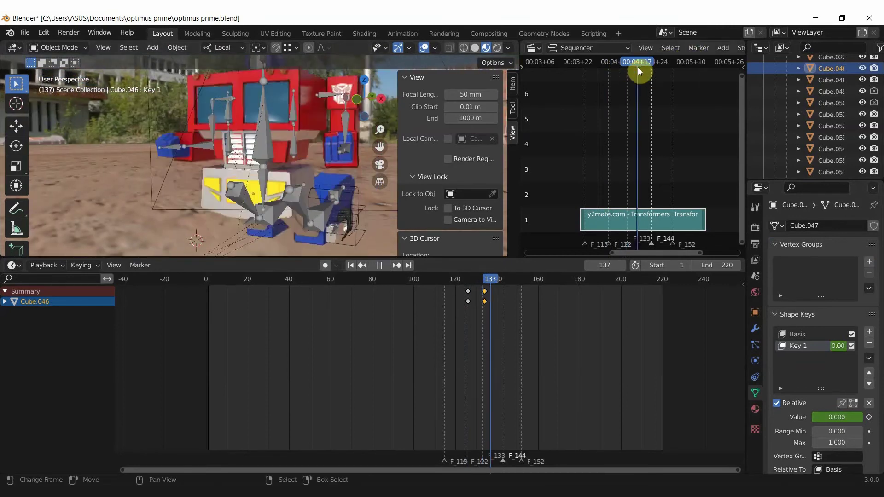
Step: Review the shape-key animation between frames 133 and 141 from frontal and three-quarter views
drag(634, 65, 644, 68)
mouse_move(363, 152)
middle_down()
mouse_move(333, 175)
mouse_move(215, 181)
mouse_move(289, 156)
mouse_move(350, 159)
mouse_move(424, 125)
middle_up()
mouse_move(628, 69)
mouse_down()
mouse_move(620, 67)
mouse_move(639, 69)
mouse_up()
middle_drag(402, 155, 245, 151)
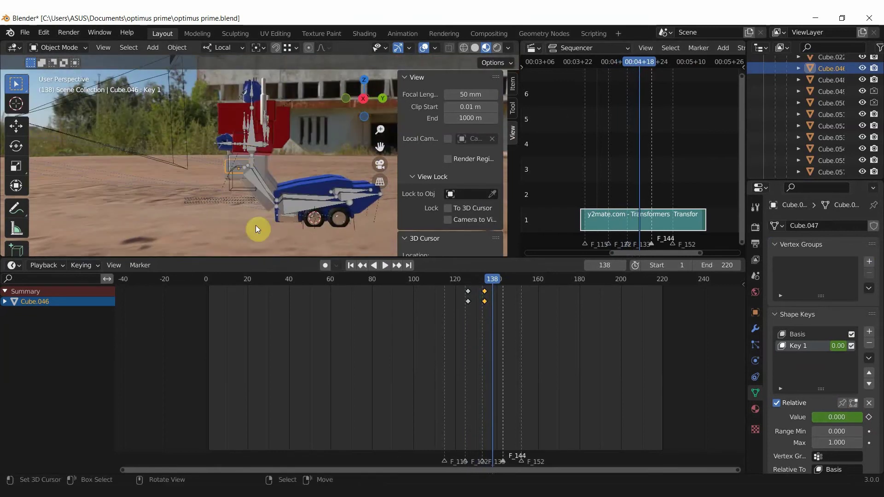
scroll(272, 225, up, 2)
middle_drag(297, 211, 346, 208)
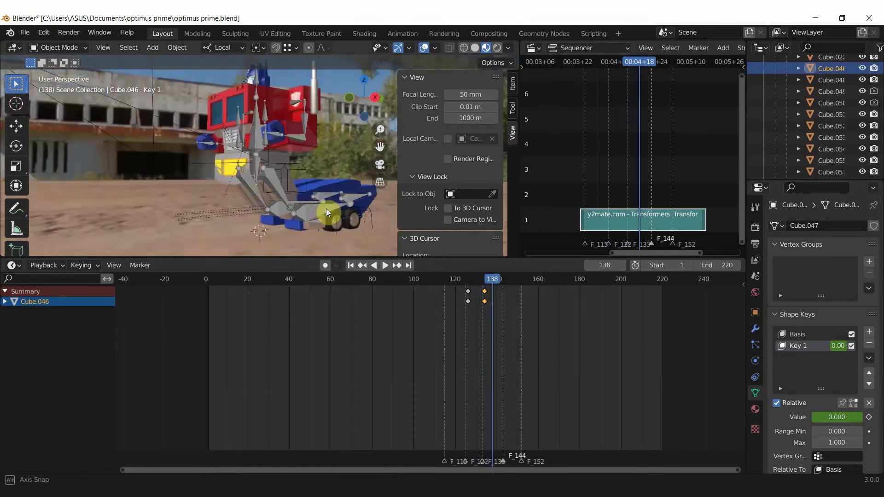
mouse_move(636, 67)
mouse_down()
mouse_move(615, 67)
mouse_move(636, 70)
mouse_up()
mouse_move(396, 95)
middle_down()
mouse_move(276, 123)
mouse_move(294, 115)
mouse_move(269, 138)
middle_up()
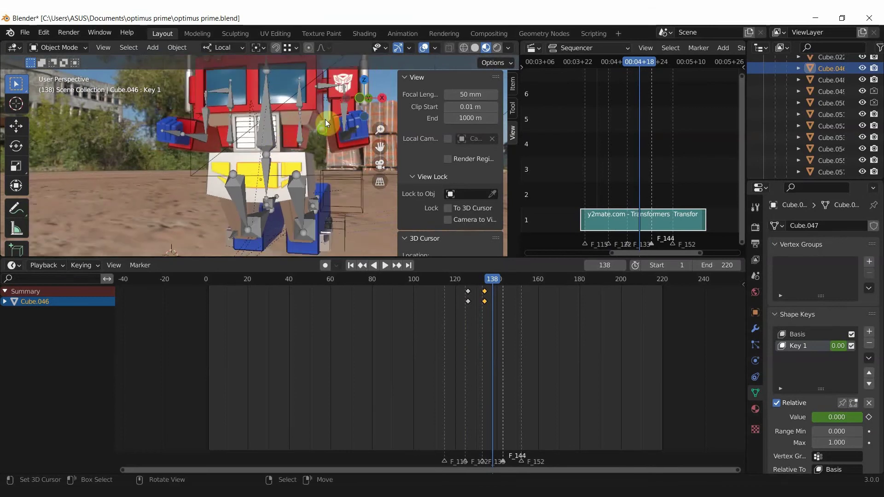
middle_drag(325, 120, 335, 137)
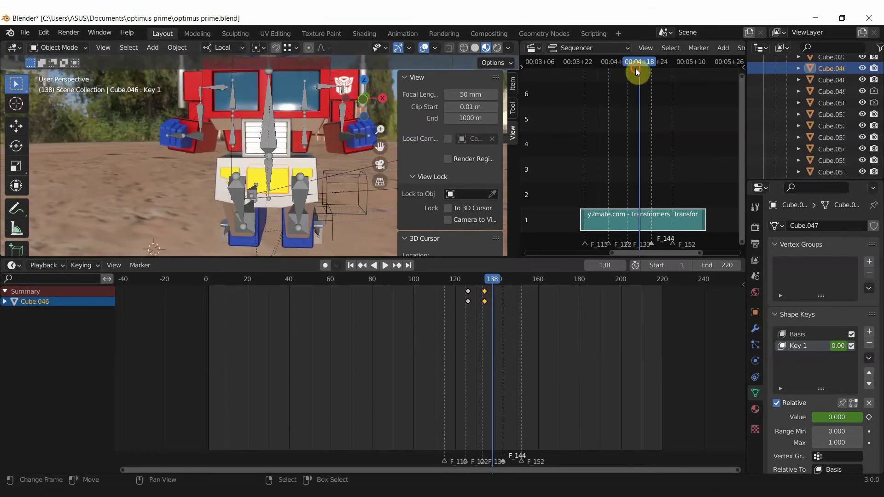
mouse_move(635, 68)
mouse_down()
mouse_move(628, 68)
mouse_move(646, 70)
mouse_up()
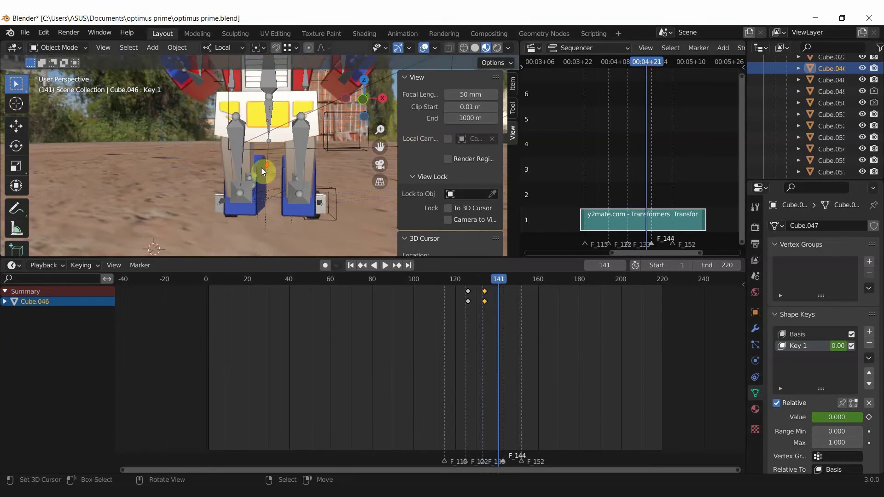
mouse_move(260, 167)
middle_down()
mouse_move(330, 150)
mouse_move(304, 139)
mouse_move(320, 134)
middle_up()
Step: Scrub through frames 143 to 150 and play the animation to review the robot pose
click(652, 63)
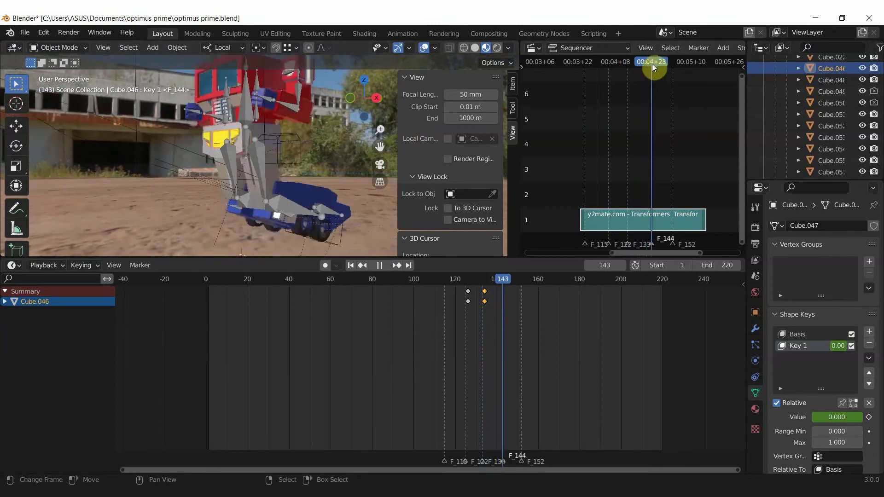
drag(652, 63, 660, 65)
mouse_move(324, 136)
middle_down()
mouse_move(297, 134)
mouse_move(311, 192)
mouse_move(362, 186)
middle_up()
drag(662, 65, 666, 64)
mouse_move(382, 179)
middle_down()
mouse_move(346, 200)
mouse_move(279, 197)
mouse_move(366, 189)
mouse_move(341, 209)
mouse_move(326, 115)
mouse_move(269, 185)
mouse_move(175, 181)
mouse_move(347, 175)
mouse_move(206, 185)
middle_up()
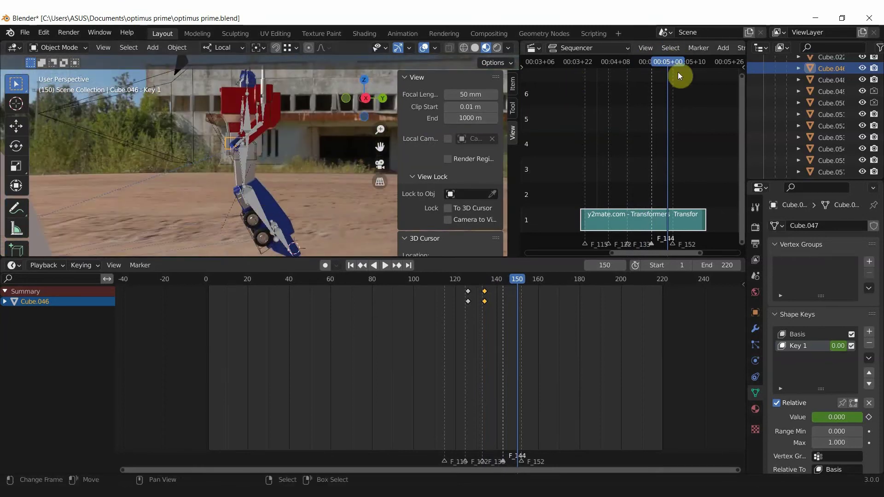
click(661, 72)
key(space)
mouse_move(660, 67)
mouse_down()
mouse_move(670, 74)
mouse_move(653, 73)
mouse_move(694, 78)
mouse_up()
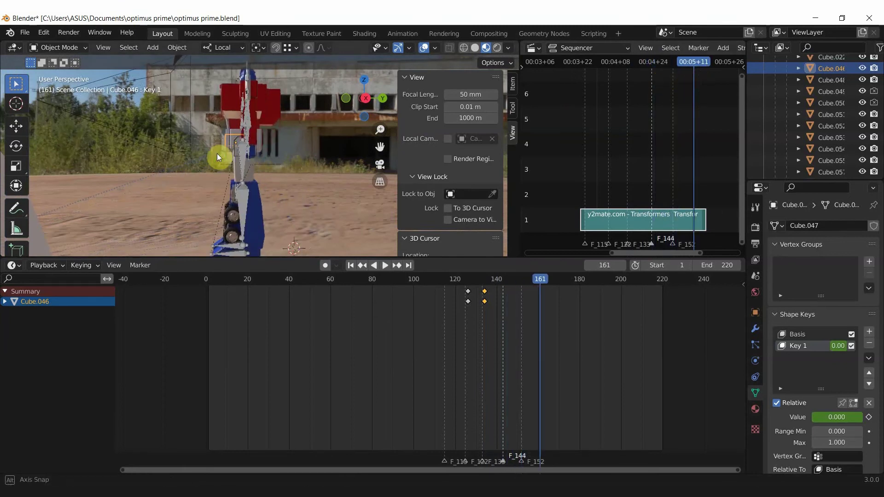
Step: Review frames 142 to 161, zooming and orbiting from above to a front view
middle_drag(217, 154, 302, 153)
mouse_move(367, 168)
shift+middle_down()
mouse_move(329, 217)
mouse_move(265, 210)
shift+middle_up()
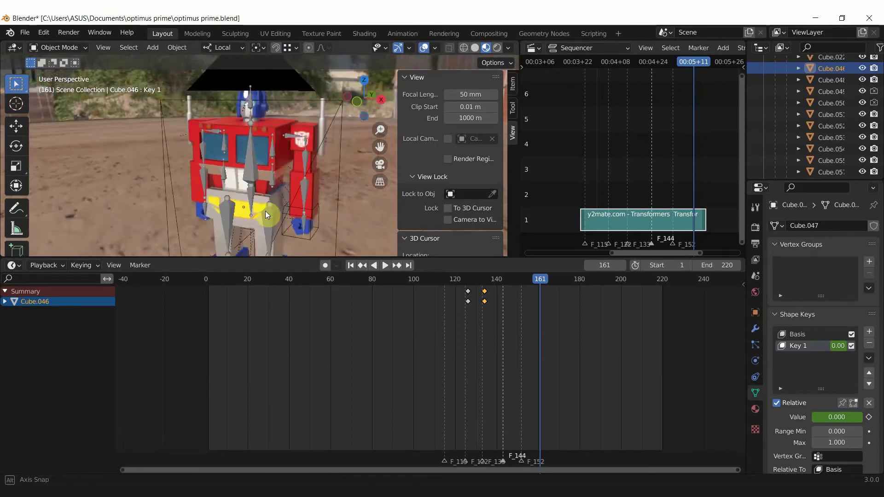
mouse_move(681, 63)
mouse_down()
mouse_move(688, 68)
mouse_move(670, 68)
mouse_up()
mouse_move(265, 120)
middle_down()
mouse_move(294, 214)
mouse_move(314, 201)
middle_up()
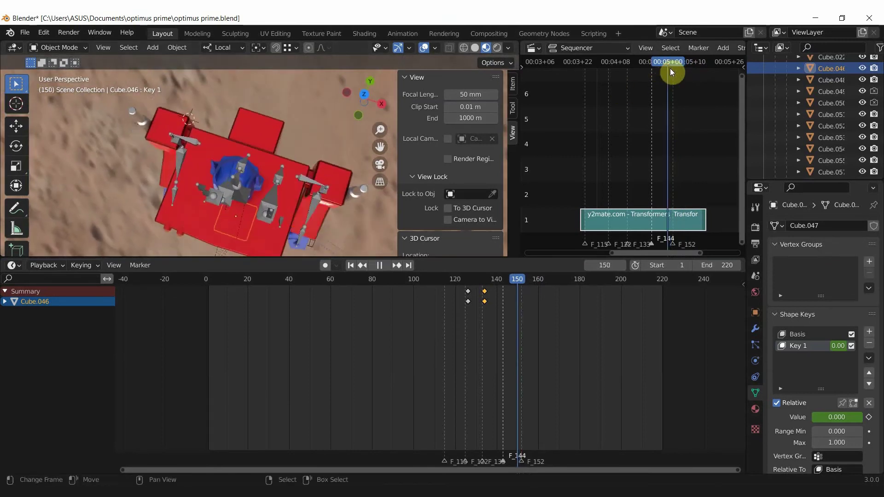
drag(669, 68, 689, 70)
mouse_move(287, 156)
middle_down()
mouse_move(343, 121)
mouse_move(288, 139)
mouse_move(305, 145)
mouse_move(294, 164)
mouse_move(174, 173)
mouse_move(501, 301)
middle_up()
mouse_move(478, 284)
mouse_down()
mouse_move(467, 283)
mouse_move(501, 286)
mouse_up()
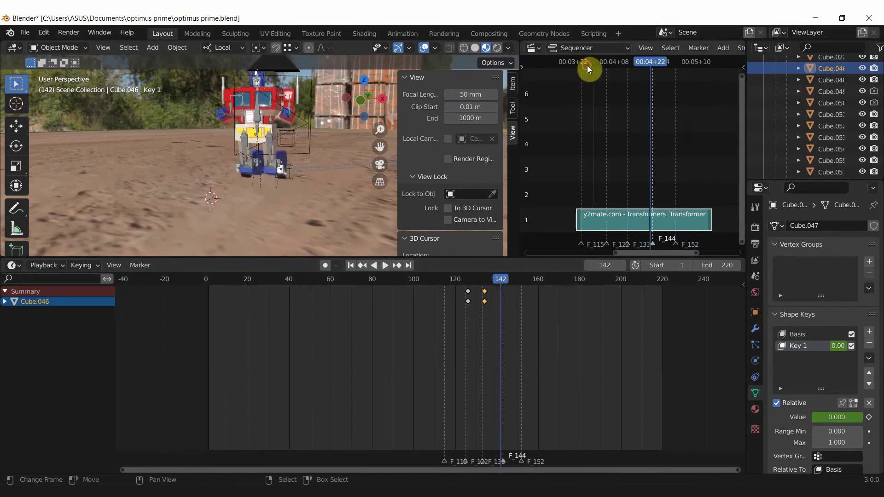
Step: Return to frame 113 and make the Armature the active object
drag(587, 65, 576, 66)
scroll(252, 223, up, 4)
scroll(253, 220, down, 2)
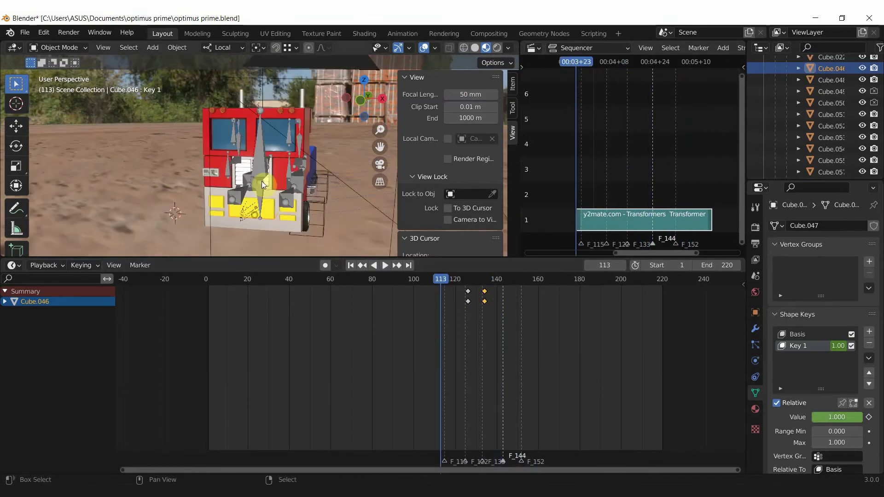
click(260, 172)
Step: Turn off In Front in the armature's Viewport Display so it draws behind the mesh
click(754, 312)
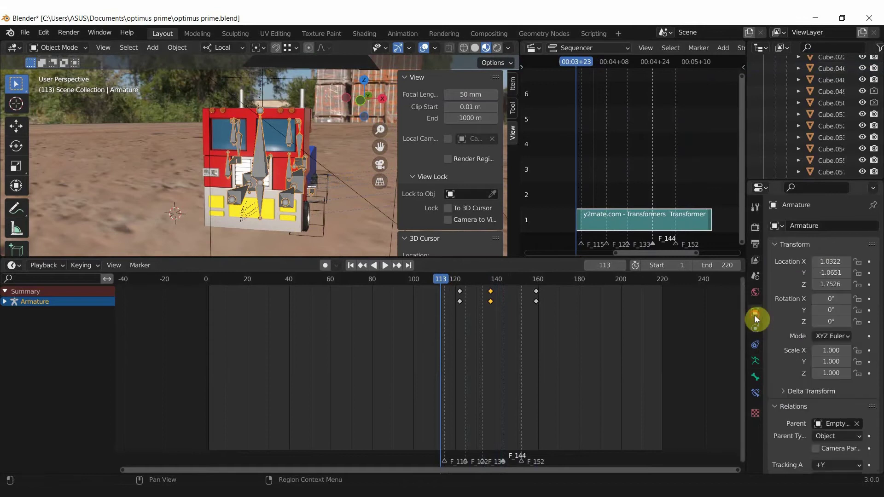
scroll(807, 322, down, 3)
scroll(804, 371, down, 4)
scroll(804, 371, down, 2)
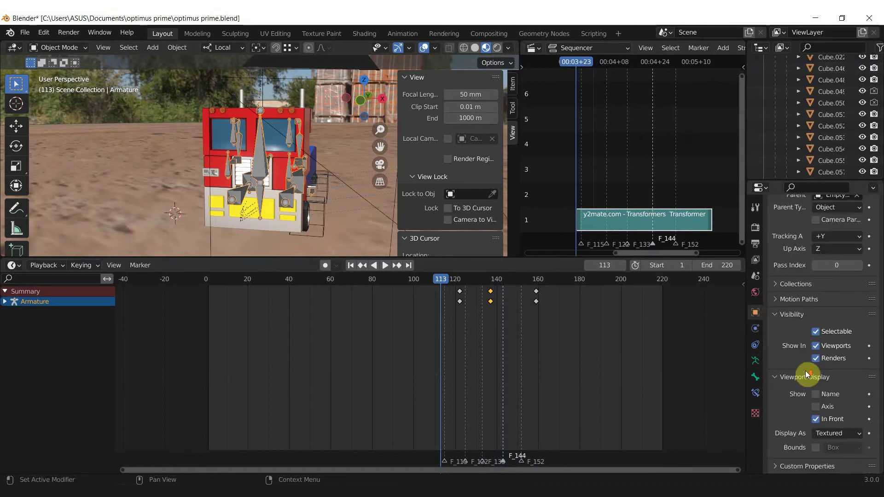
click(816, 419)
Step: Play the transformation animation, scrub to frame 137, and stop on the robot pose
middle_drag(278, 203, 287, 195)
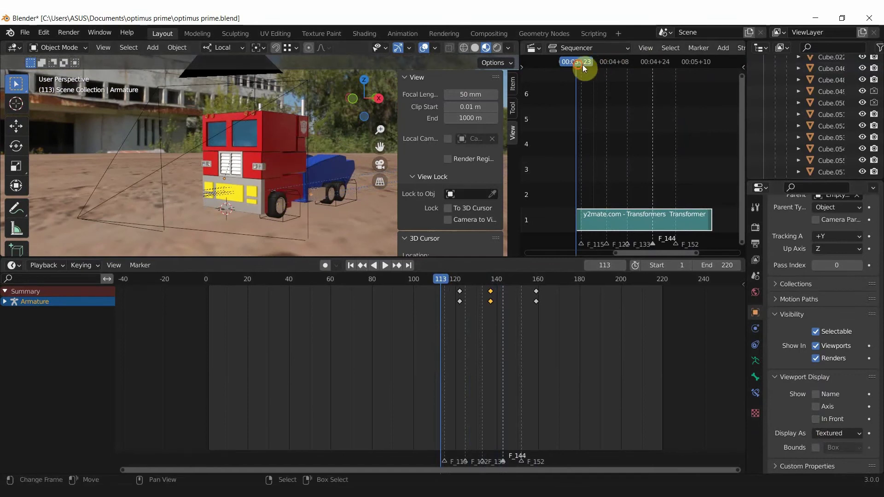
key(space)
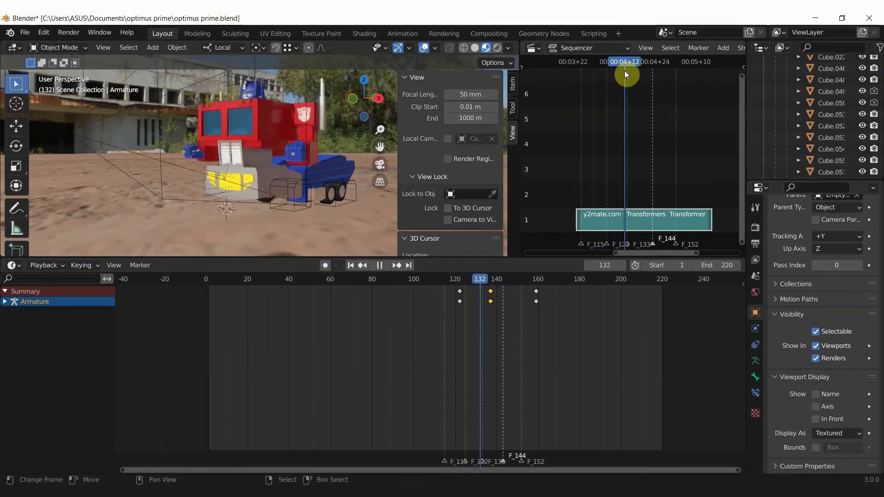
drag(617, 71, 697, 65)
key(space)
mouse_move(236, 134)
middle_down()
mouse_move(310, 174)
mouse_move(198, 172)
mouse_move(346, 170)
mouse_move(298, 155)
mouse_move(237, 182)
mouse_move(134, 178)
mouse_move(258, 168)
middle_up()
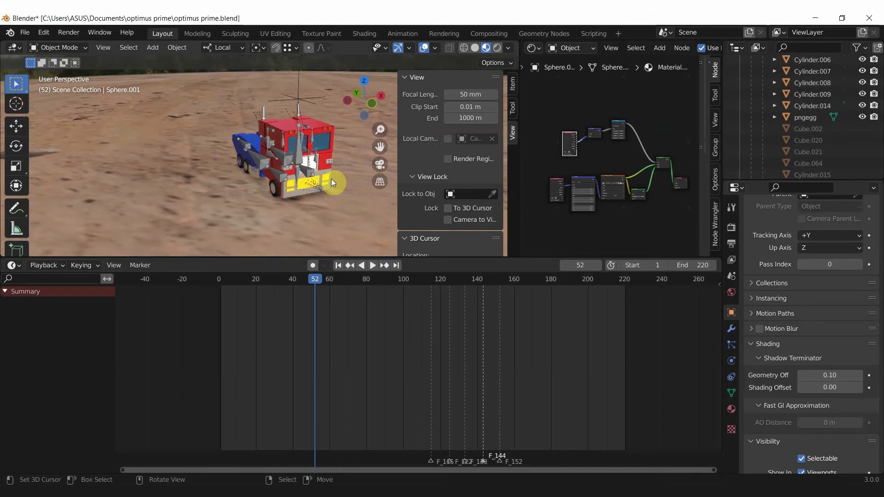
Step: Orbit out to the Sphere.001 dome, zoom onto its Image Texture node, and show the image list
mouse_move(331, 179)
middle_down()
mouse_move(278, 202)
mouse_move(289, 157)
mouse_move(308, 166)
mouse_move(242, 188)
mouse_move(316, 184)
middle_up()
scroll(307, 187, down, 5)
scroll(309, 181, up, 5)
scroll(289, 156, down, 5)
scroll(265, 173, up, 5)
scroll(308, 166, up, 2)
scroll(562, 184, up, 1)
scroll(561, 184, up, 1)
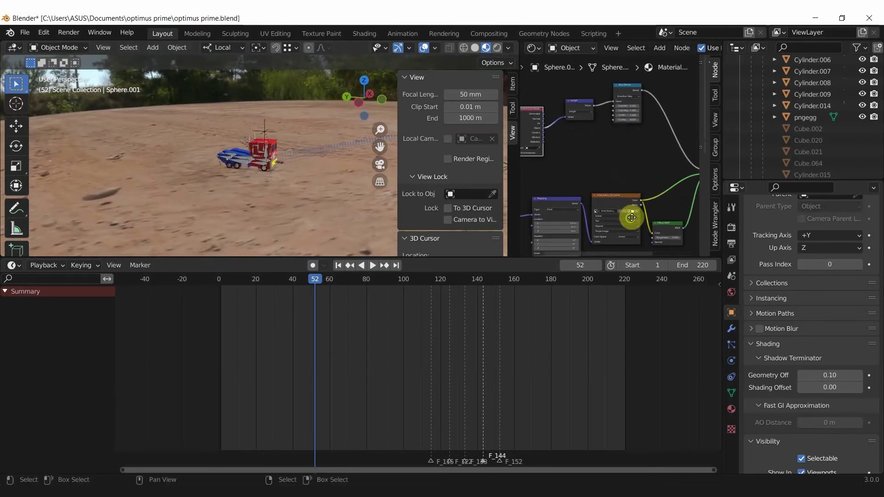
scroll(608, 176, up, 1)
scroll(659, 168, up, 1)
scroll(651, 197, up, 1)
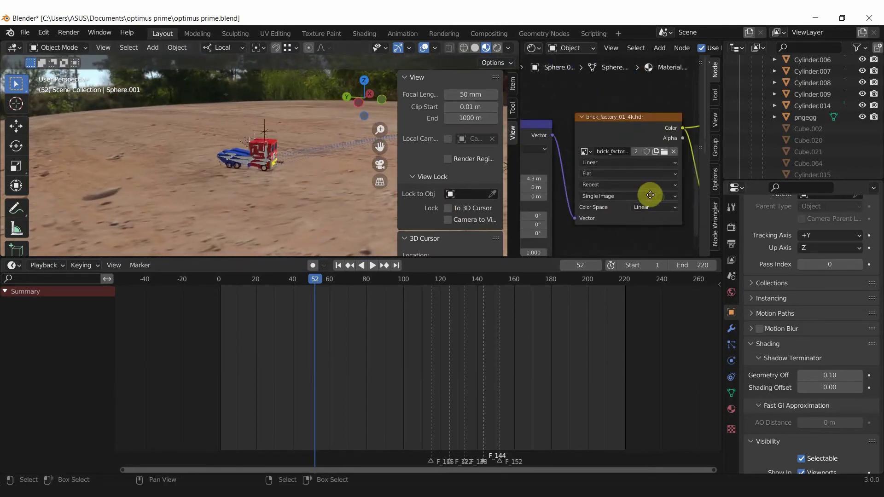
click(581, 149)
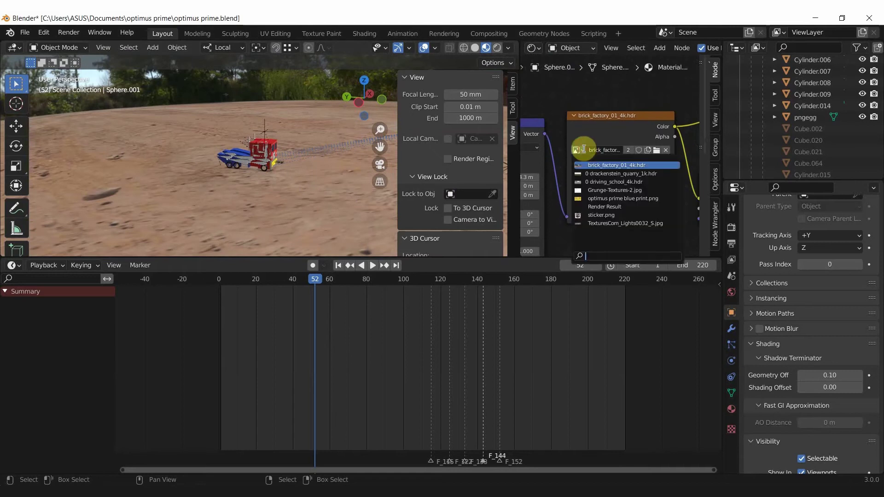
Step: Swap the dome texture to driving_school_4k.hdr, then back to brick_factory_01_4k.hdr
click(612, 181)
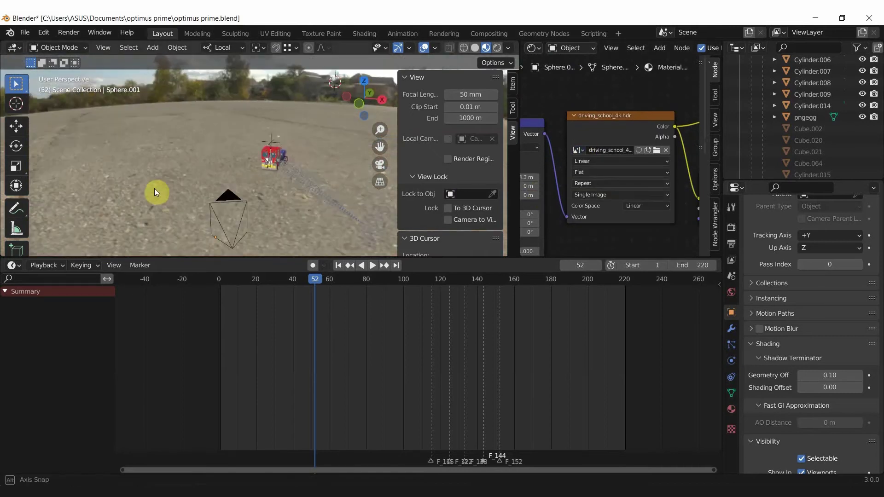
click(581, 150)
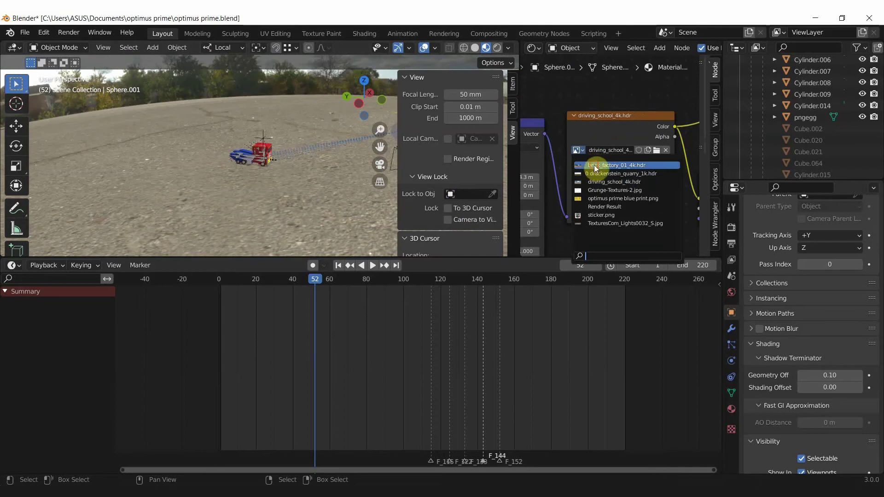
click(594, 165)
scroll(305, 179, up, 2)
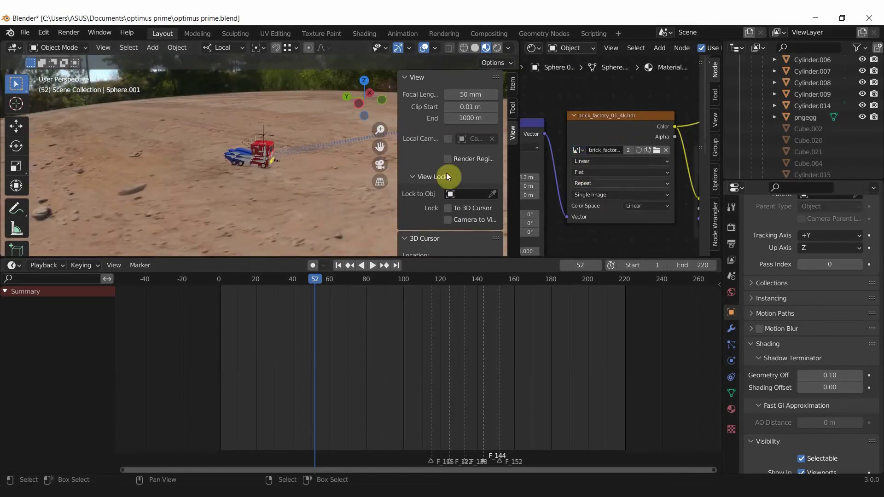
scroll(628, 183, down, 2)
scroll(626, 184, down, 2)
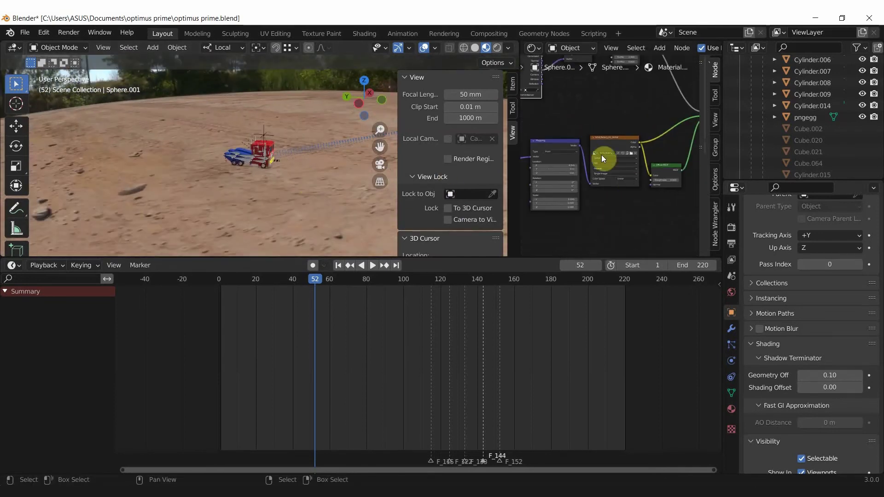
scroll(601, 154, down, 2)
Step: Navigate the node tree, selecting the Image Texture and Diffuse BSDF nodes
mouse_move(601, 156)
middle_down()
mouse_move(601, 176)
mouse_move(577, 180)
middle_up()
scroll(641, 169, up, 2)
scroll(649, 179, up, 2)
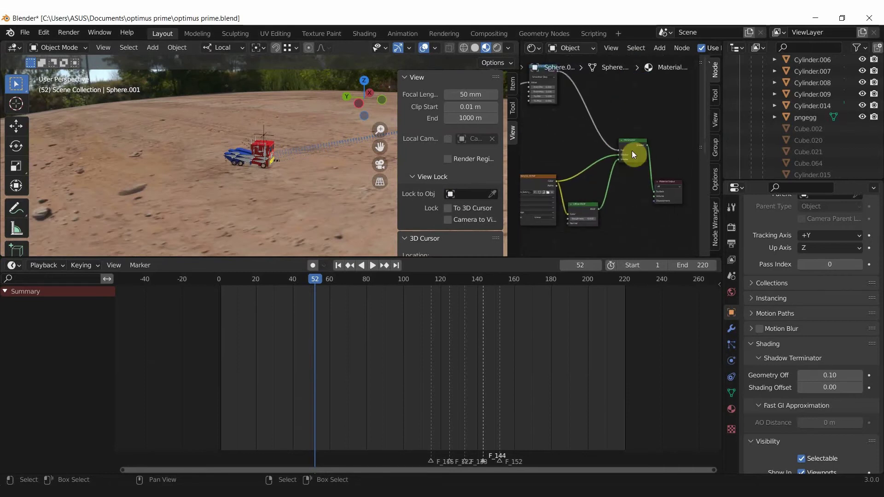
scroll(633, 141, up, 2)
scroll(623, 183, down, 2)
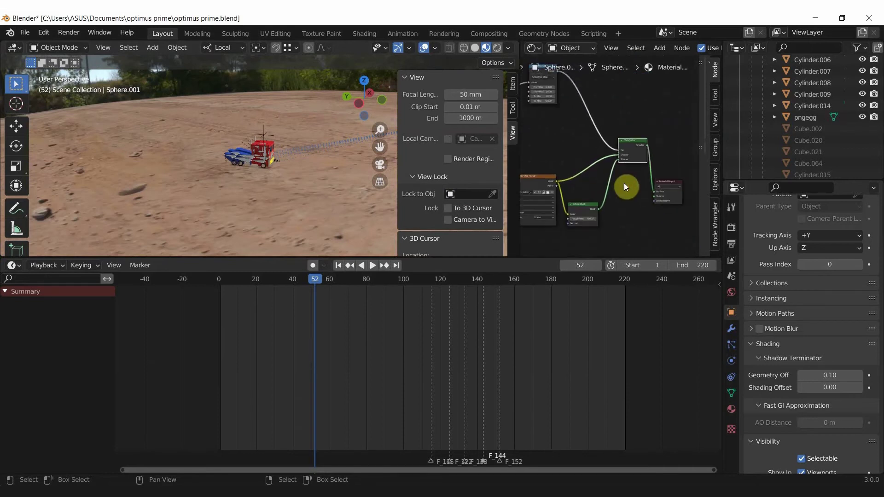
ctrl+scroll(623, 183, left, 3)
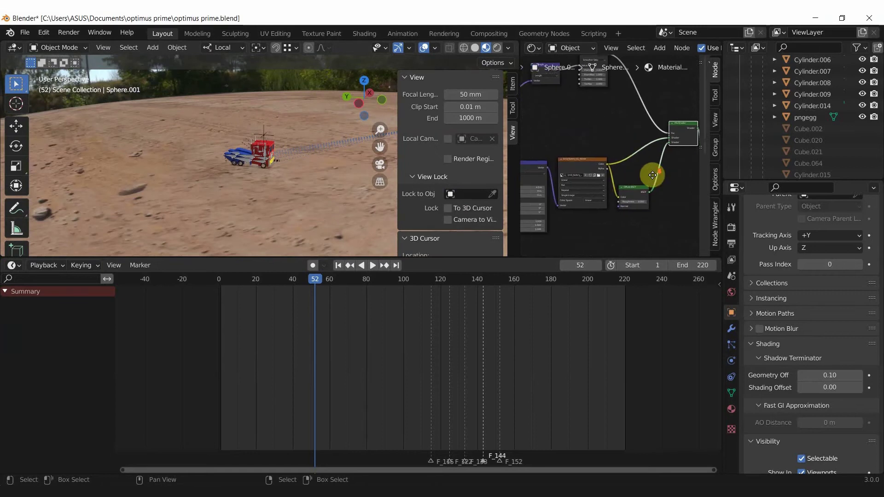
click(579, 161)
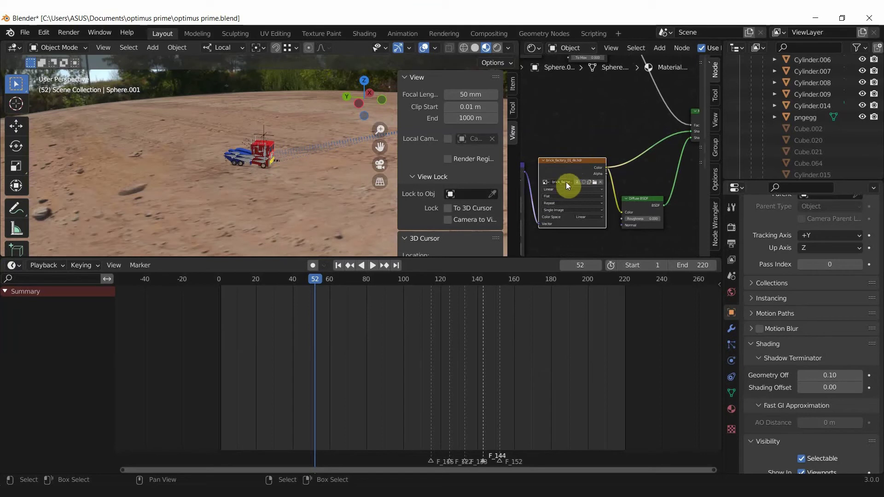
middle_drag(646, 200, 601, 197)
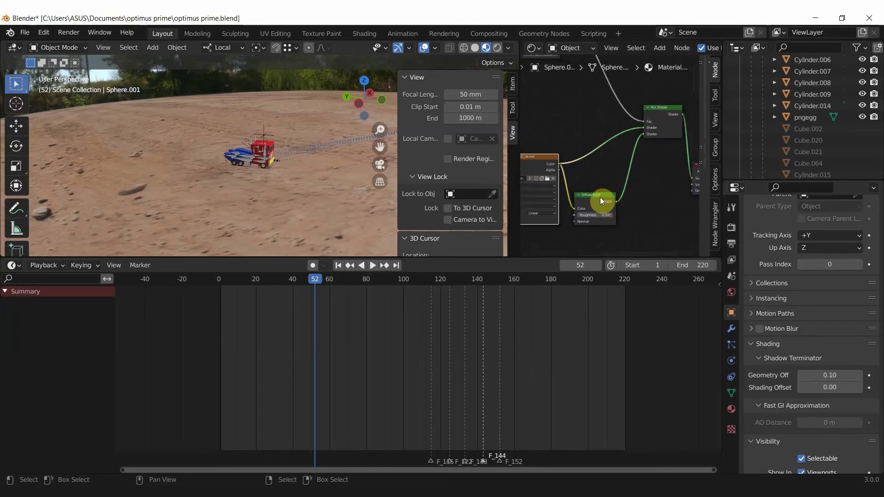
click(602, 195)
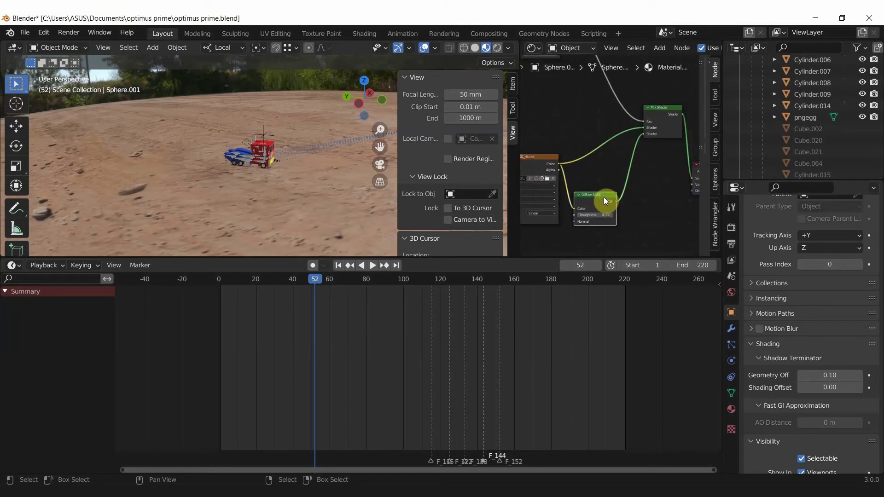
scroll(603, 197, up, 1)
scroll(599, 198, up, 1)
Step: Apply Ctrl+T to the Image Texture node and pan to the Texture Coordinate, Length and Map Range nodes
middle_drag(626, 193, 672, 182)
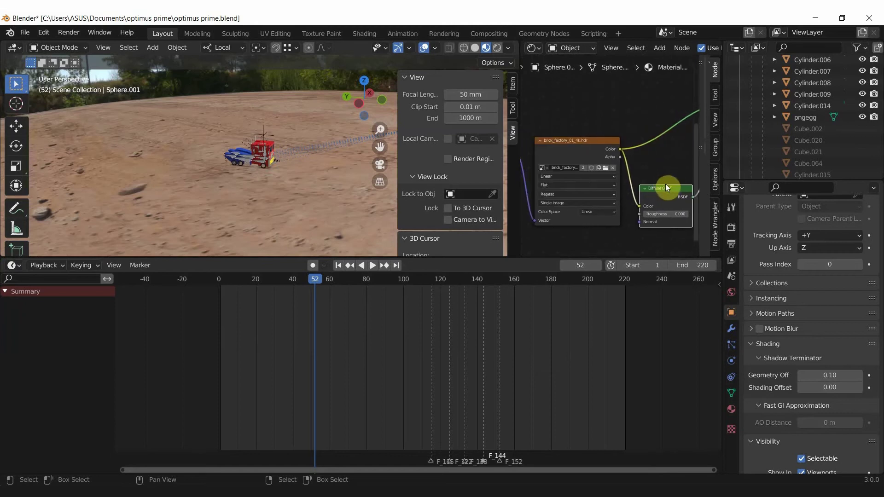
click(584, 146)
key(ctrl+t)
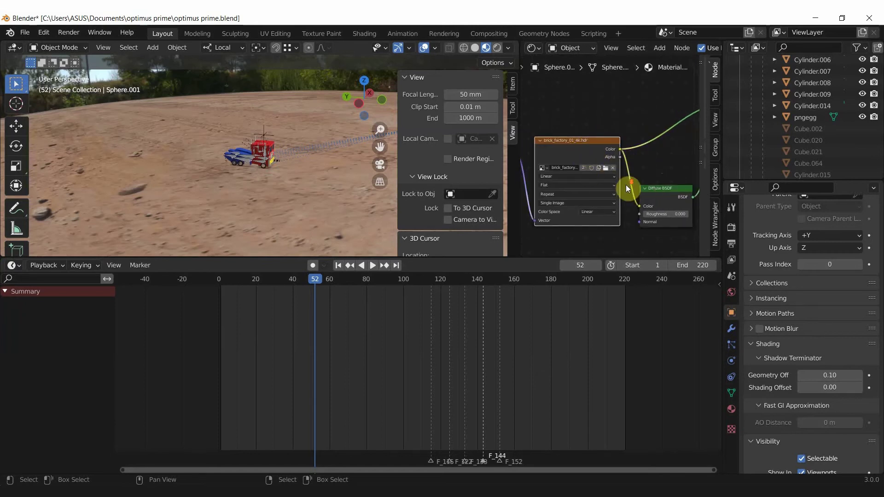
scroll(625, 184, down, 3)
mouse_move(625, 184)
middle_down()
mouse_move(661, 179)
mouse_move(550, 178)
middle_up()
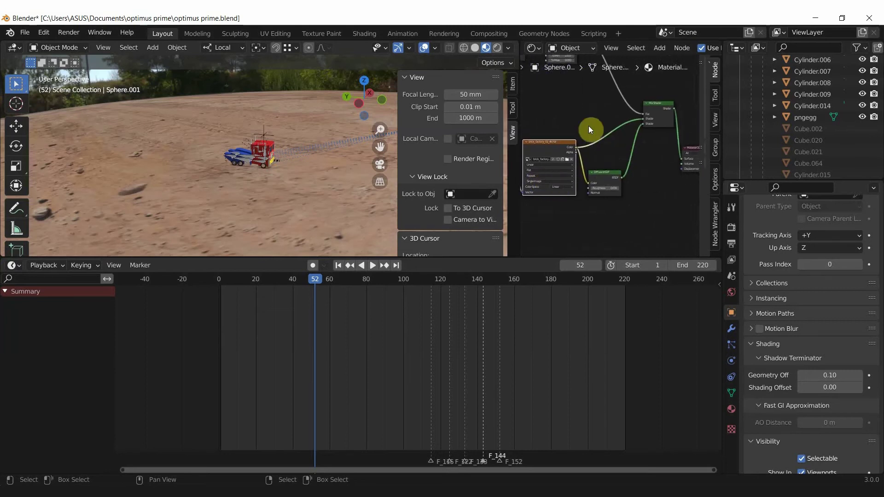
mouse_move(580, 118)
middle_down()
mouse_move(617, 167)
mouse_move(675, 209)
mouse_move(670, 223)
middle_up()
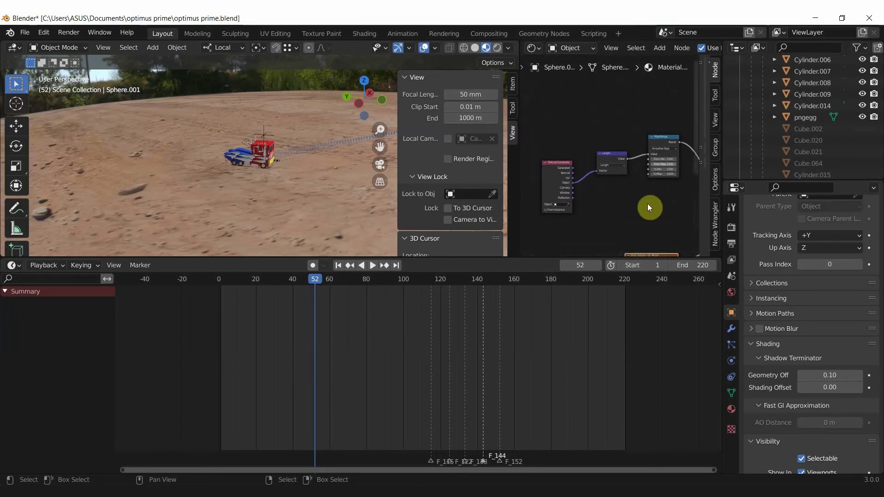
scroll(630, 191, up, 1)
scroll(637, 209, up, 1)
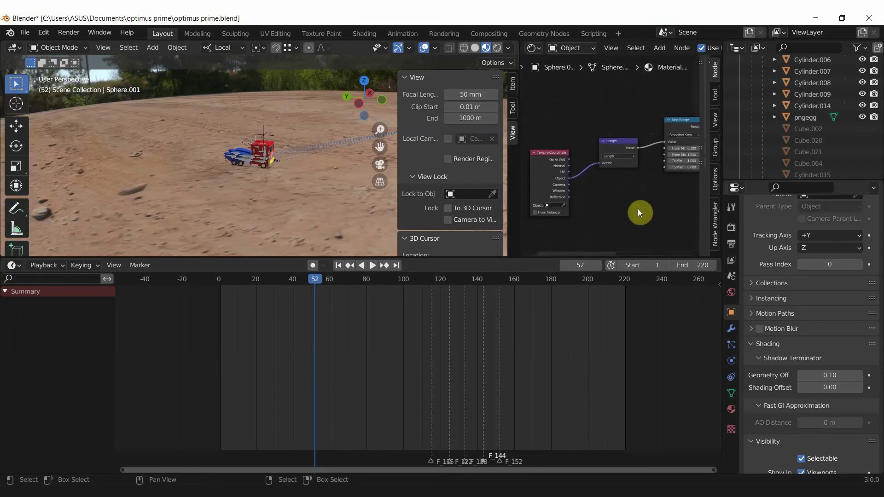
scroll(636, 198, up, 1)
click(619, 137)
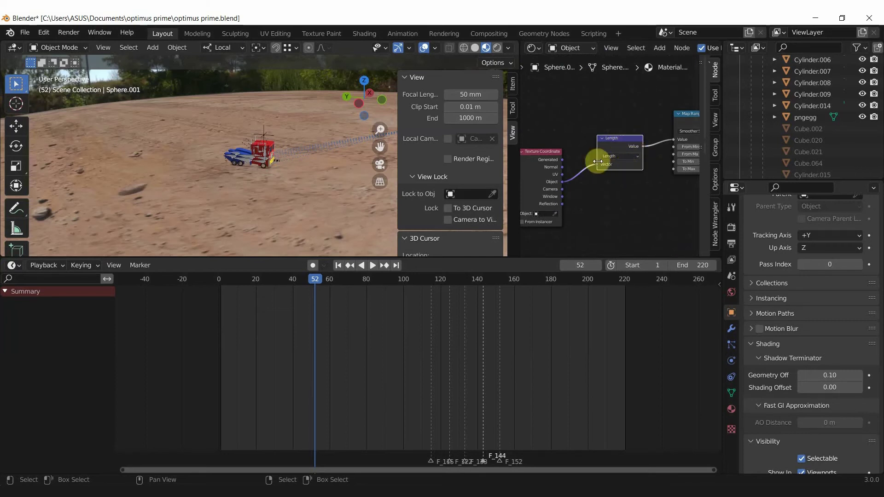
click(556, 151)
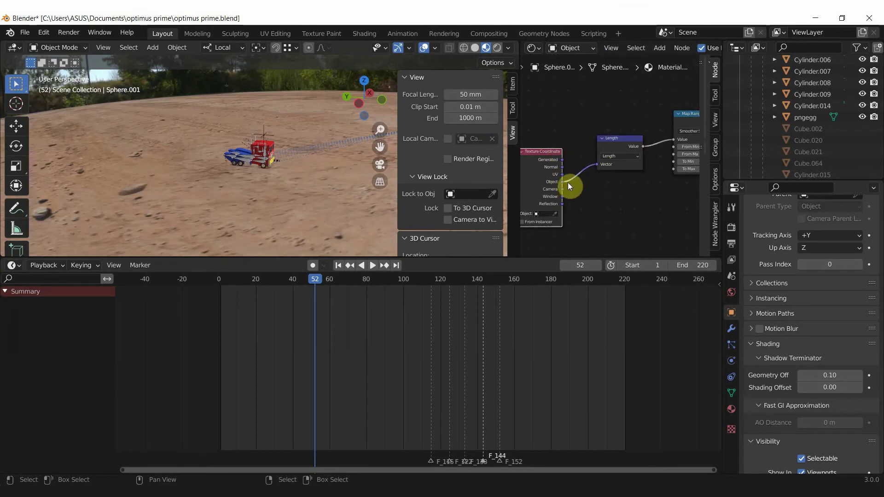
middle_drag(575, 186, 584, 203)
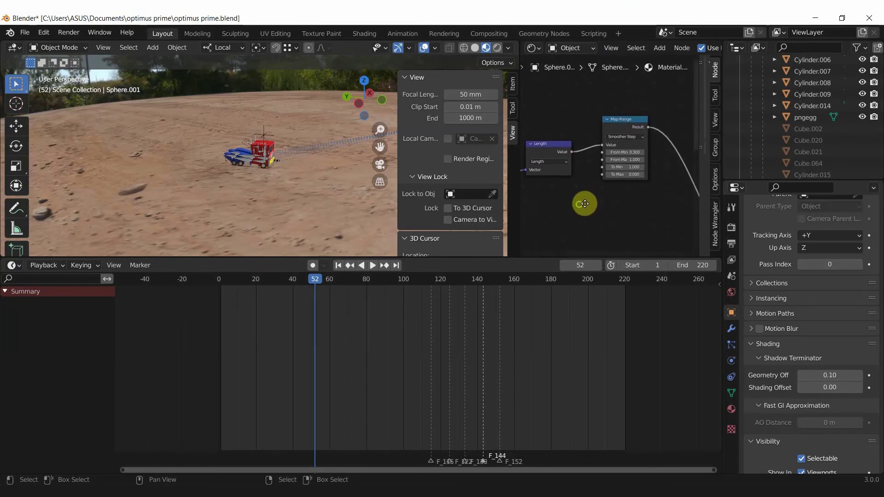
scroll(658, 185, up, 2)
scroll(644, 191, up, 1)
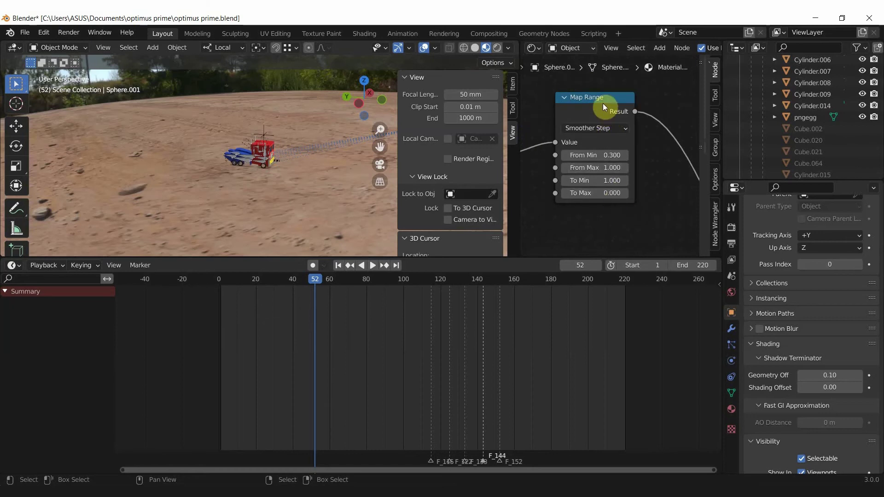
Step: Preview the Map Range Result directly as the sphere's surface and inspect its falloff
middle_drag(359, 191, 309, 196)
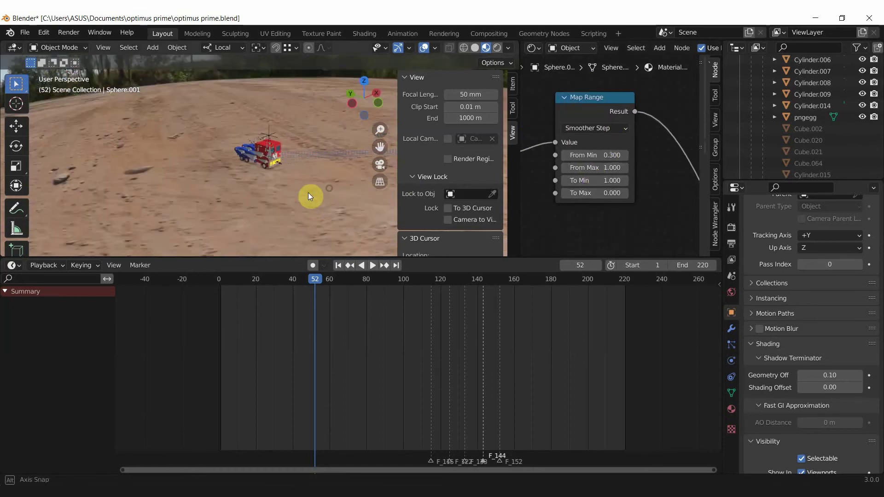
scroll(578, 152, down, 2)
scroll(612, 165, down, 2)
scroll(623, 173, down, 1)
middle_drag(612, 168, 593, 140)
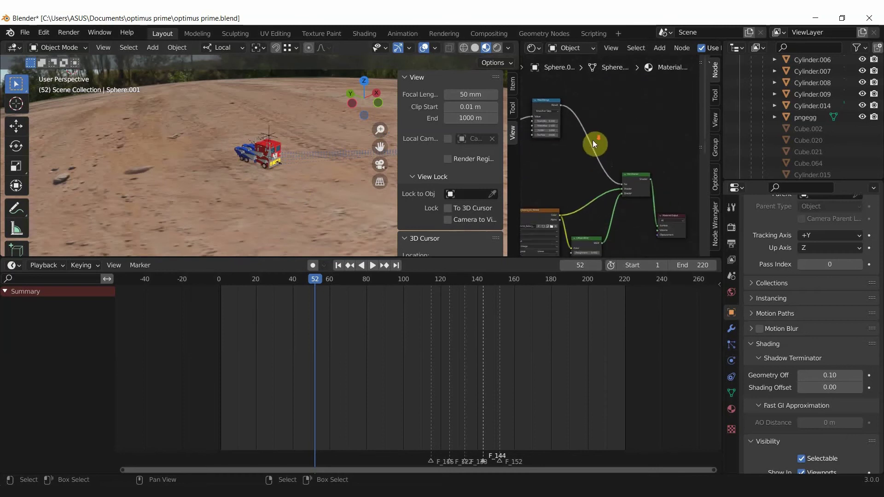
drag(563, 106, 659, 226)
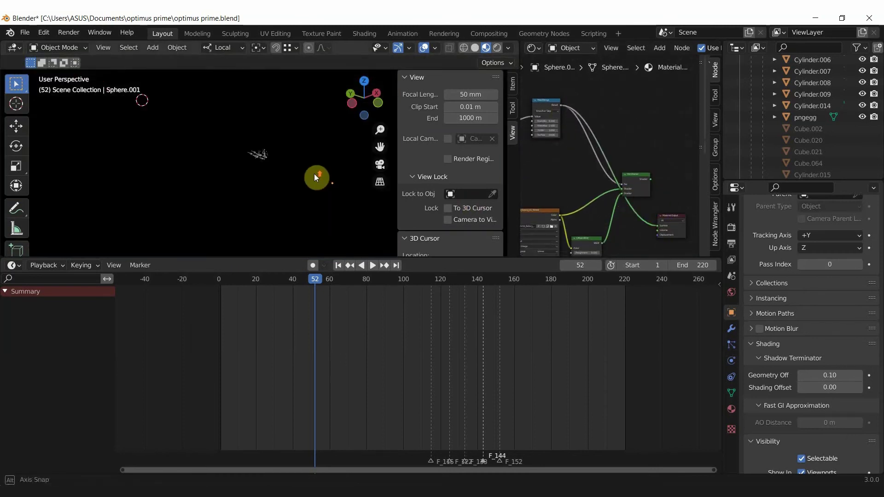
mouse_move(316, 183)
middle_down()
mouse_move(281, 207)
mouse_move(415, 162)
mouse_move(331, 184)
mouse_move(282, 184)
mouse_move(257, 203)
middle_up()
Step: Disconnect the Mix Shader from the Material Output and pull a new link from its output
middle_drag(552, 238, 620, 111)
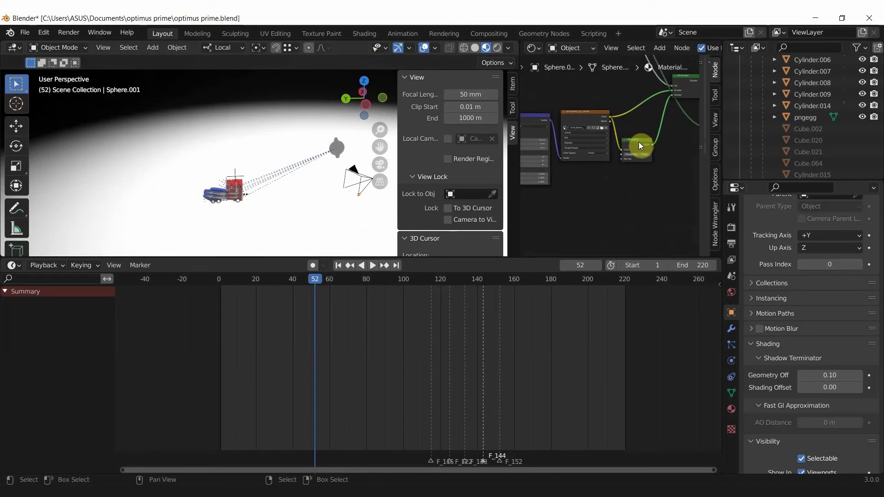
scroll(240, 225, up, 3)
mouse_move(233, 229)
middle_down()
mouse_move(290, 174)
mouse_move(284, 189)
mouse_move(302, 197)
mouse_move(247, 203)
middle_up()
scroll(302, 187, down, 4)
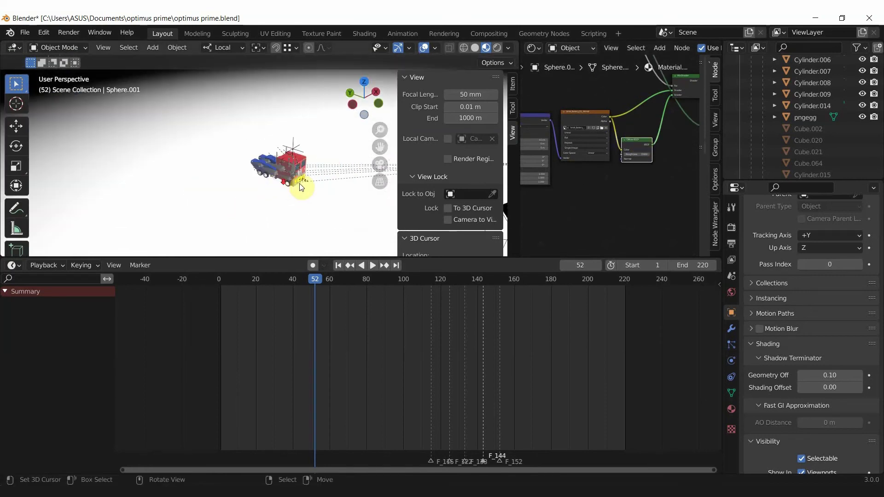
middle_drag(589, 166, 562, 225)
middle_drag(285, 213, 246, 162)
middle_drag(573, 173, 572, 197)
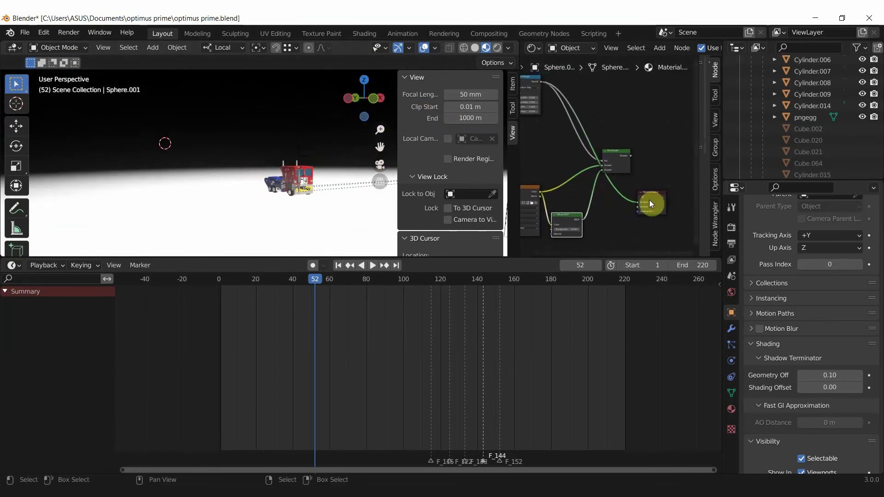
drag(637, 203, 573, 106)
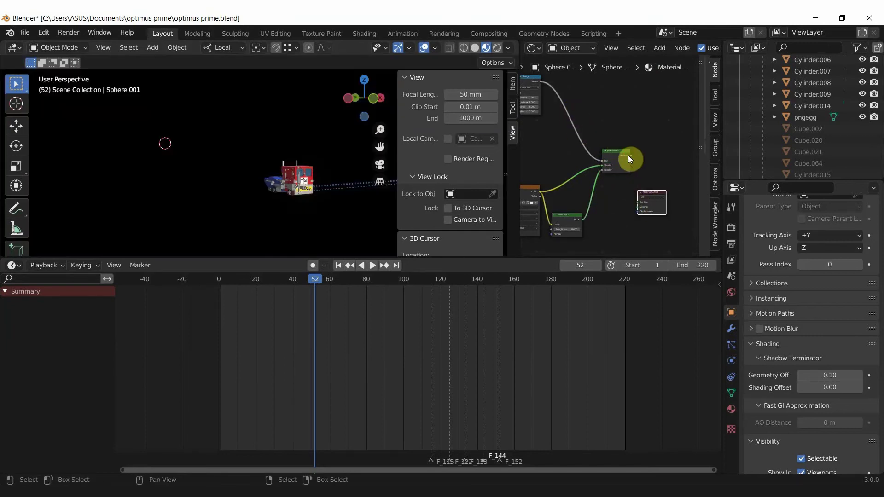
drag(629, 156, 638, 202)
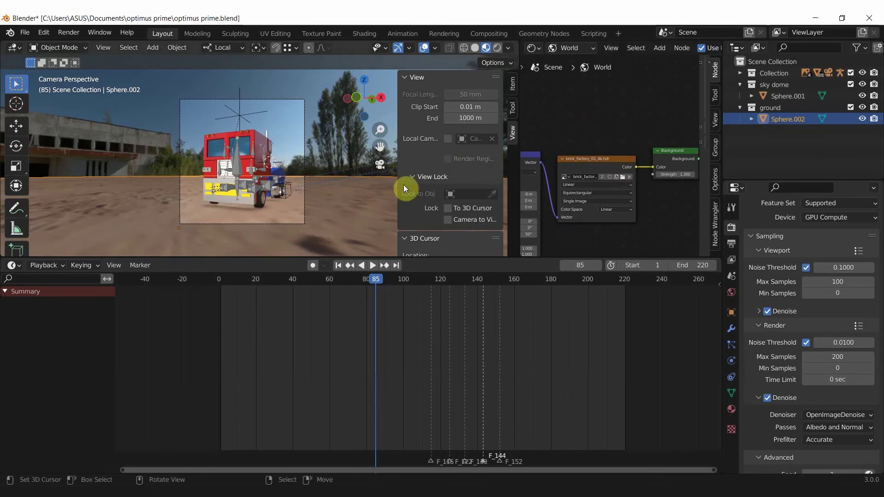
middle_drag(334, 180, 278, 211)
scroll(278, 197, down, 3)
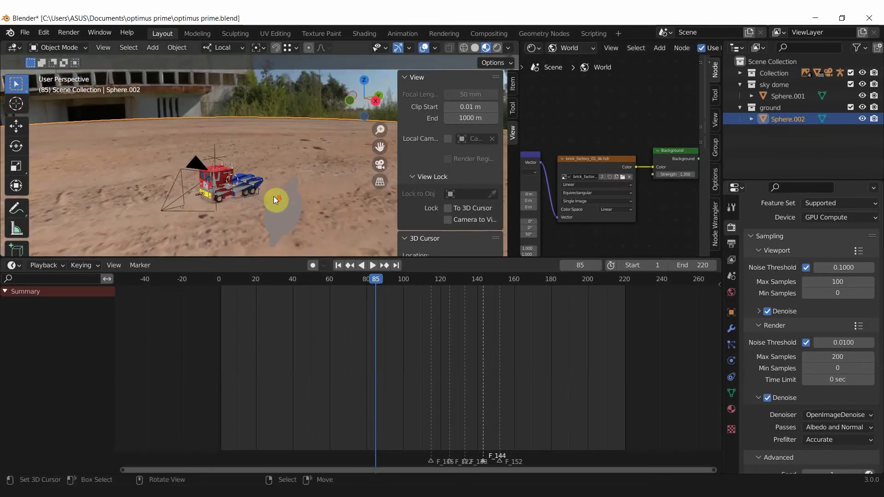
scroll(258, 197, down, 2)
scroll(589, 156, up, 2)
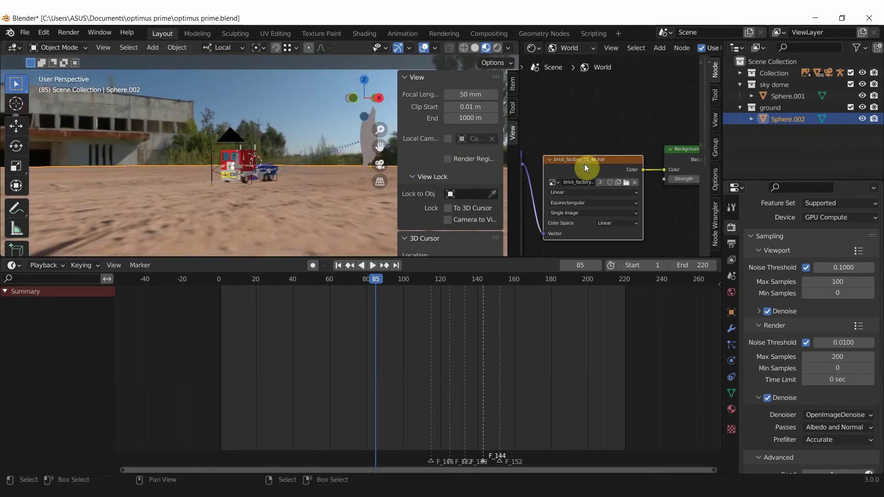
ctrl+scroll(584, 164, left, 2)
click(575, 48)
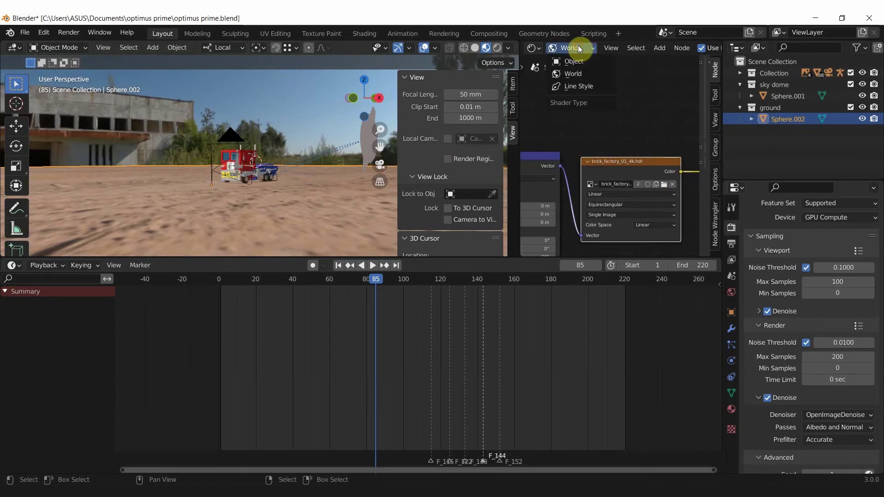
click(582, 75)
mouse_move(349, 157)
middle_down()
mouse_move(252, 184)
mouse_move(280, 170)
middle_up()
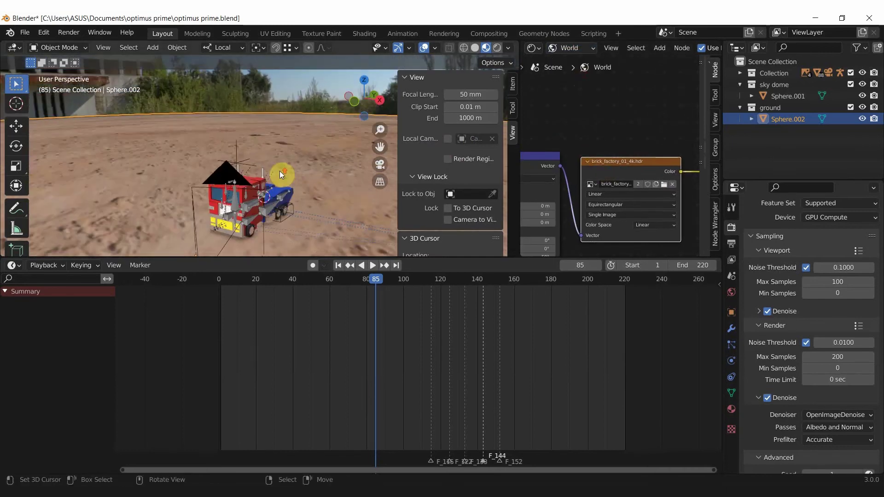
mouse_move(156, 179)
middle_down()
mouse_move(83, 170)
mouse_move(117, 164)
mouse_move(225, 206)
mouse_move(328, 193)
mouse_move(173, 180)
mouse_move(296, 176)
middle_up()
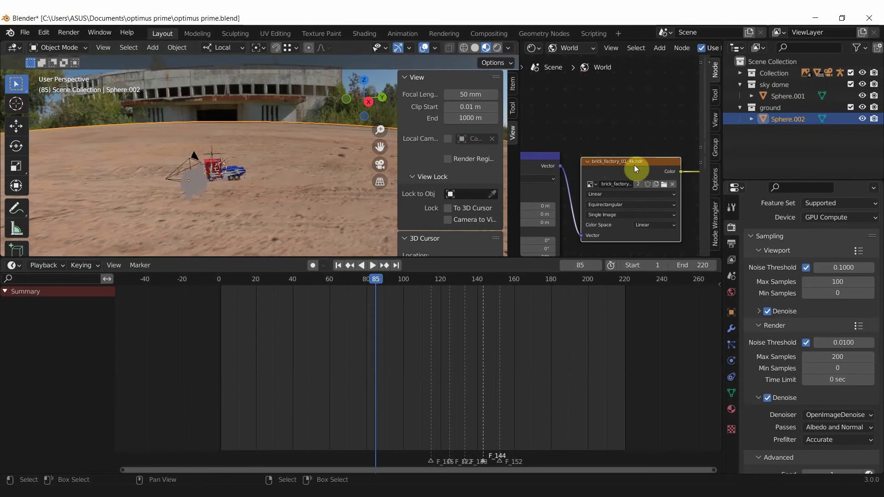
middle_drag(230, 184, 270, 183)
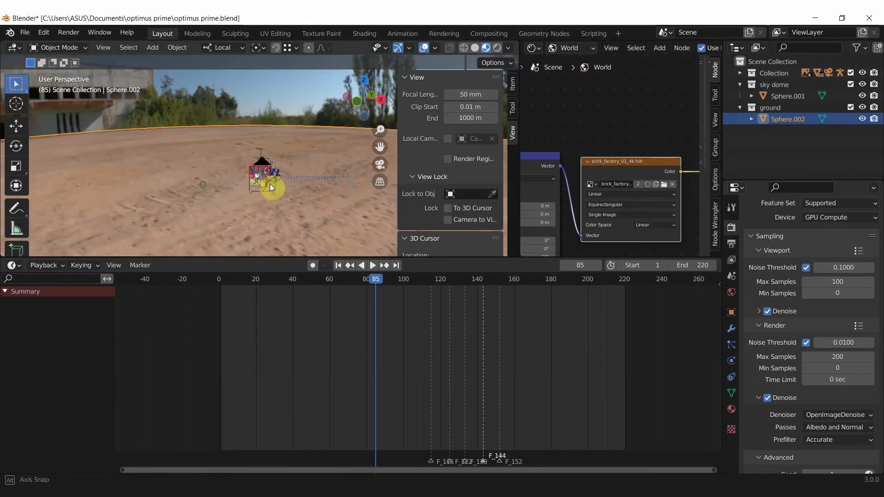
scroll(285, 184, up, 3)
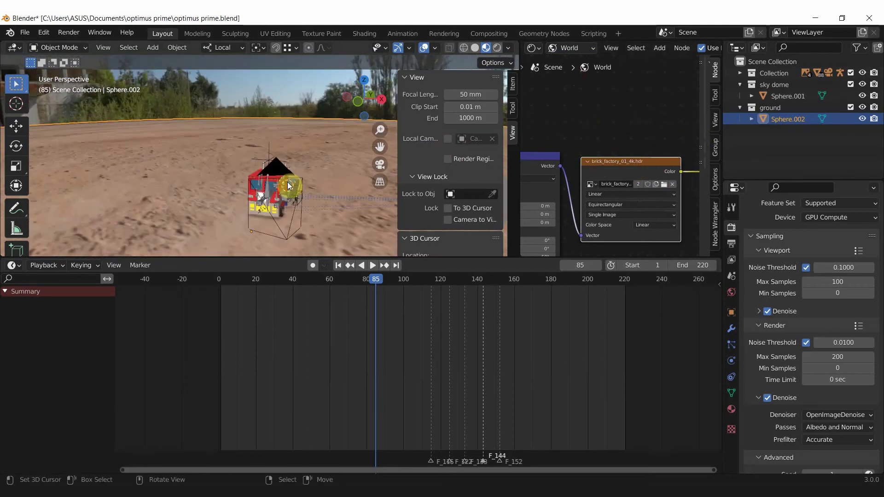
key(KP_0)
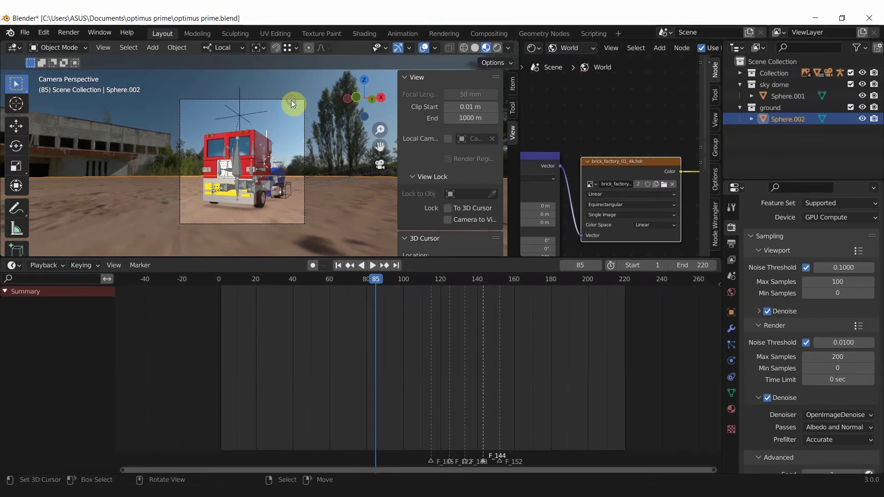
click(291, 101)
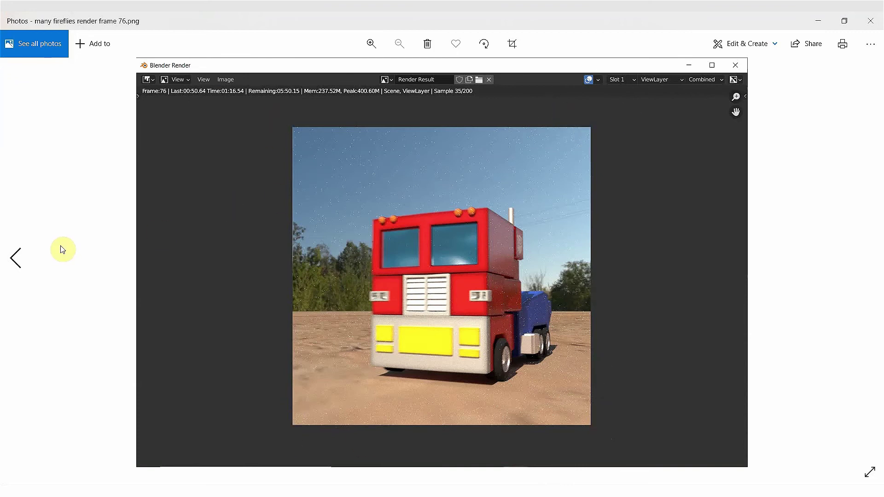
Step: View the clean frame 76.png render, then switch back to Blender
click(15, 256)
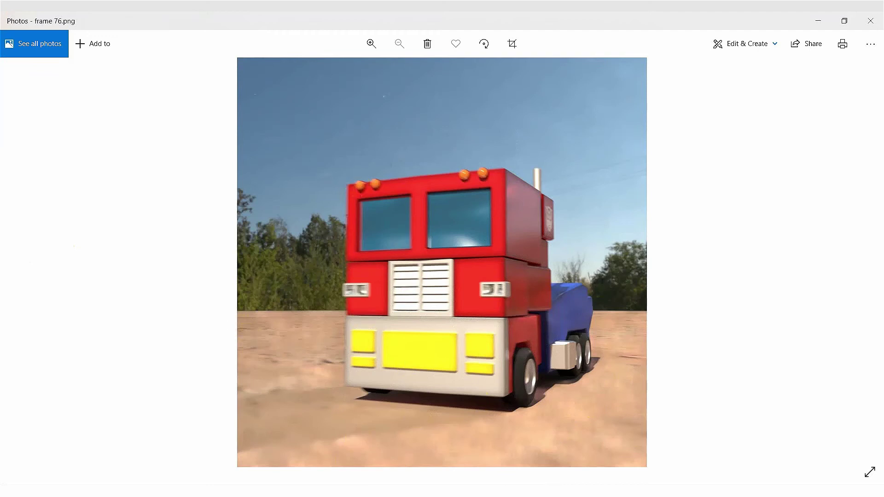
click(437, 439)
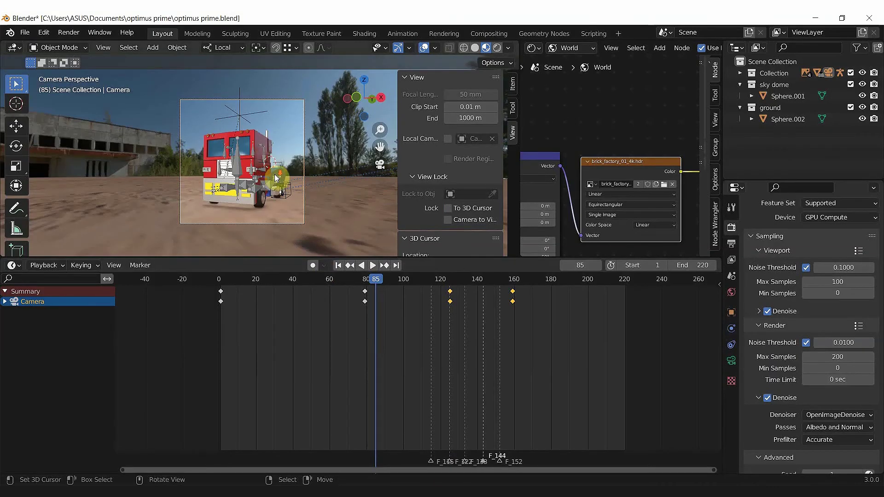
scroll(276, 179, down, 3)
scroll(270, 164, up, 5)
scroll(297, 176, down, 5)
key(KP_0)
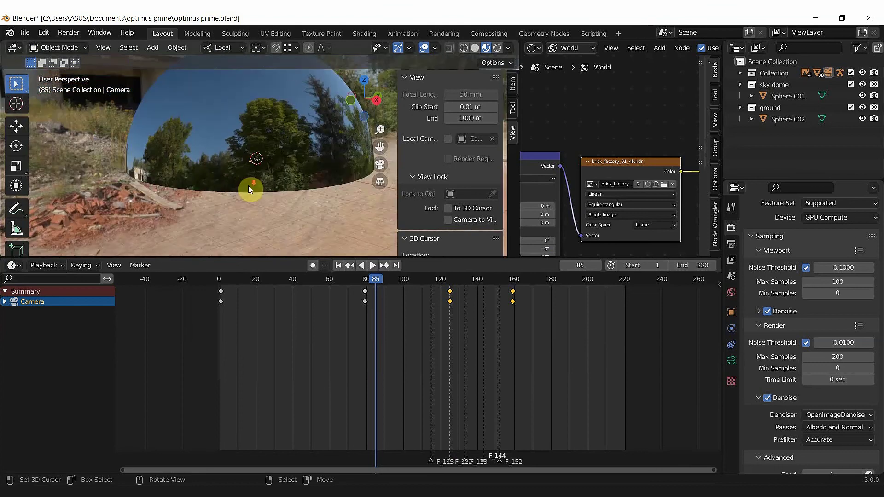
middle_drag(247, 186, 305, 135)
click(296, 186)
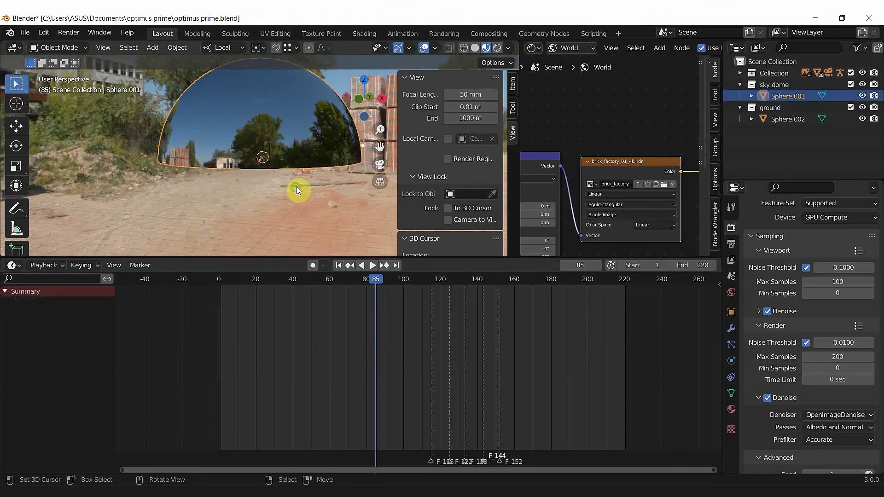
mouse_move(297, 186)
middle_down()
mouse_move(299, 141)
mouse_move(289, 208)
mouse_move(312, 112)
mouse_move(307, 152)
mouse_move(311, 122)
middle_up()
click(310, 123)
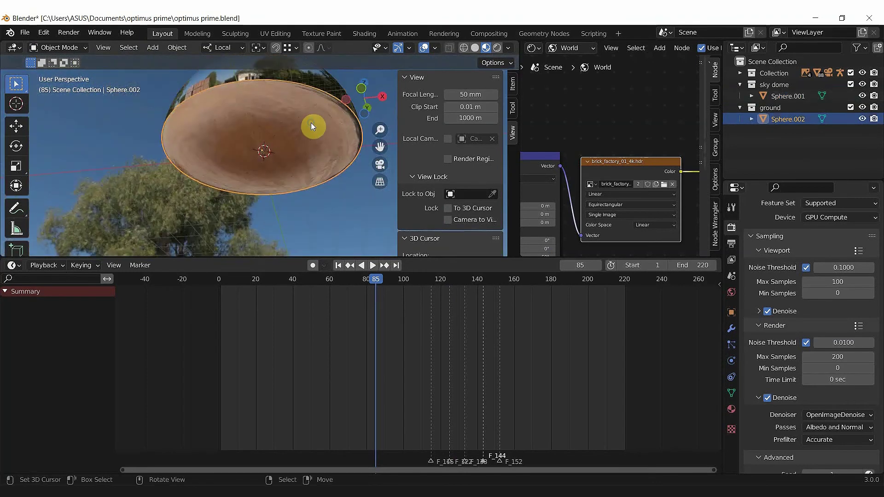
mouse_move(277, 151)
middle_down()
mouse_move(267, 183)
mouse_move(283, 150)
middle_up()
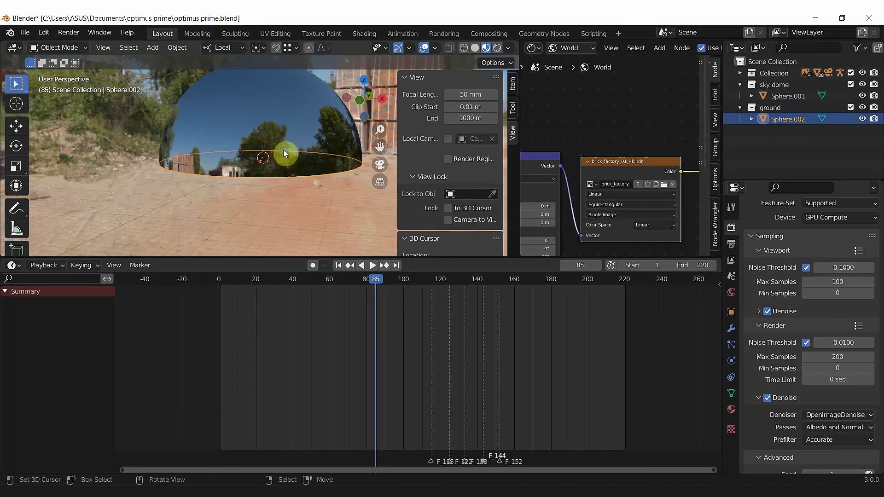
click(291, 129)
middle_drag(298, 114, 294, 138)
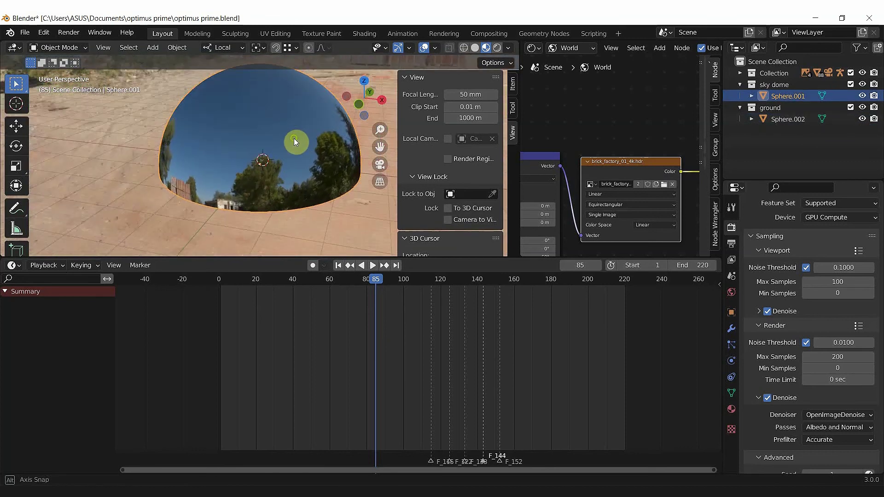
click(774, 85)
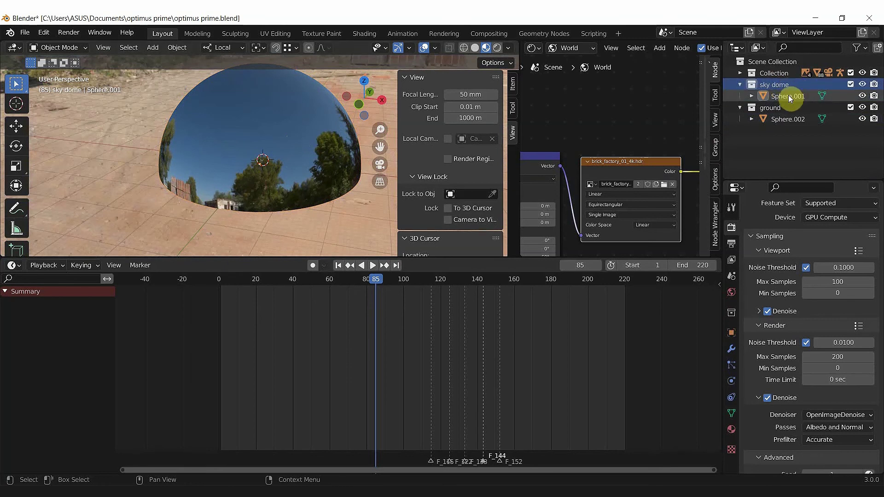
click(777, 107)
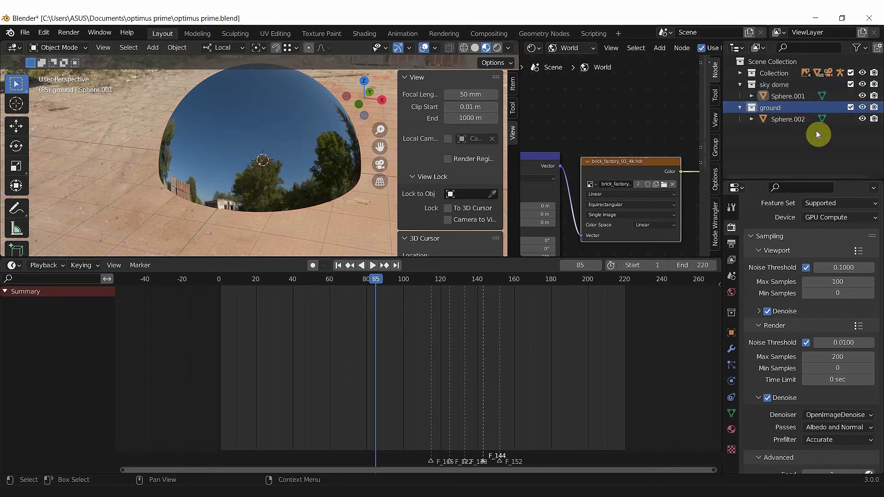
click(794, 119)
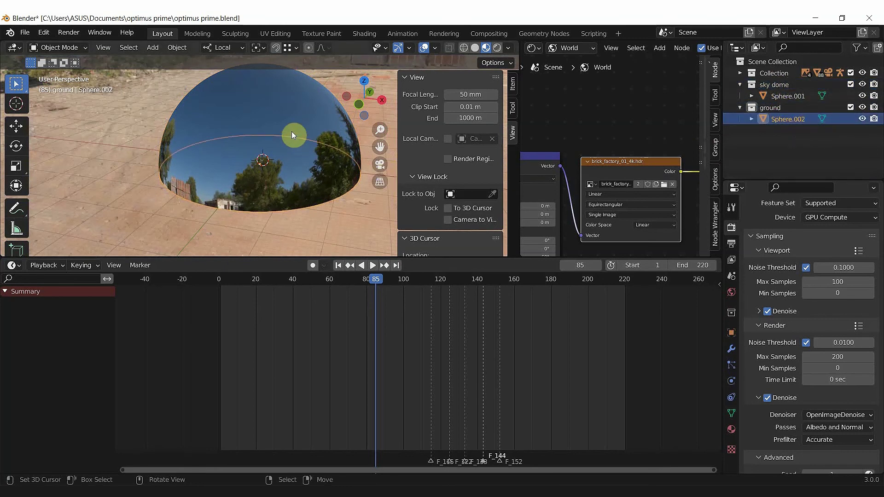
key(KP_0)
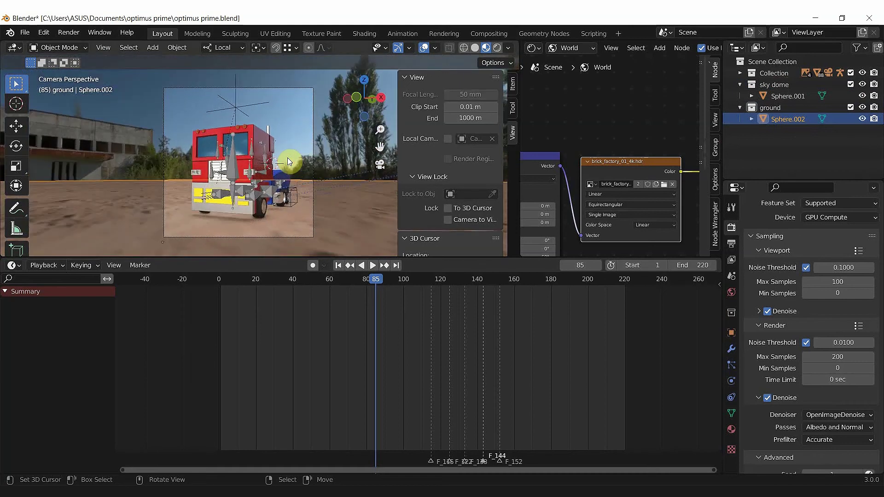
Step: Turn off the sky dome collection's viewport eye and render camera toggles in the Outliner
click(863, 86)
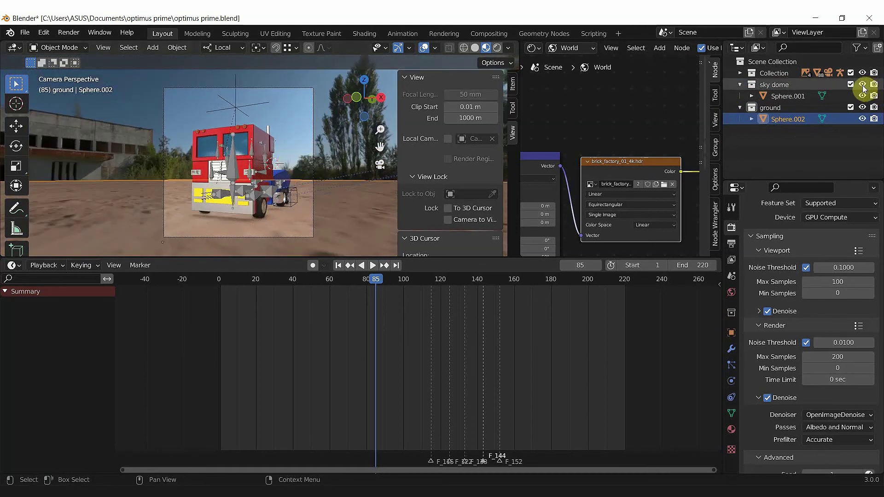
click(862, 85)
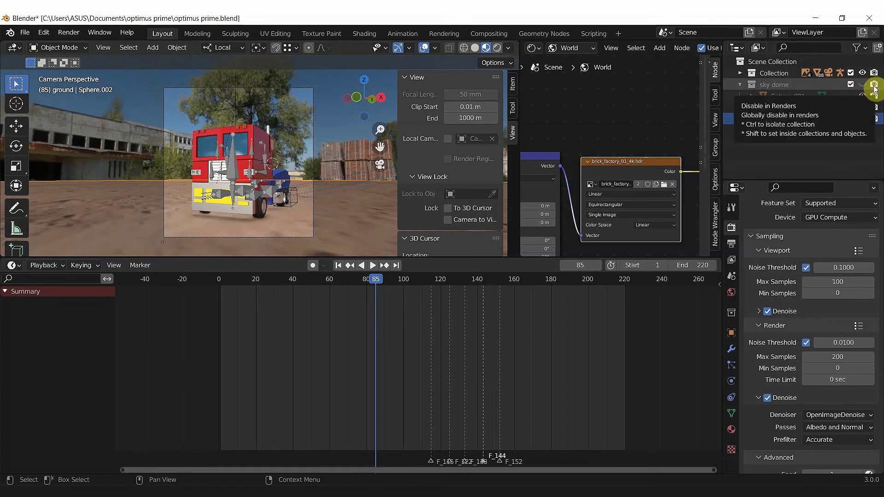
click(874, 86)
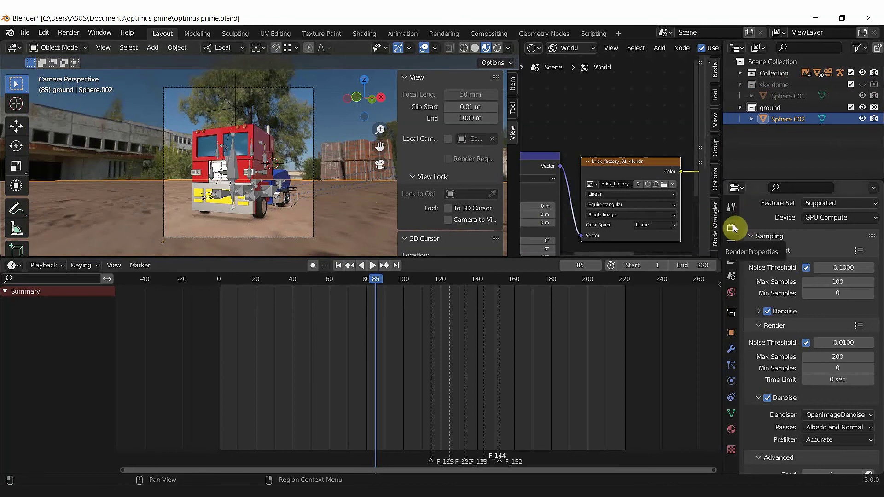
Step: Switch the viewport to rendered shading from the Z shading pie menu
scroll(788, 265, down, 6)
scroll(788, 265, down, 6)
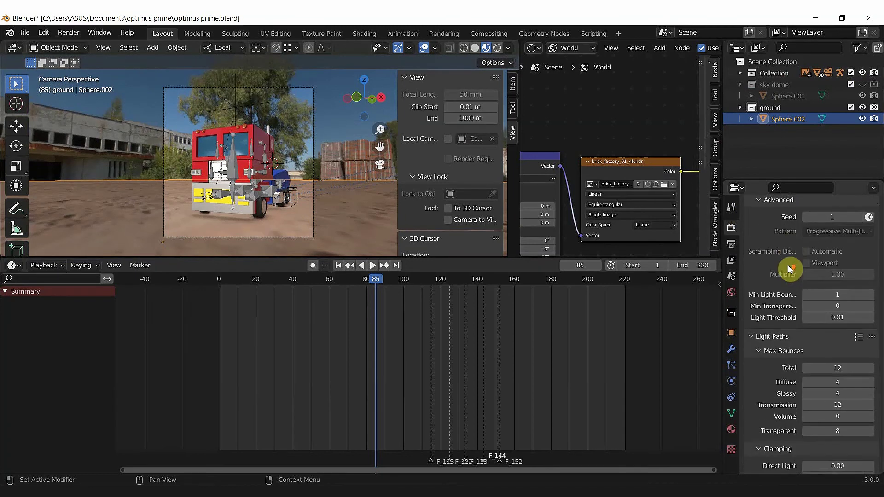
scroll(788, 265, down, 5)
scroll(788, 263, down, 5)
scroll(787, 263, down, 5)
scroll(788, 264, down, 2)
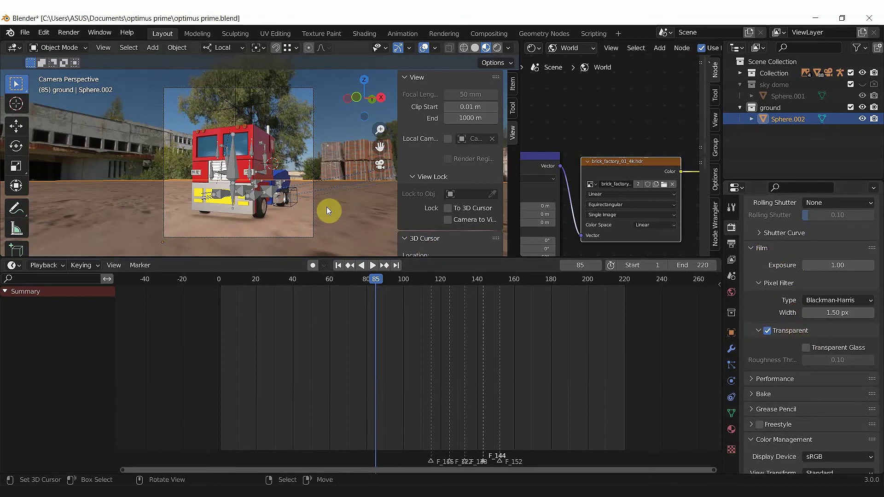
key(z)
click(328, 131)
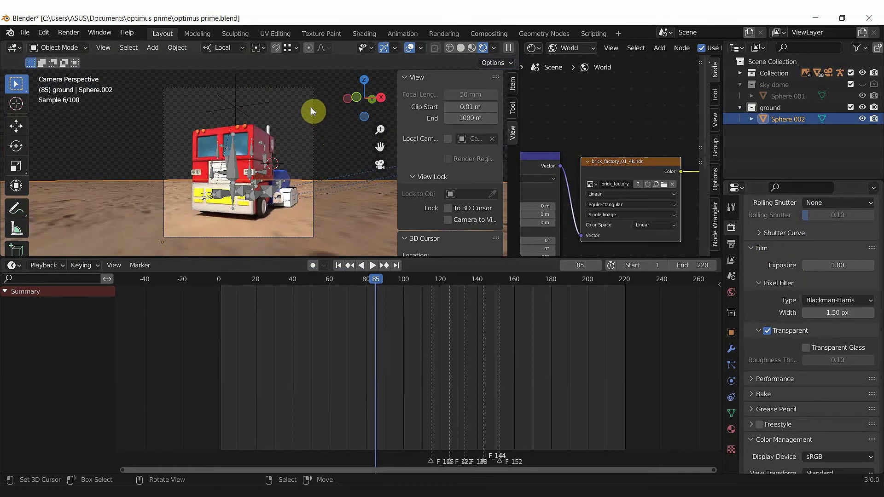
Step: Scroll through the properties and bring up the Z shading pie for Material Preview
scroll(789, 292, up, 5)
scroll(805, 290, up, 5)
scroll(809, 286, up, 5)
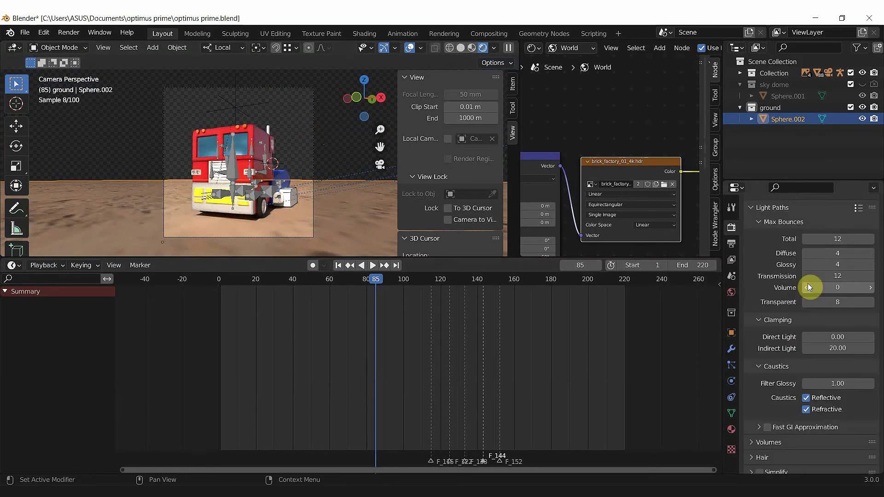
scroll(808, 290, up, 5)
scroll(808, 302, up, 5)
scroll(813, 290, up, 5)
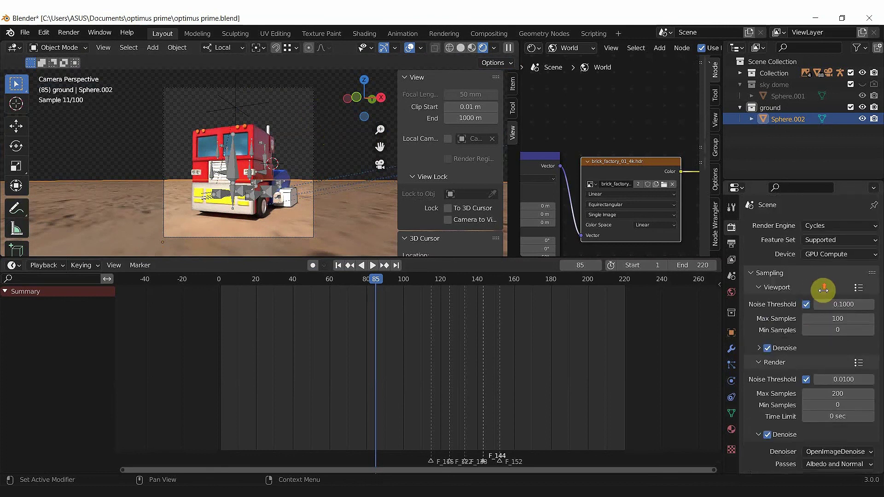
scroll(773, 329, down, 3)
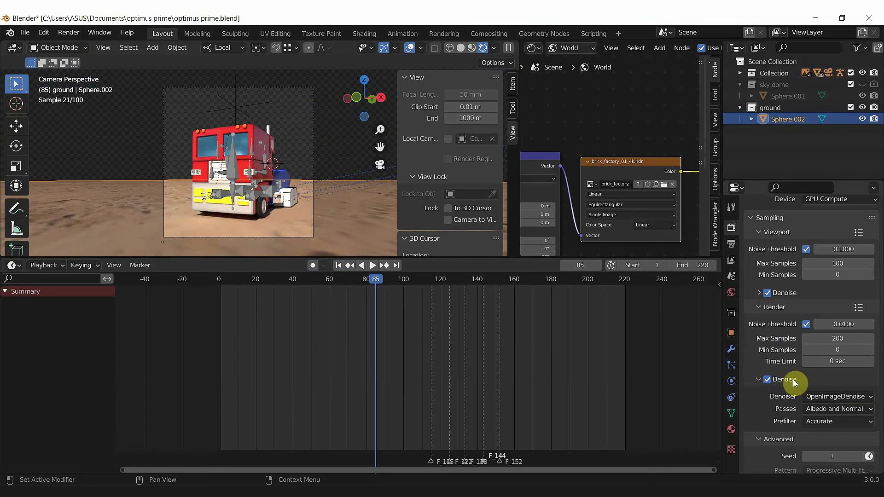
key(z)
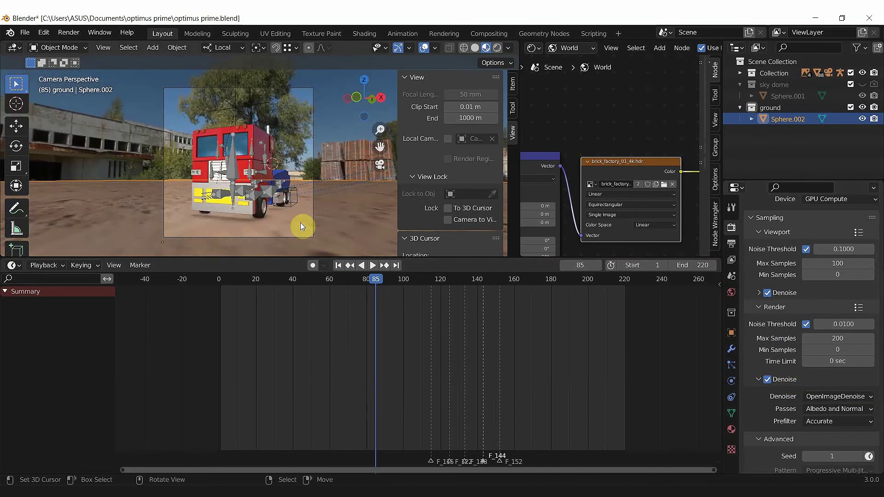
Step: Hide the ground sphere and truck collection in the Outliner and show the sky dome
click(862, 107)
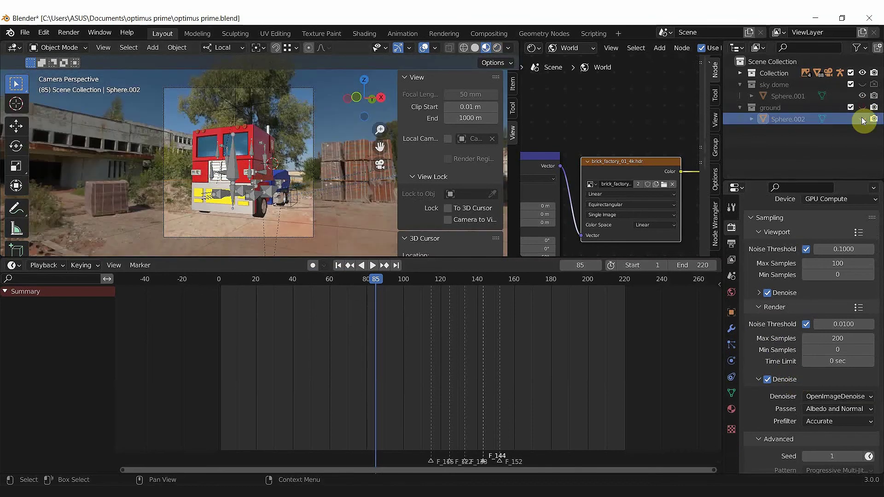
click(863, 73)
click(862, 84)
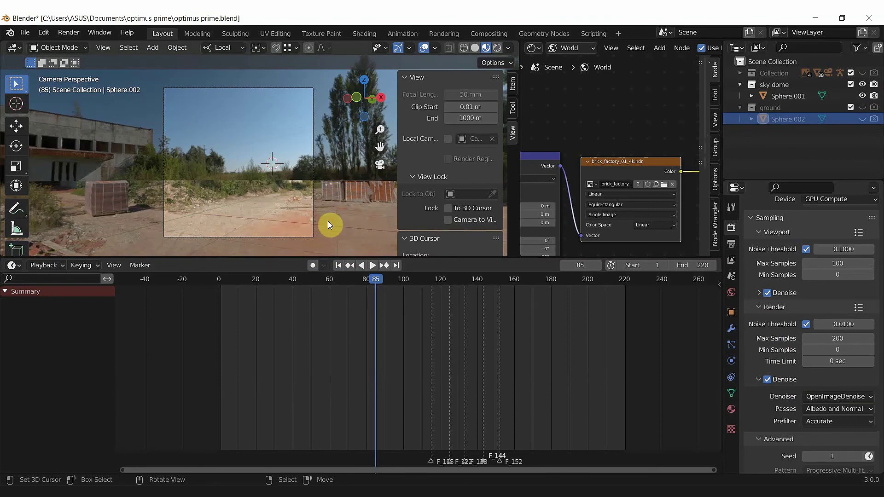
Step: Preview the sky dome in Rendered shading, then return to Material Preview
key(z)
click(305, 112)
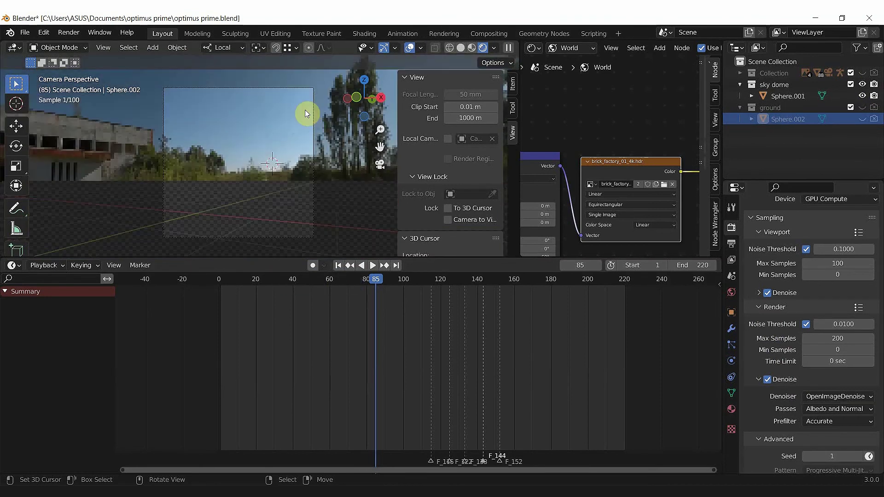
key(z)
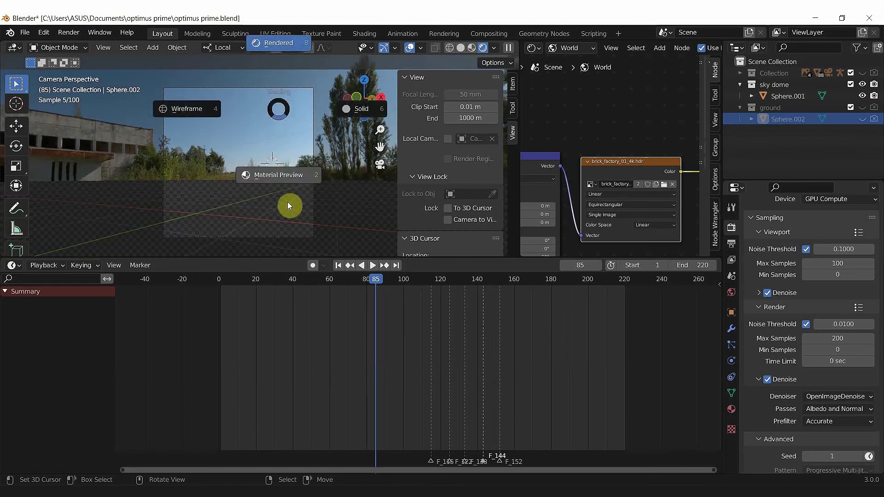
click(289, 205)
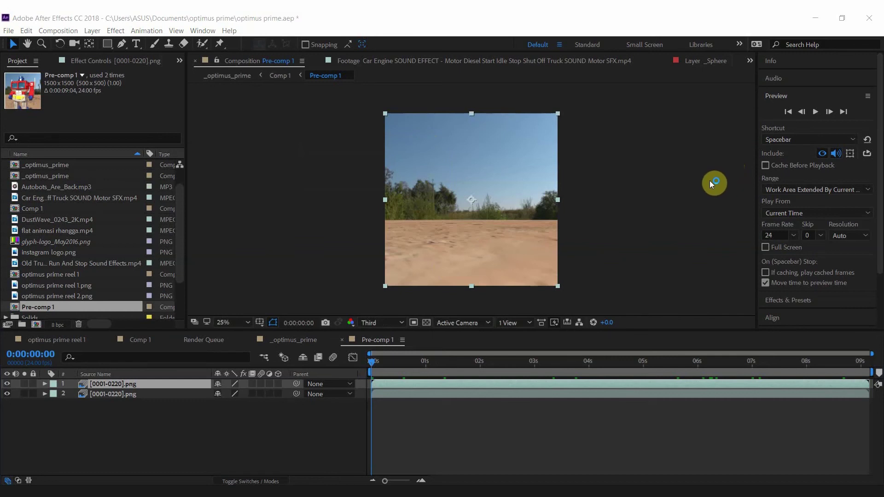
Step: Toggle the sky background image-sequence layer off and on while scrubbing to frames with the truck
click(126, 394)
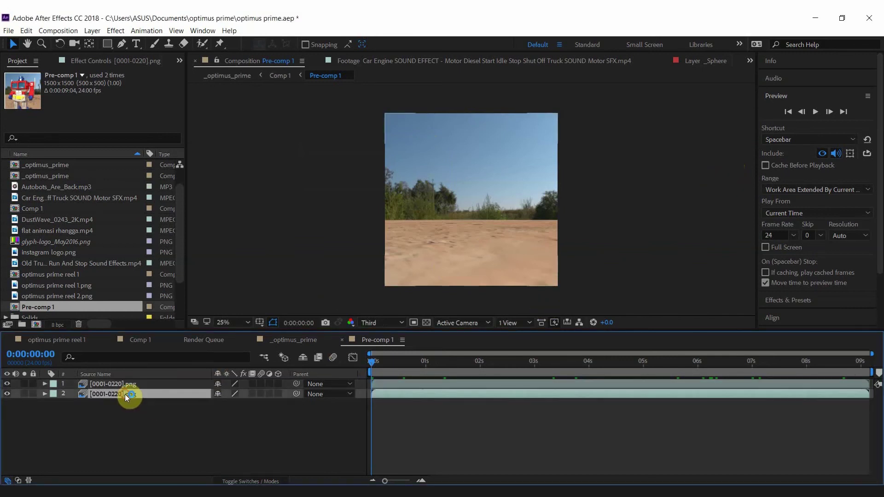
drag(390, 360, 506, 369)
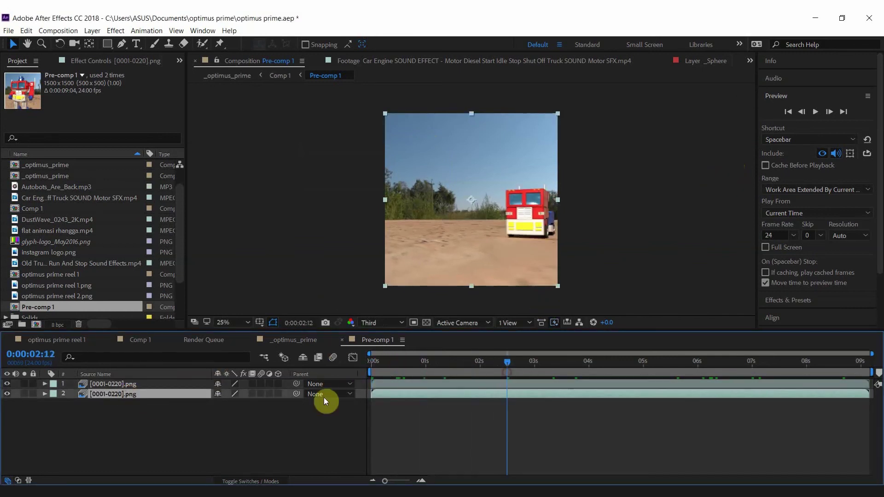
click(7, 394)
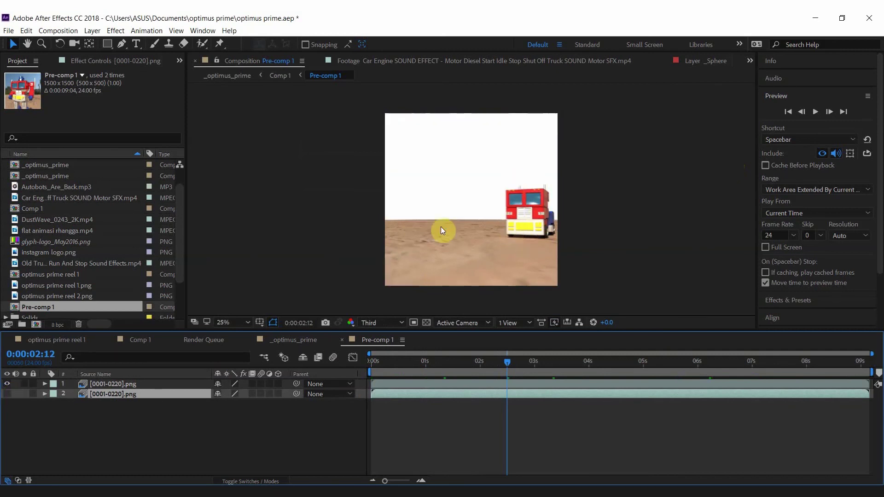
click(7, 393)
click(7, 394)
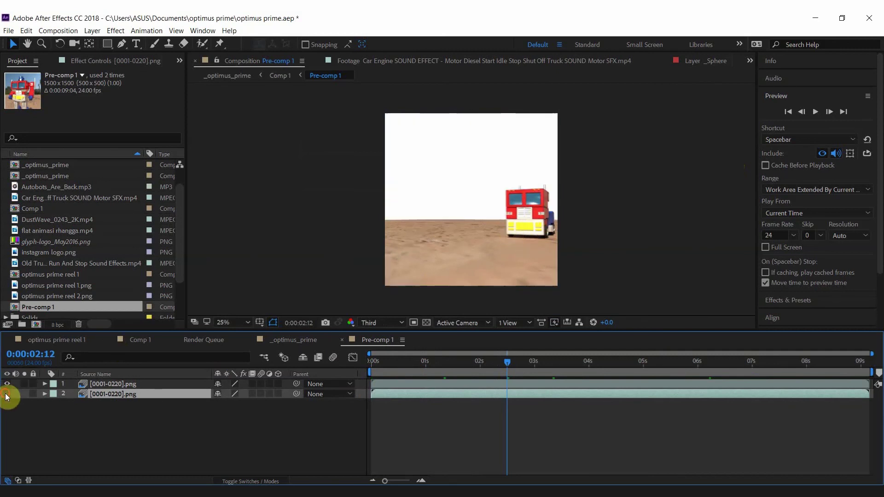
click(7, 394)
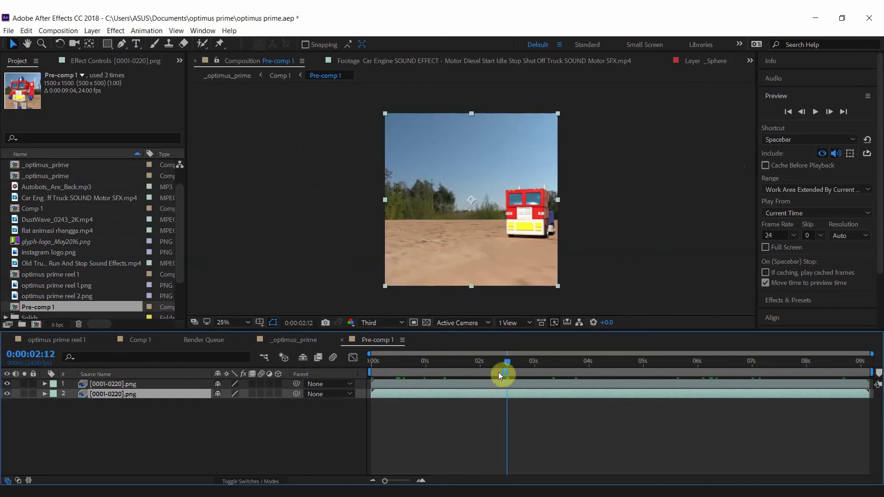
mouse_move(498, 372)
mouse_down()
mouse_move(471, 368)
mouse_move(548, 369)
mouse_up()
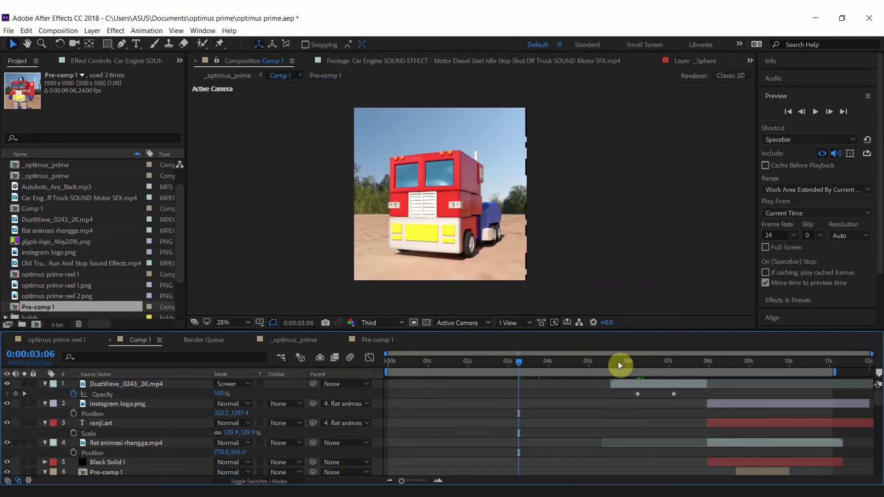
mouse_move(618, 361)
mouse_down()
mouse_move(649, 368)
mouse_move(620, 367)
mouse_move(642, 366)
mouse_up()
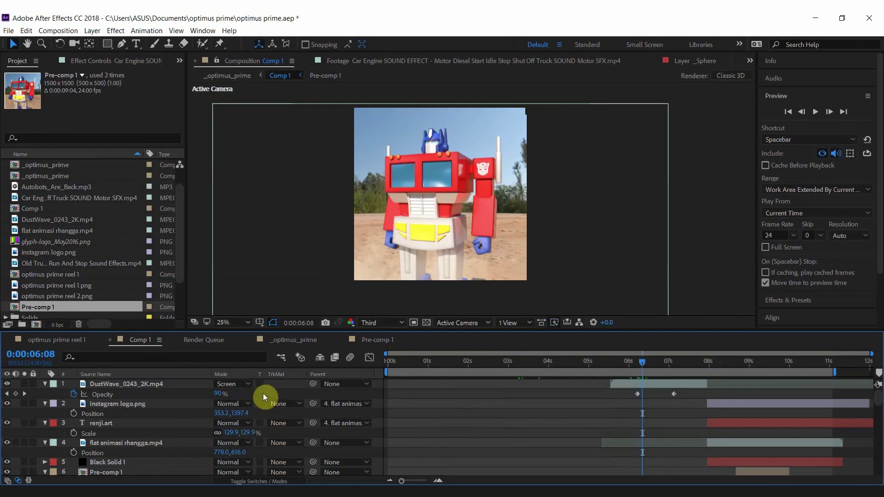
click(240, 386)
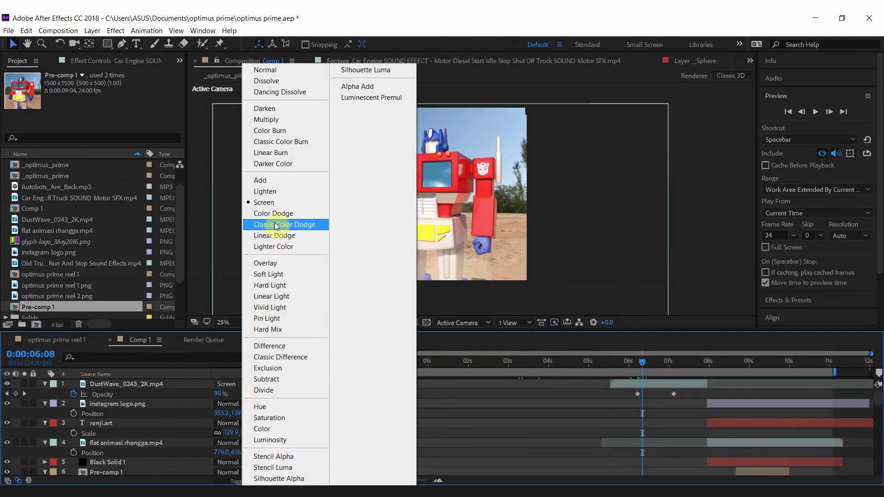
click(285, 70)
click(237, 386)
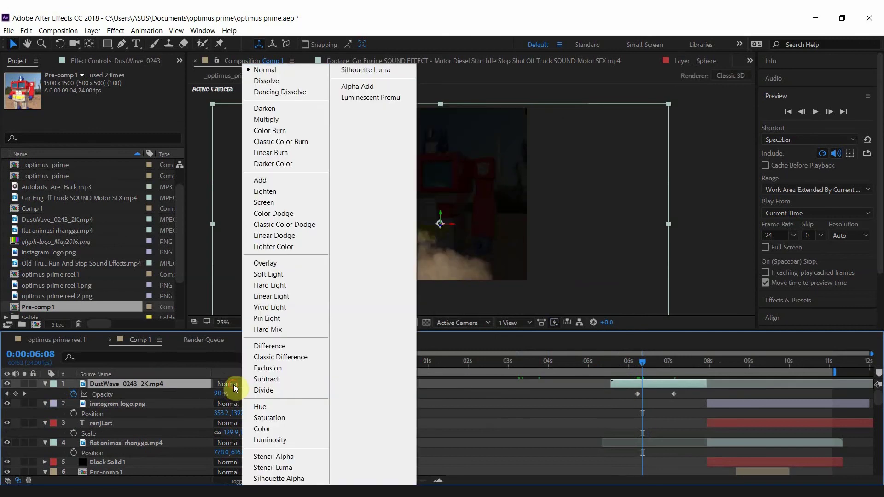
click(300, 202)
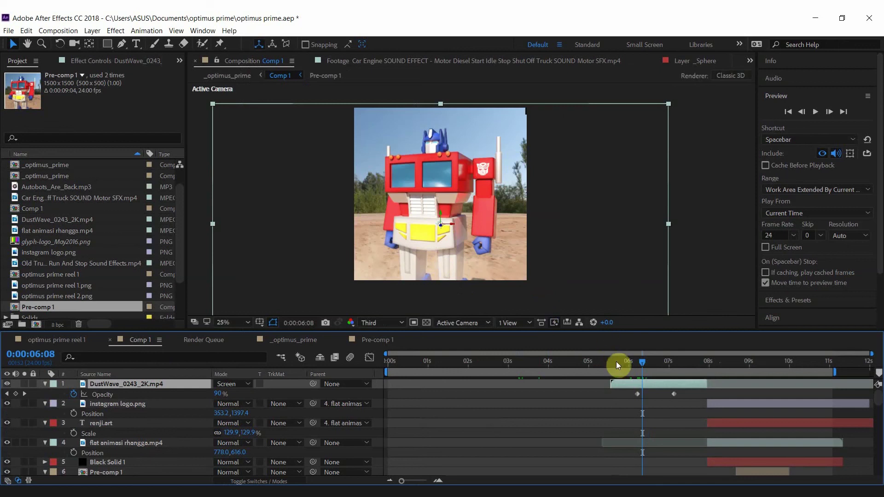
mouse_move(624, 364)
mouse_down()
mouse_move(614, 364)
mouse_move(653, 364)
mouse_move(628, 365)
mouse_move(645, 364)
mouse_up()
scroll(515, 430, down, 5)
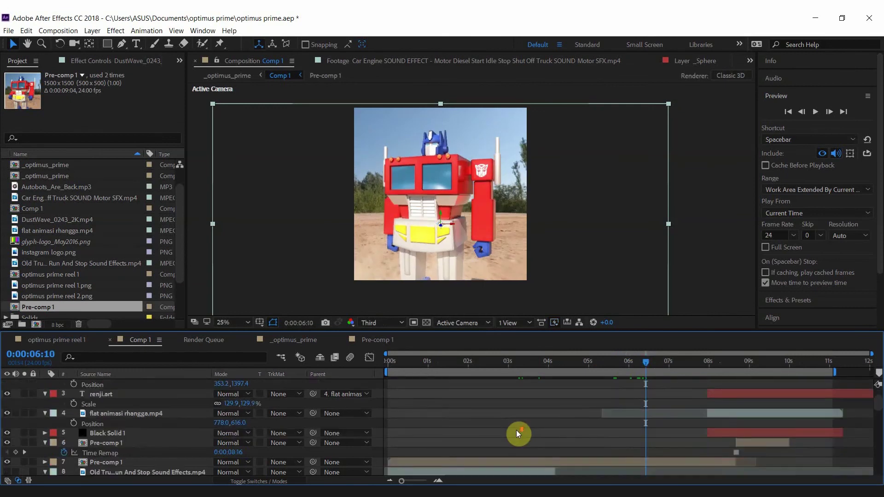
scroll(506, 431, down, 1)
scroll(506, 432, down, 1)
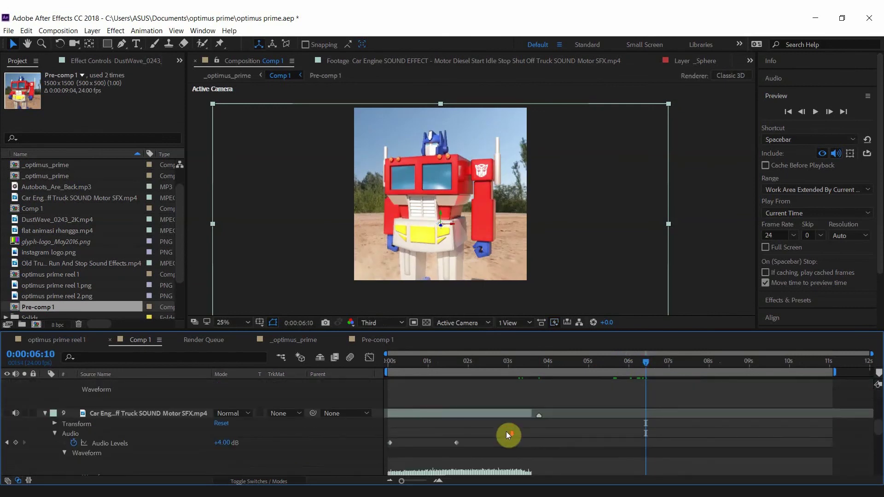
scroll(495, 426, down, 1)
scroll(495, 426, down, 2)
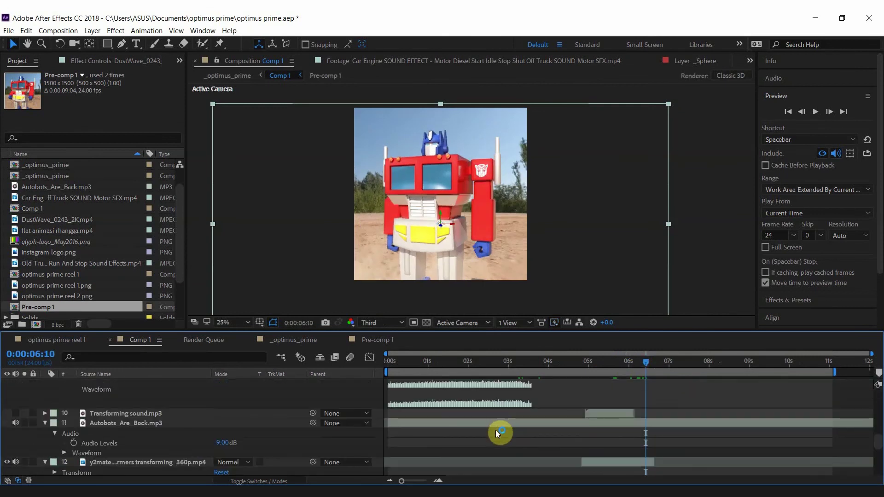
drag(585, 363, 616, 366)
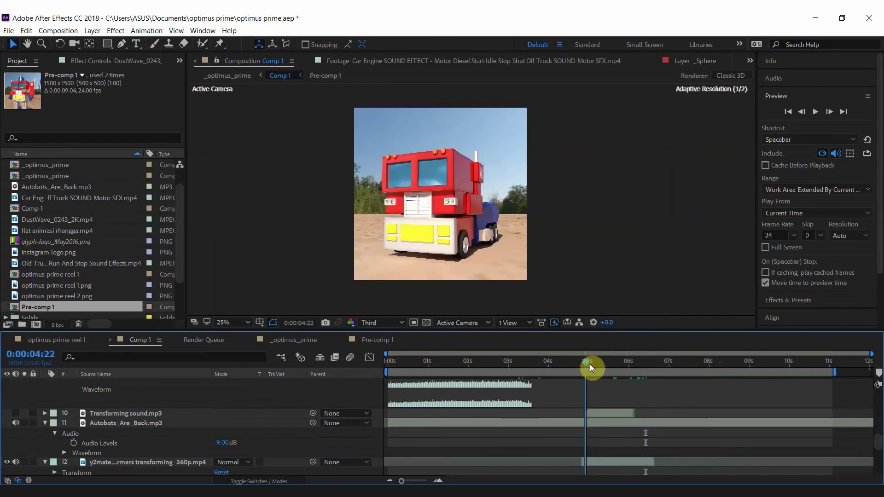
click(513, 423)
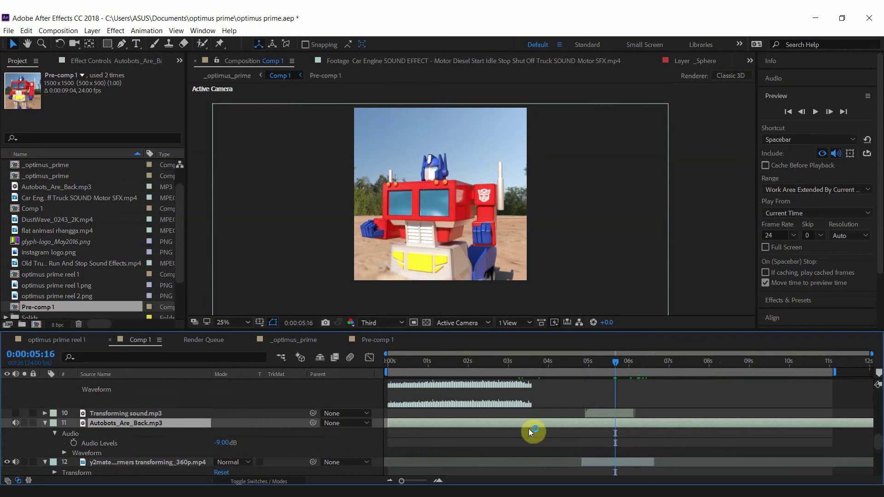
scroll(531, 436, up, 3)
scroll(531, 437, up, 3)
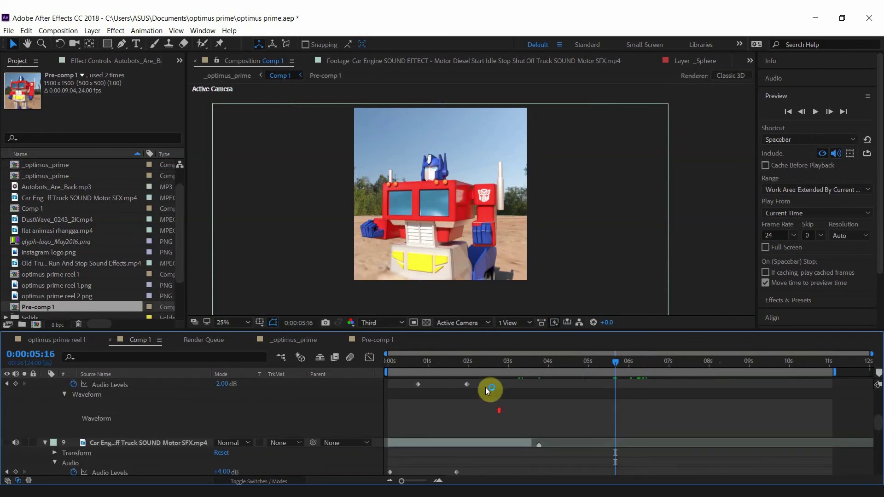
scroll(481, 387, up, 2)
mouse_move(462, 366)
mouse_down()
mouse_move(440, 378)
mouse_move(581, 385)
mouse_up()
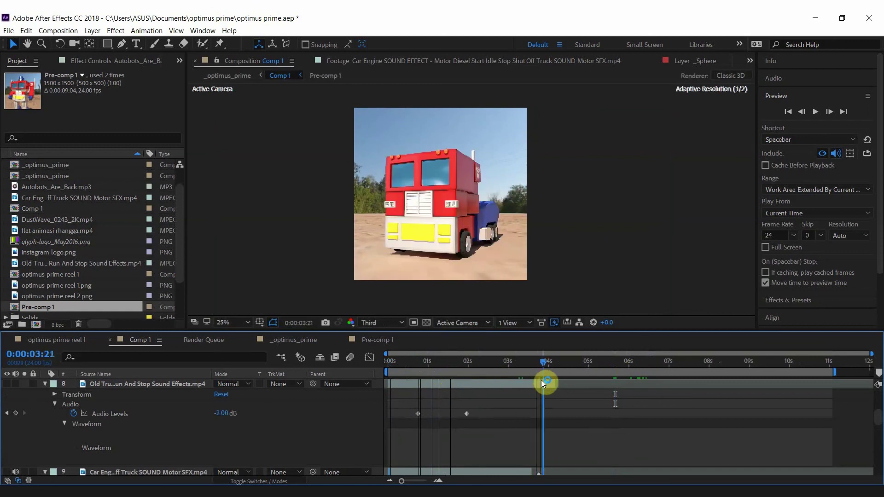
mouse_move(586, 382)
mouse_down()
mouse_move(560, 368)
mouse_move(574, 367)
mouse_up()
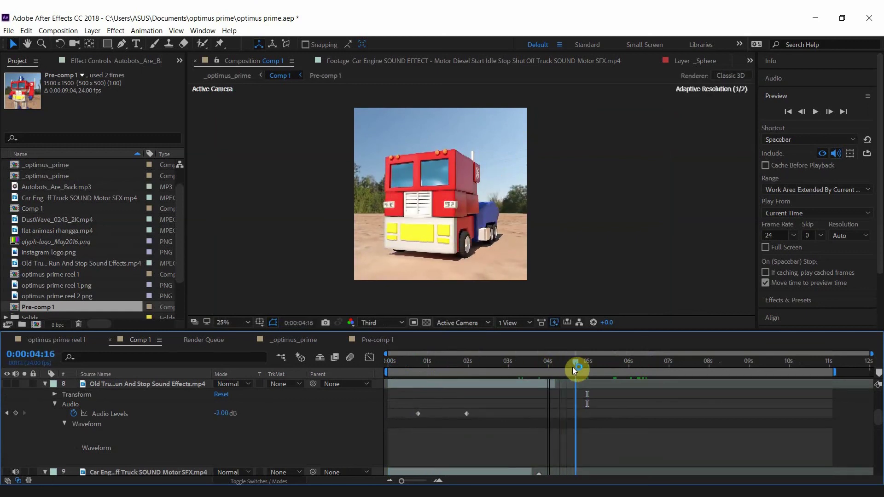
scroll(552, 271, up, 2)
scroll(555, 269, down, 2)
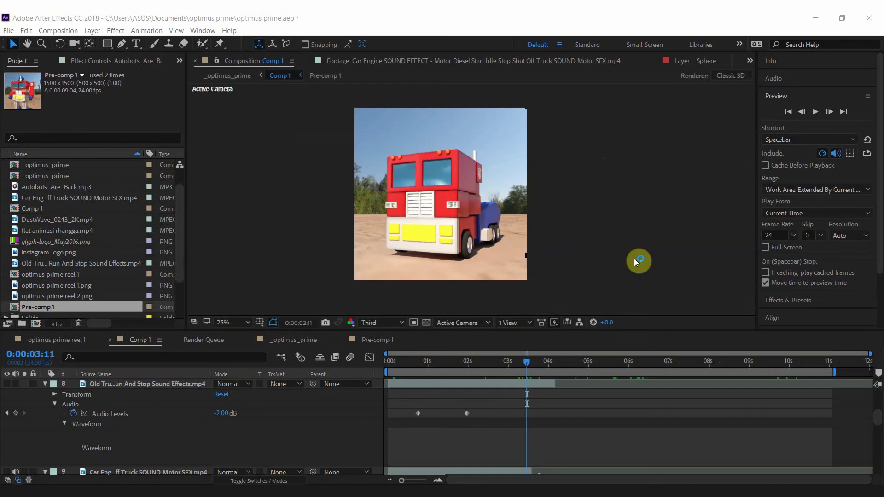
drag(704, 364, 738, 366)
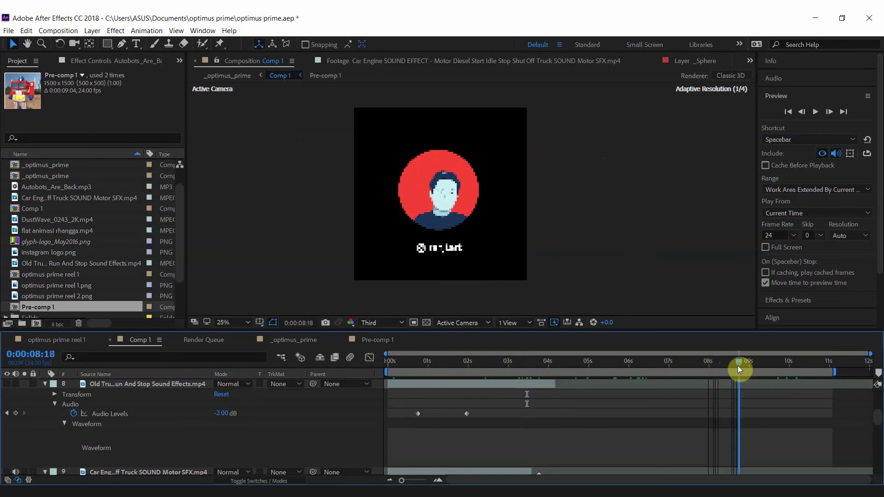
drag(737, 365, 756, 366)
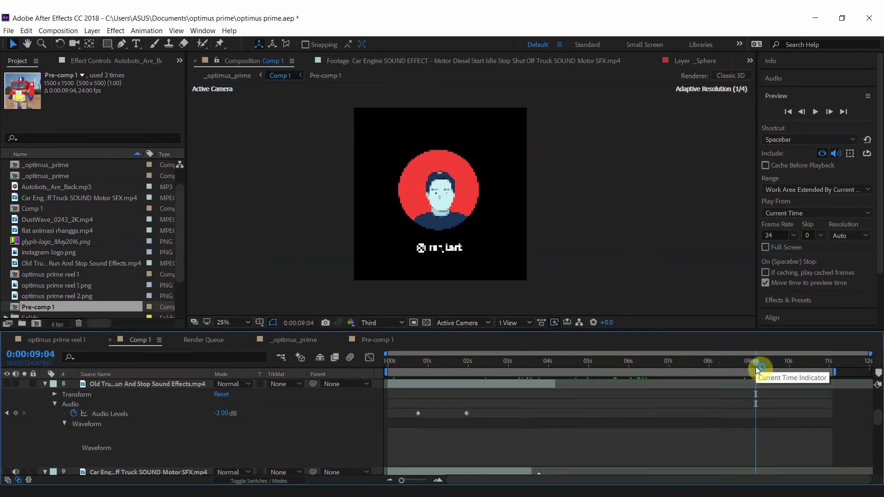